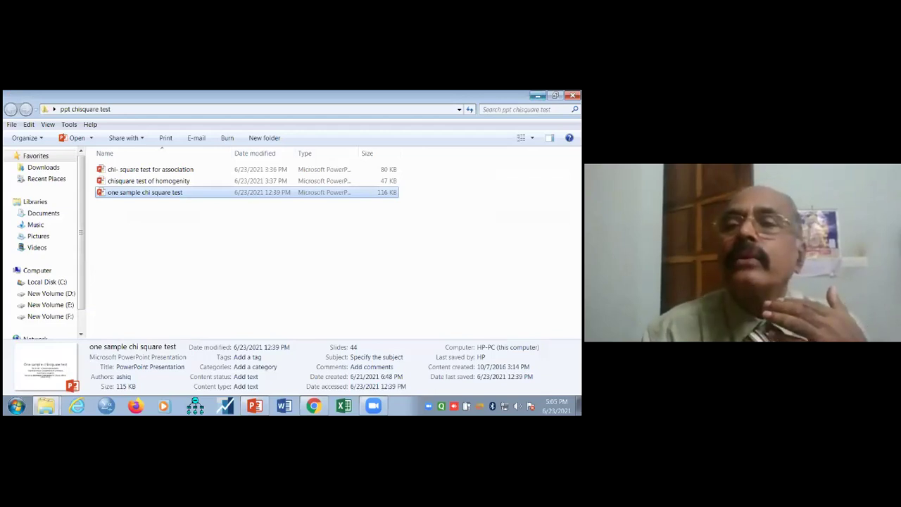
- Open the "one sample chi square test" data file from the "one sample chisquae data" folder inside "chi square data files" on the desktop
left_click(537, 95)
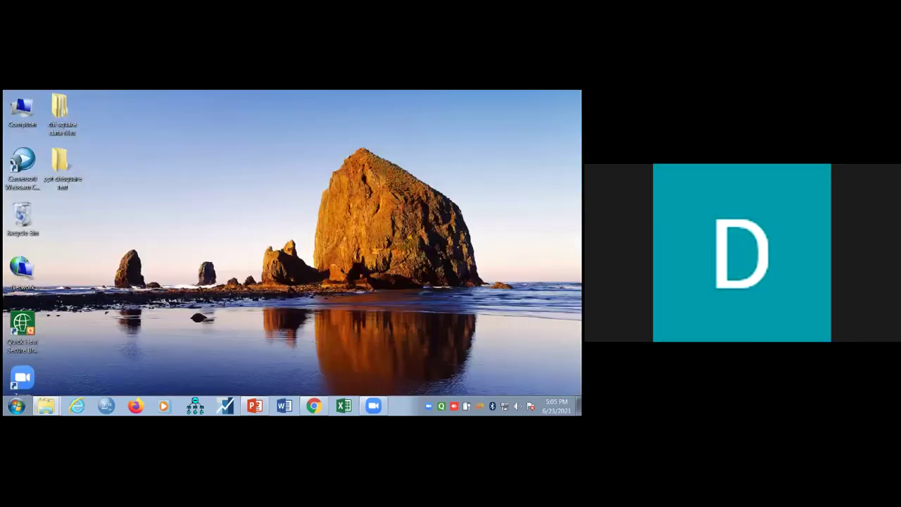
double_click(60, 109)
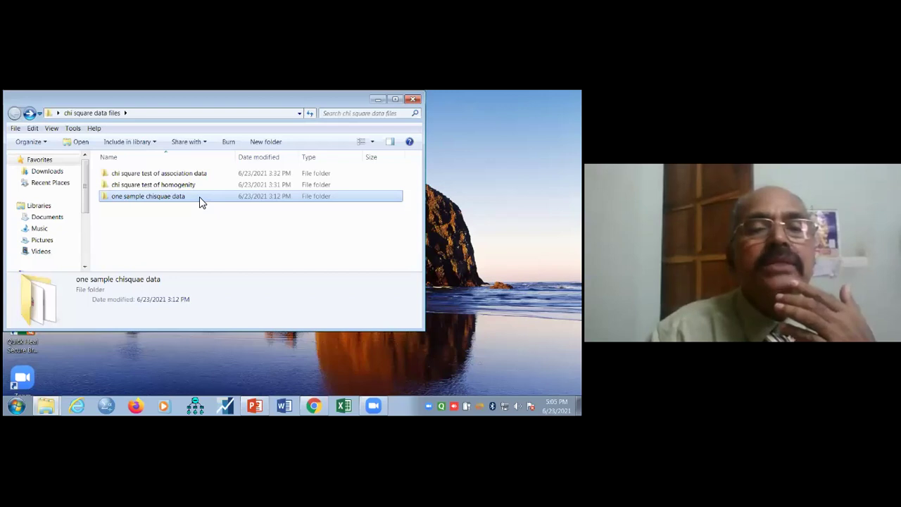
double_click(200, 197)
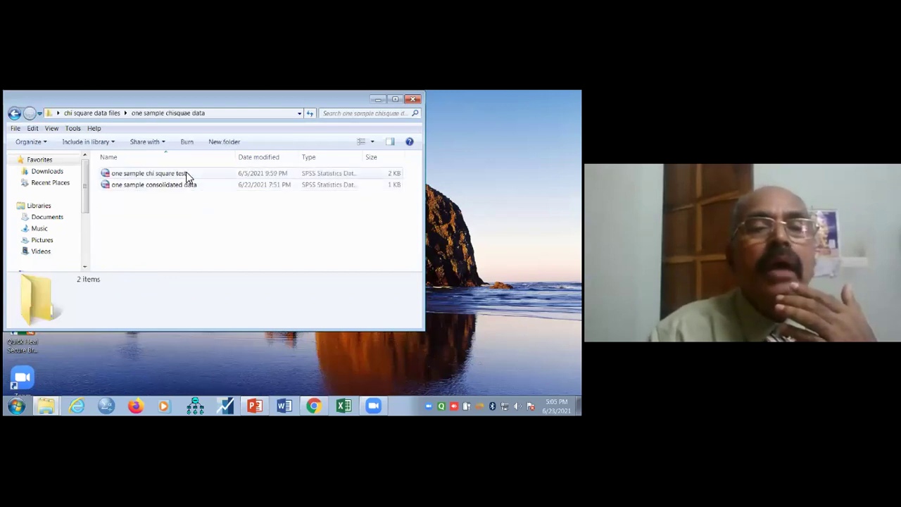
double_click(186, 174)
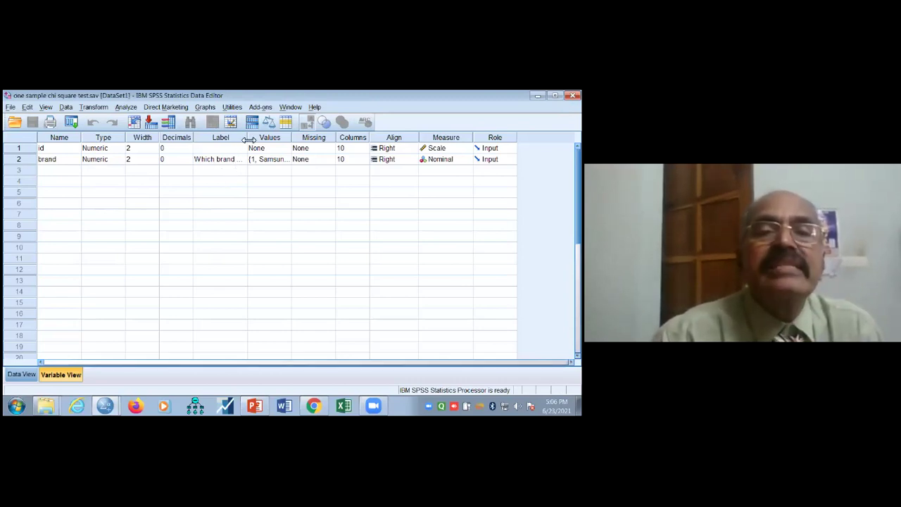
- Widen the Label column to show the full brand question and review the brand variable's value labels
left_click_drag(249, 140, 341, 143)
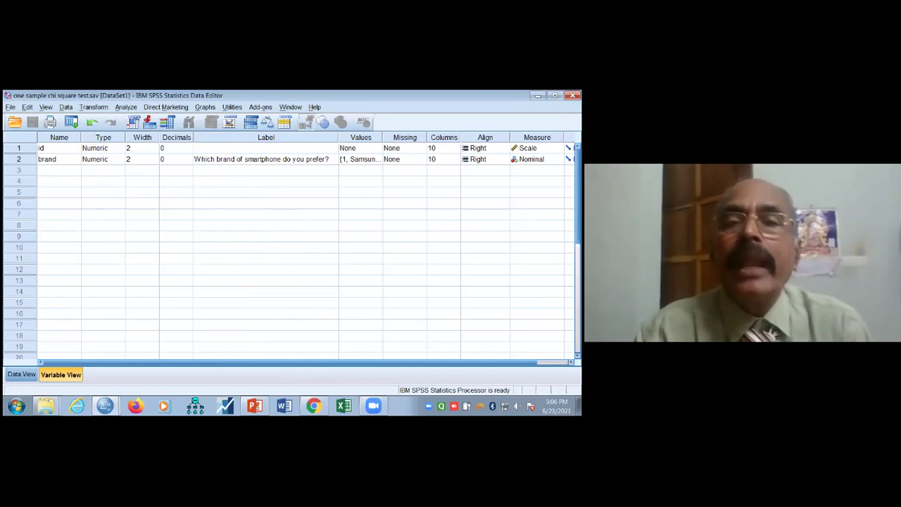
left_click(359, 159)
left_click(379, 159)
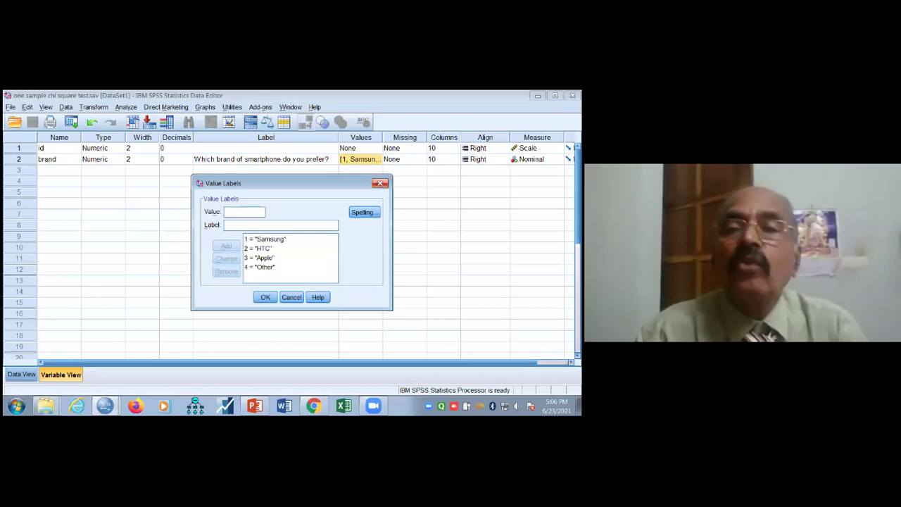
left_click(266, 297)
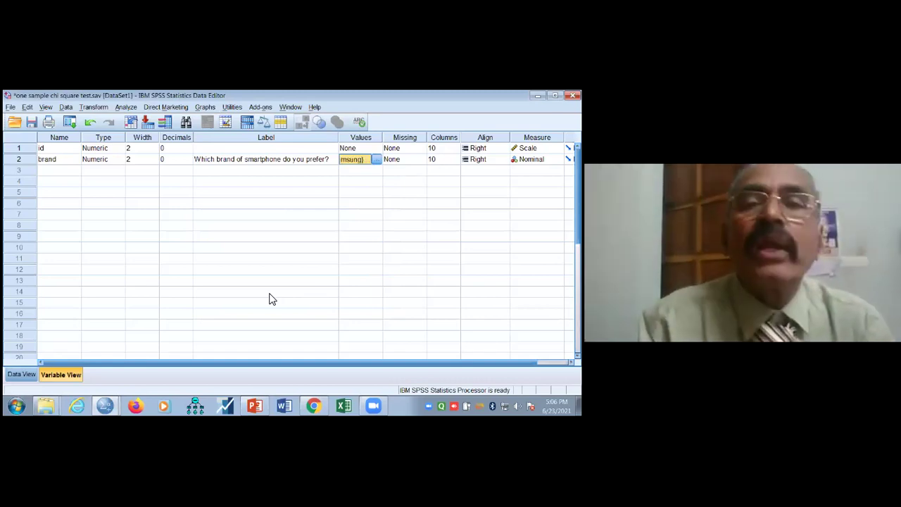
- Show the data records and start the legacy nonparametric Chi-square test
left_click(21, 376)
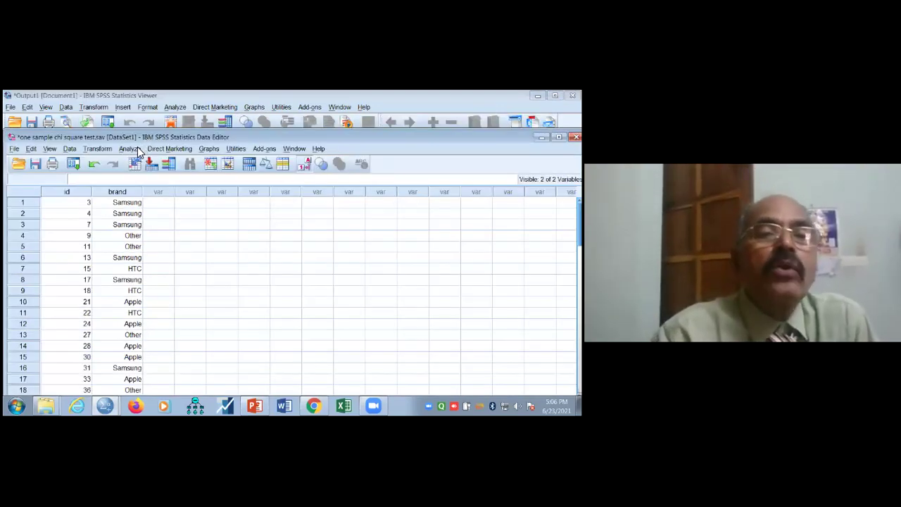
left_click(133, 153)
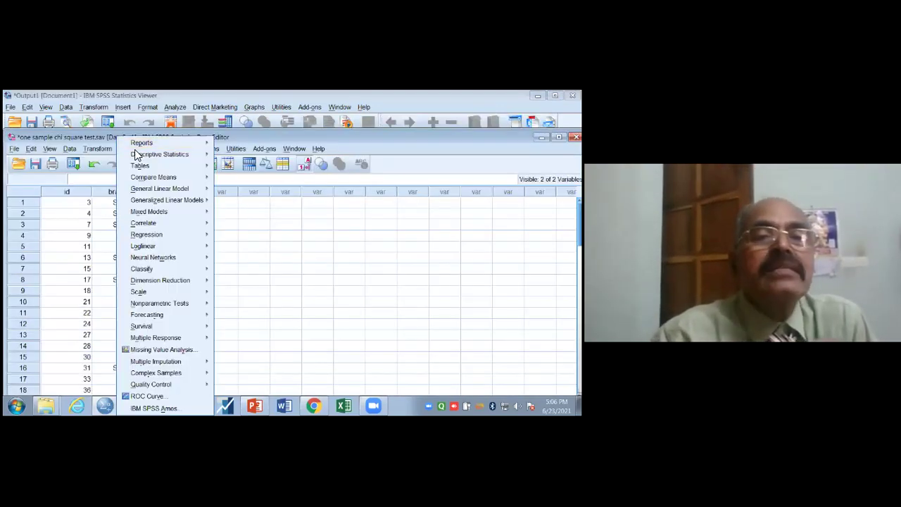
left_click(317, 248)
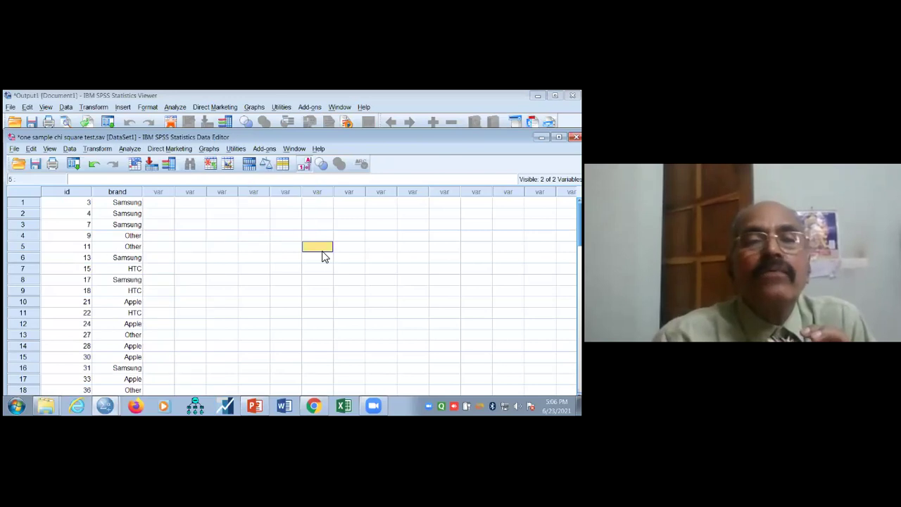
left_click(136, 151)
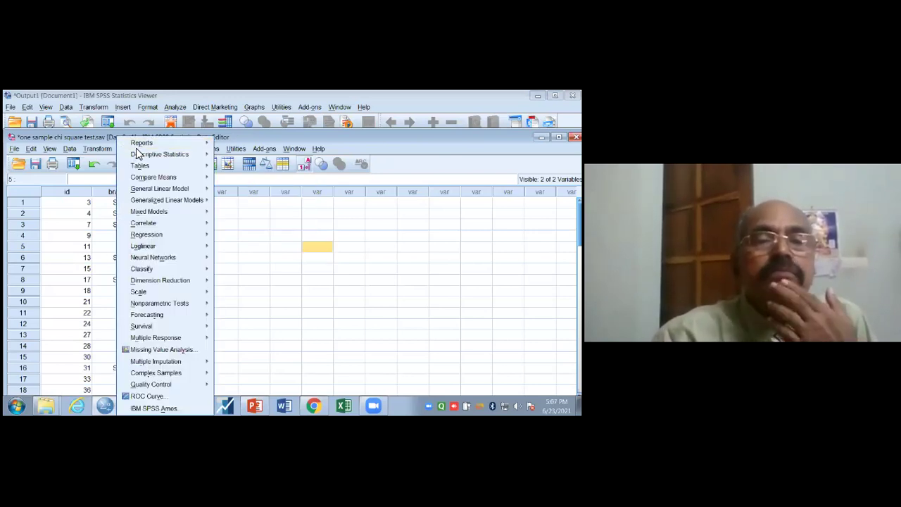
mouse_move(153, 284)
mouse_move(164, 303)
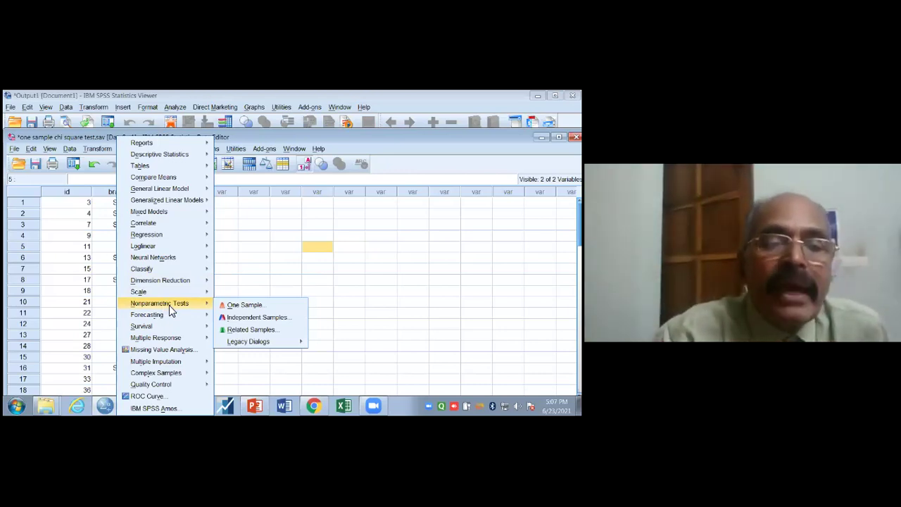
mouse_move(289, 344)
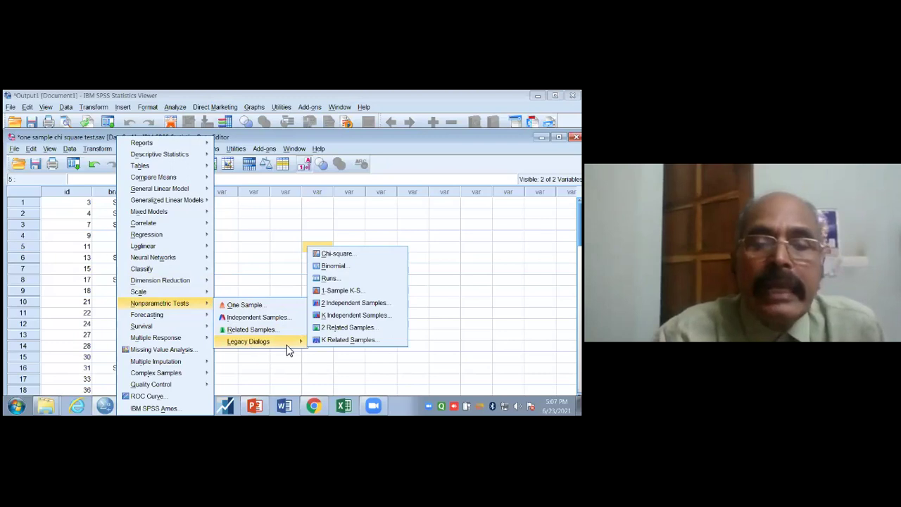
left_click(337, 255)
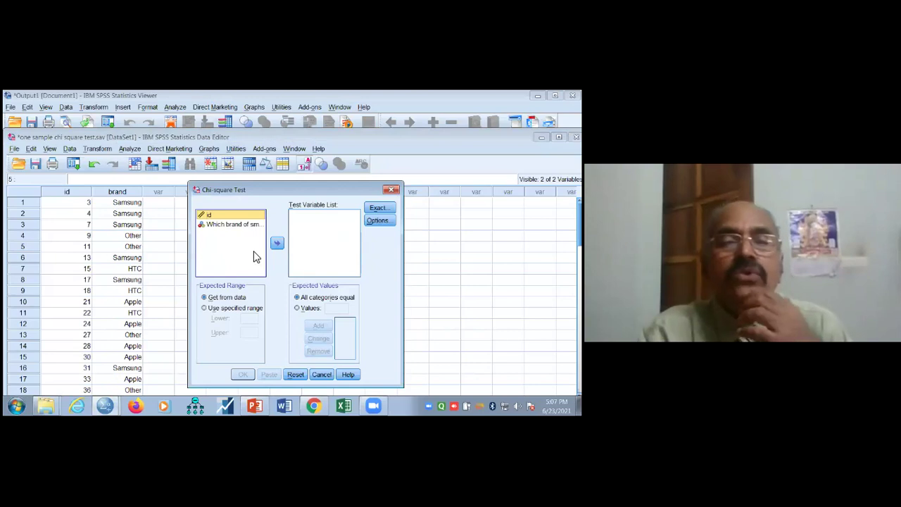
- Run the chi-square test on the smartphone brand variable with all categories expected to be equal
left_click(229, 232)
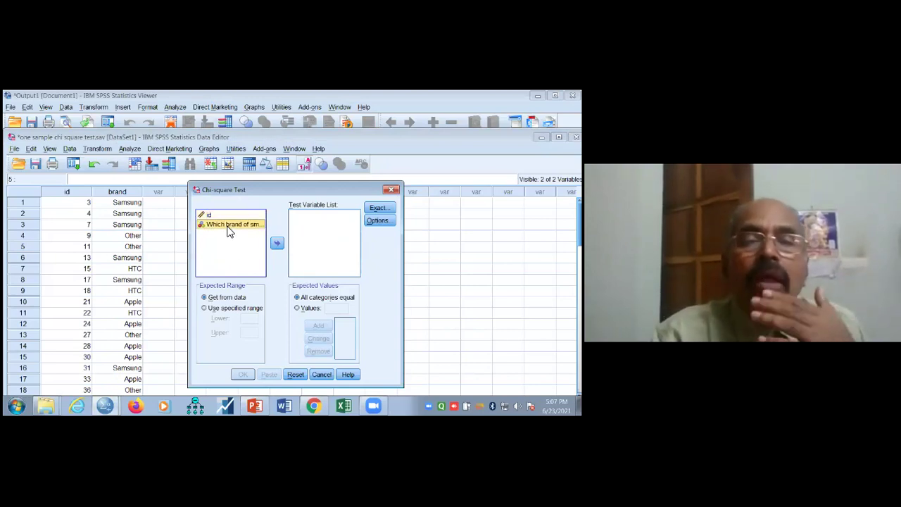
left_click(276, 244)
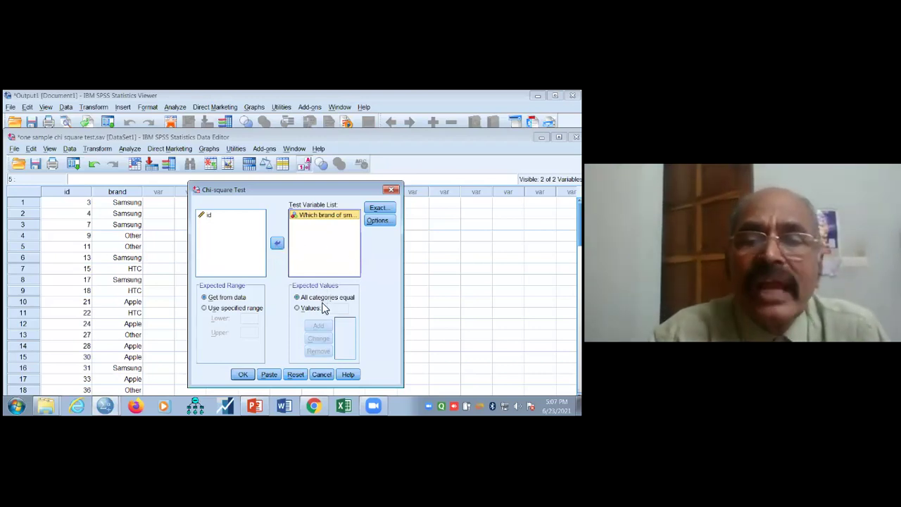
left_click(243, 375)
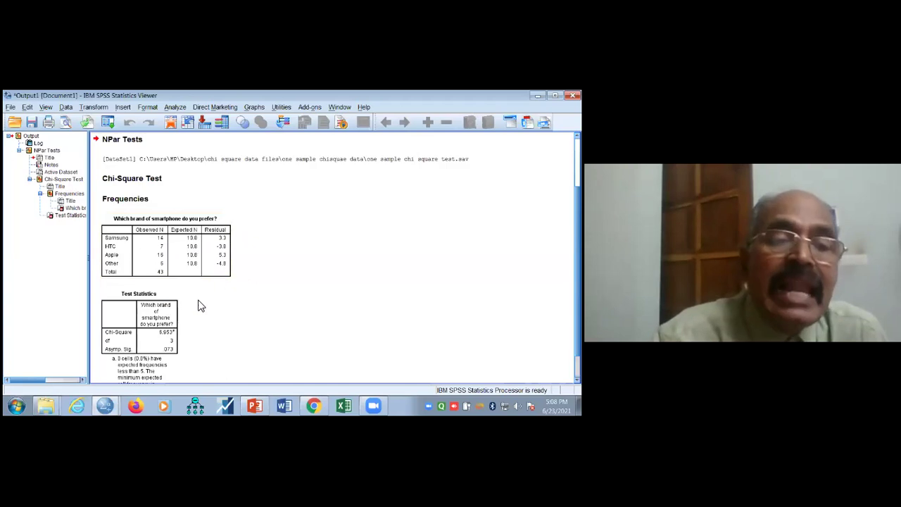
- Examine the Test Statistics table of the chi-square output, then close the output without saving it
left_click(176, 316)
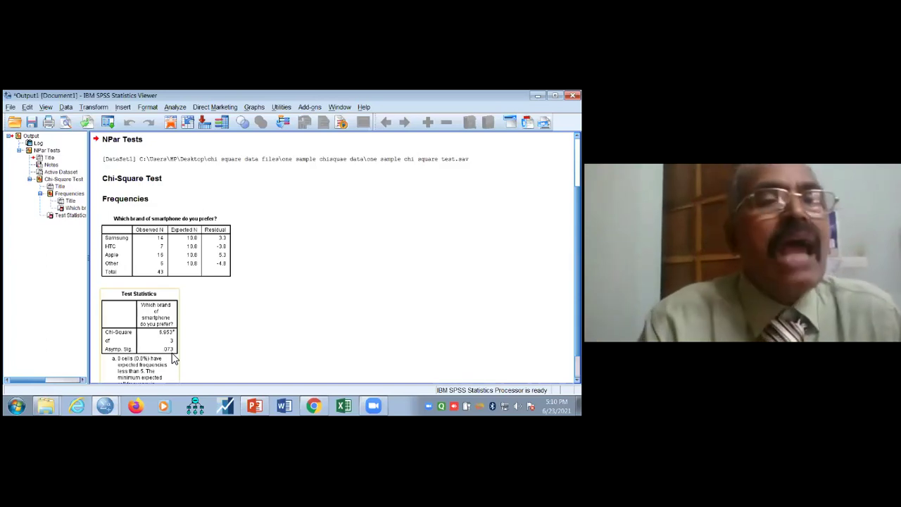
left_click(323, 308)
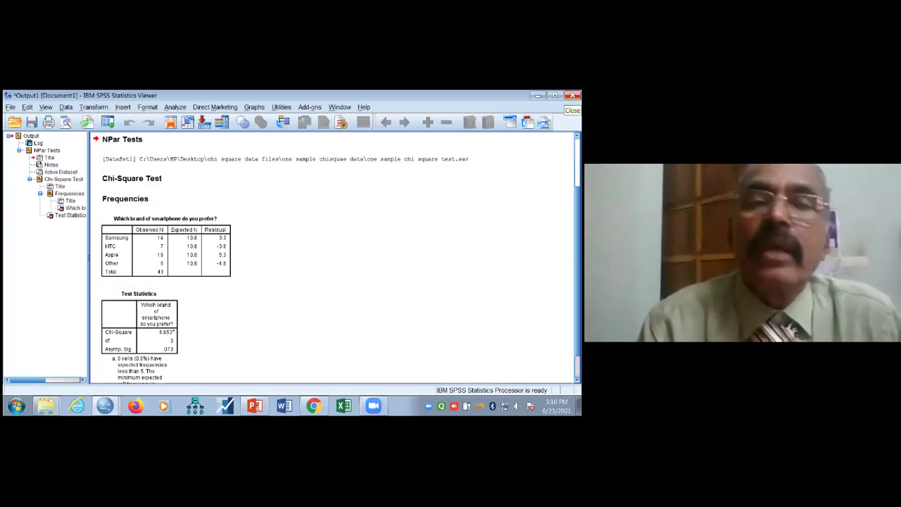
left_click(573, 95)
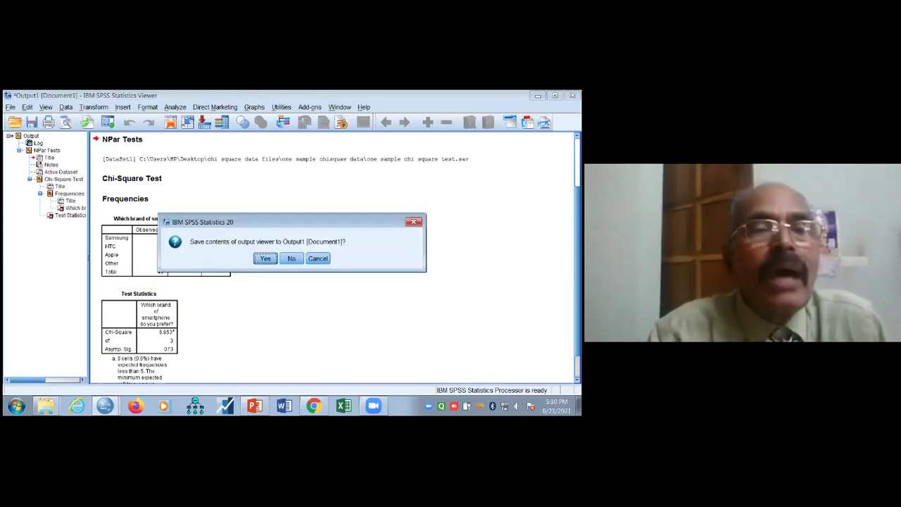
left_click(293, 258)
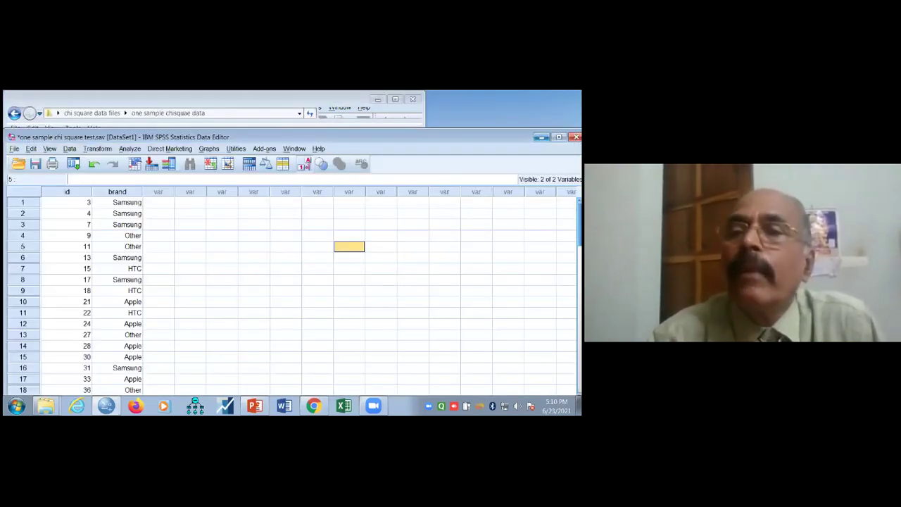
- Open the "one sample consolidated data" file and bring its data editor to the front
left_click(542, 137)
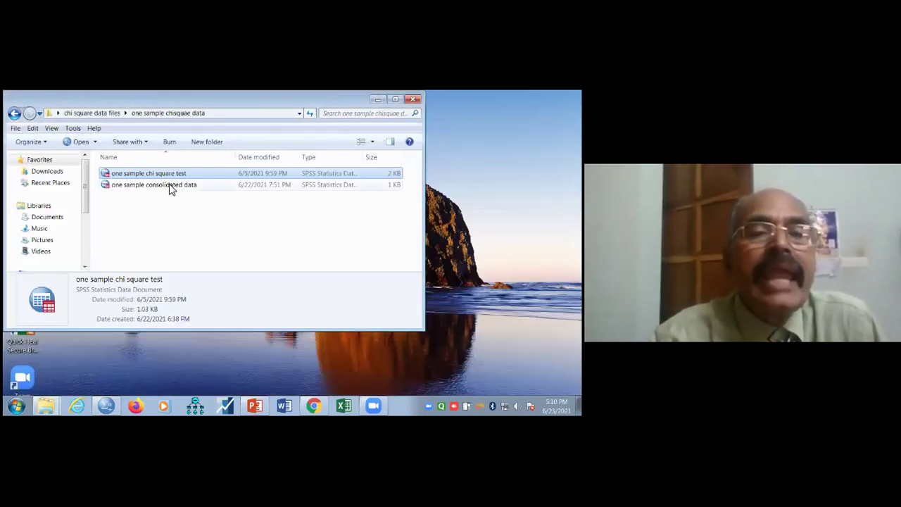
double_click(169, 186)
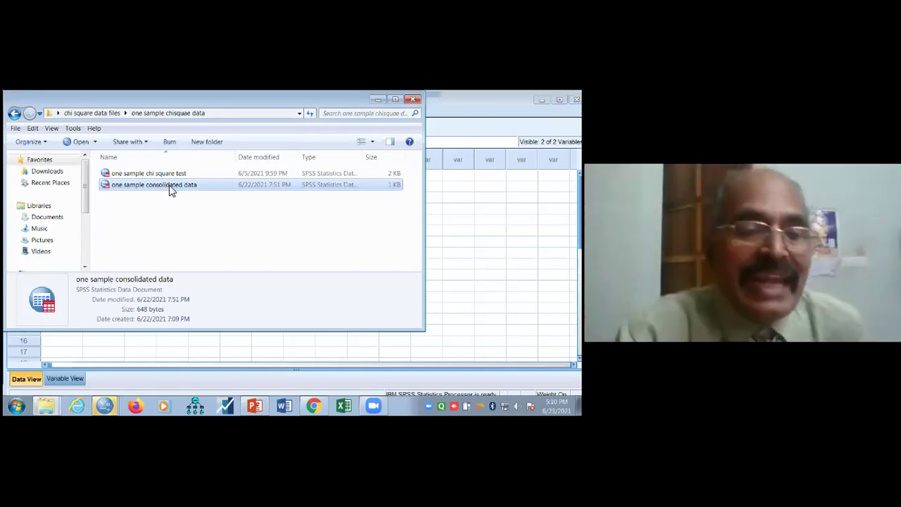
left_click(106, 404)
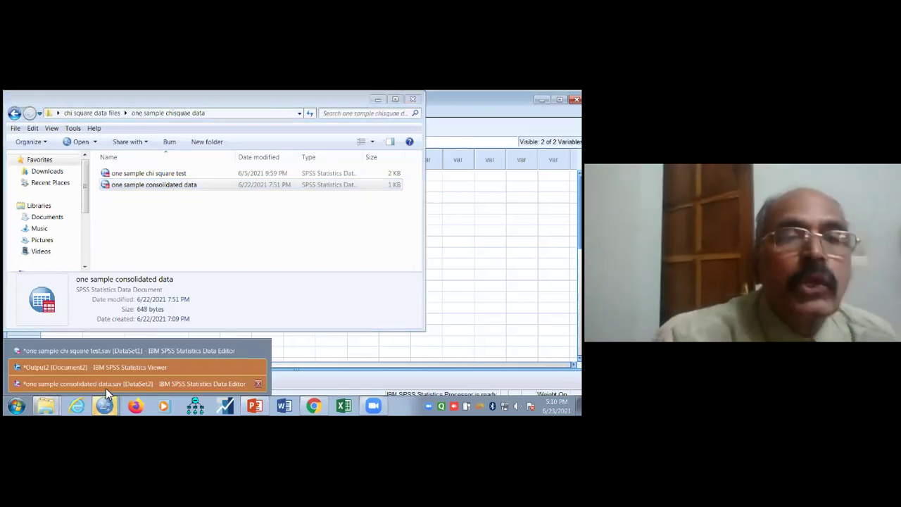
left_click(105, 388)
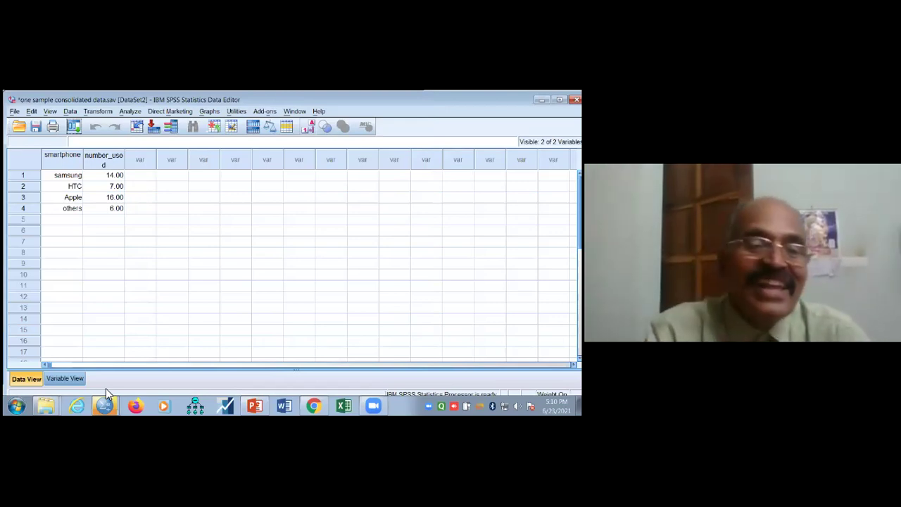
left_click(106, 407)
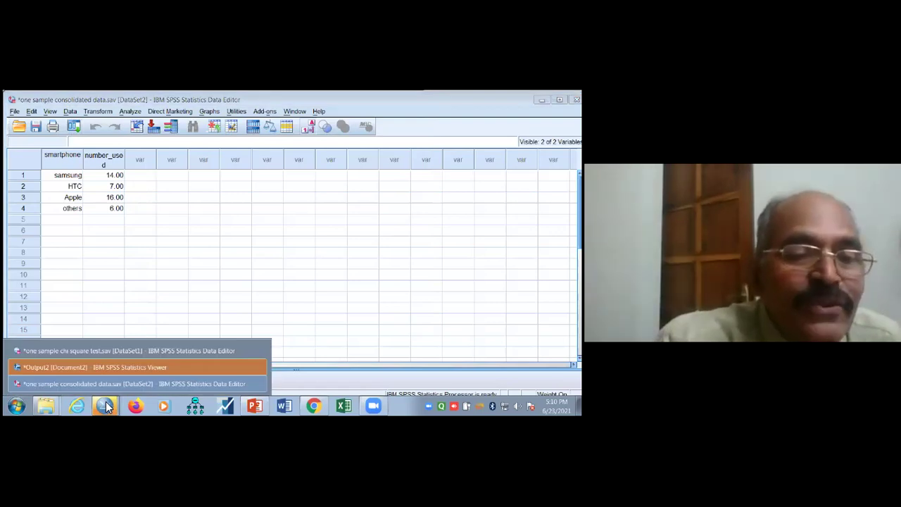
left_click(113, 390)
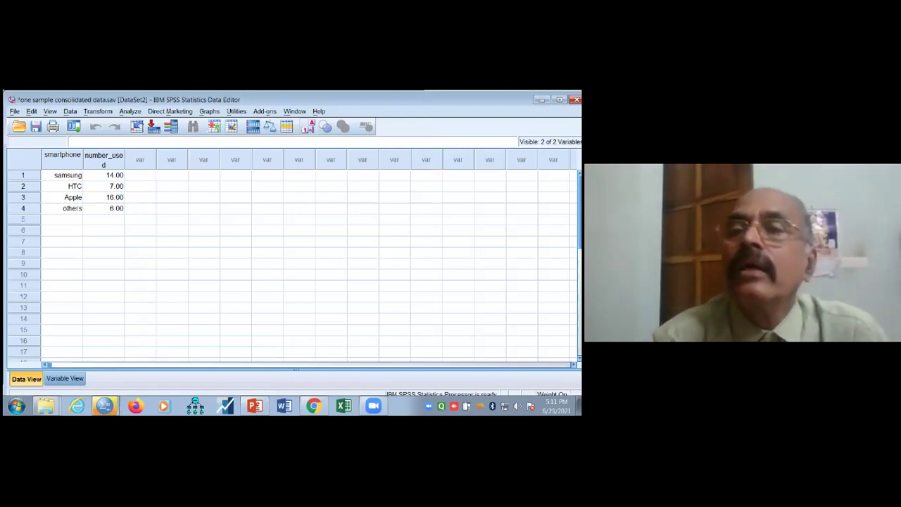
- Return to the "one sample chi square test" dataset and look through its individual id and brand records to the end
left_click(541, 99)
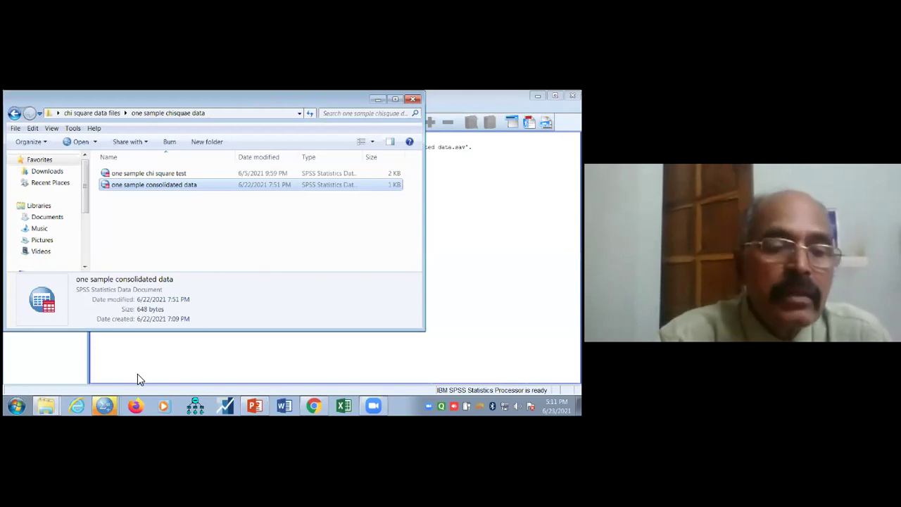
left_click(106, 408)
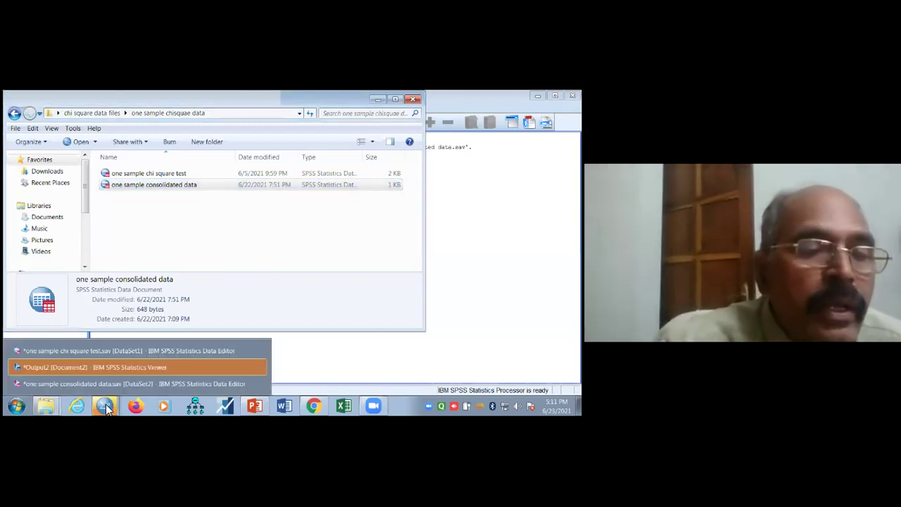
left_click(134, 352)
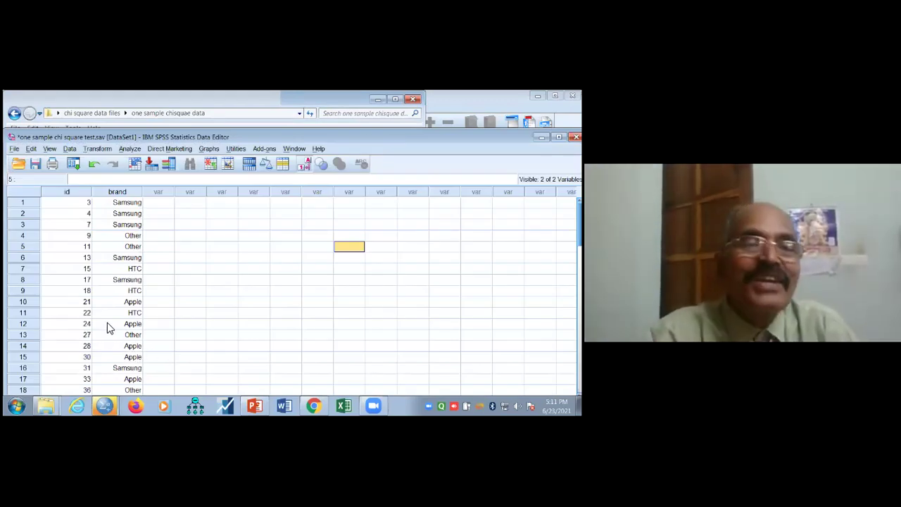
left_click(83, 281)
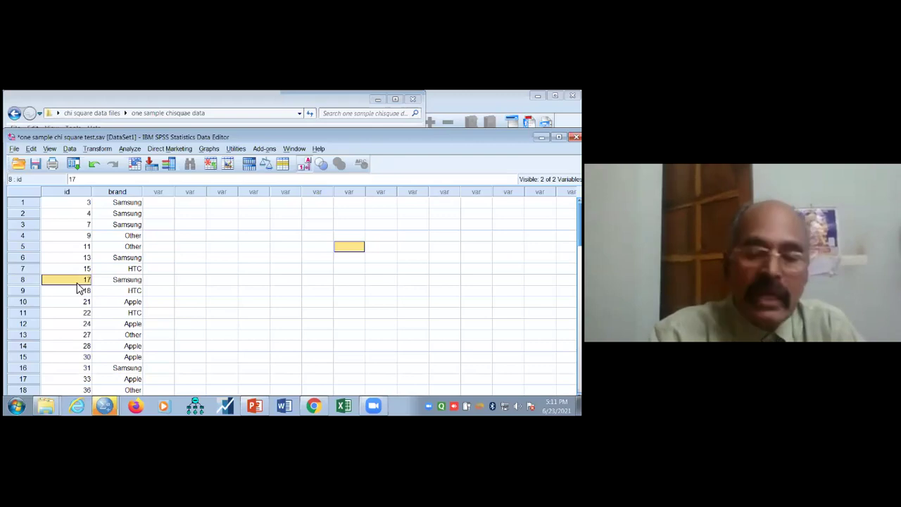
left_click(79, 290)
key("Down")
key("Down")
key("Down")
key("Down")
key("Down")
key("Down")
key("Down")
key("Down")
key("Down")
key("Down")
key("Down")
key("Down")
key("Down")
key("Down")
key("Down")
key("Down")
key("Down")
key("Down")
key("Down")
key("Down")
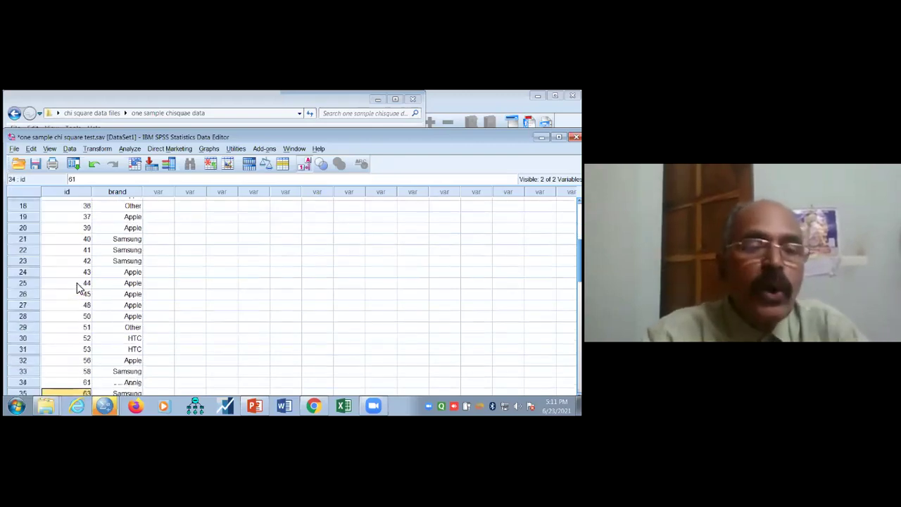
key("Up")
key("Up")
key("Up")
key("Up")
key("Up")
key("Up")
key("Up")
key("Up")
key("Up")
key("Up")
key("Up")
key("Up")
key("Up")
key("Up")
key("Up")
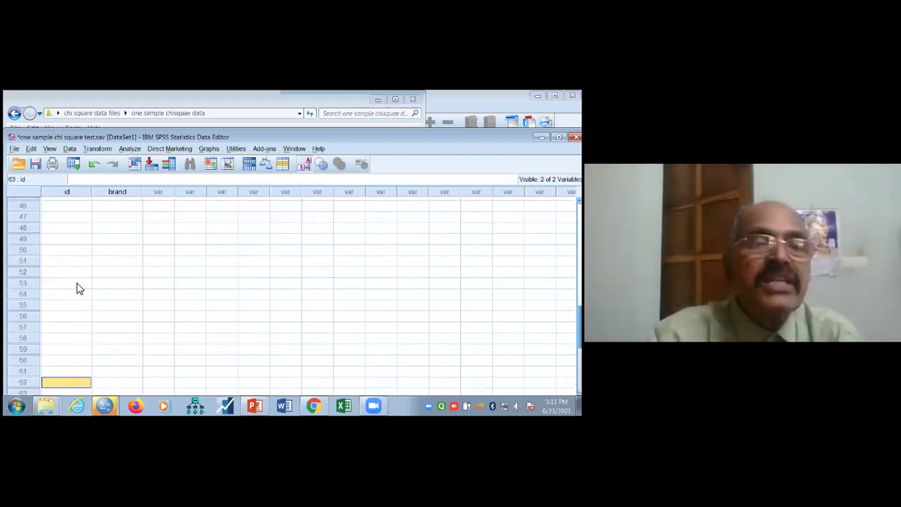
key("Up")
key("Up")
key("Up")
key("Up")
key("Up")
key("Up")
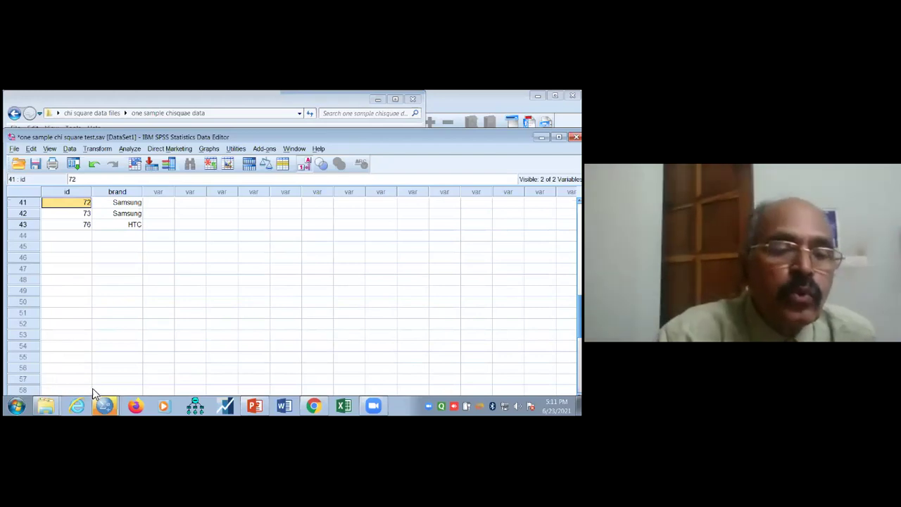
- Bring the "one sample consolidated data" data editor to the front and reduce its window from full size
left_click(106, 407)
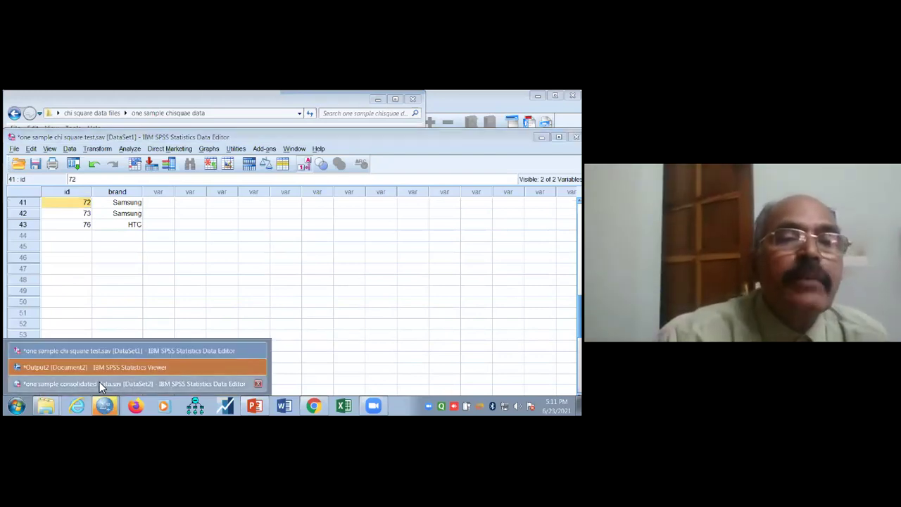
left_click(99, 383)
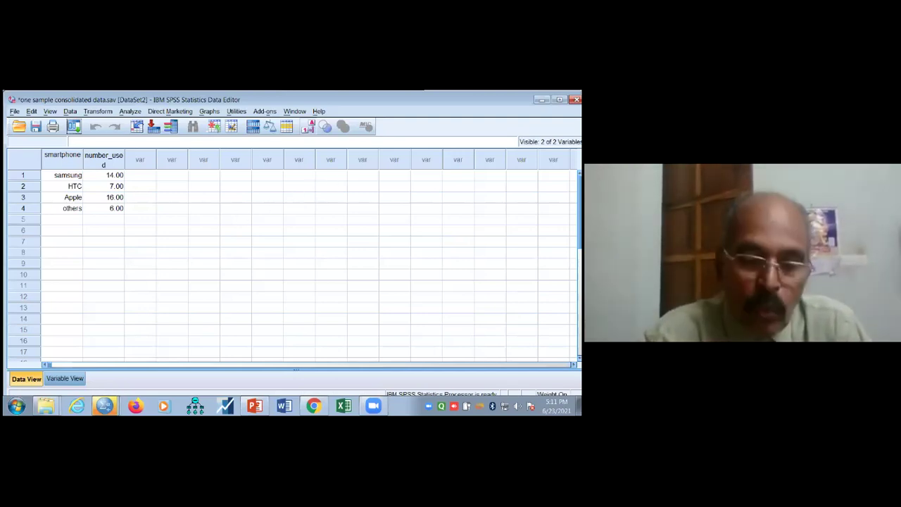
key("super+Down")
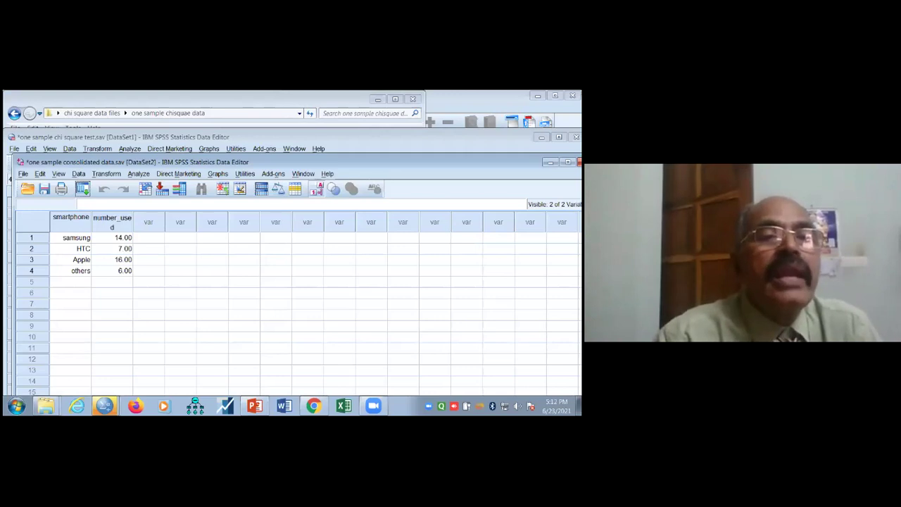
- Weight the consolidated data's cases by the number_used frequency variable
left_click(81, 175)
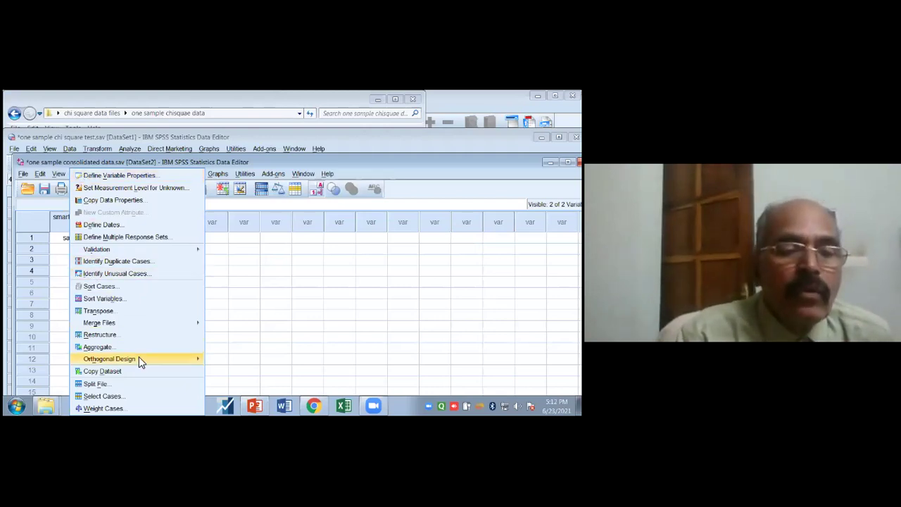
left_click(128, 405)
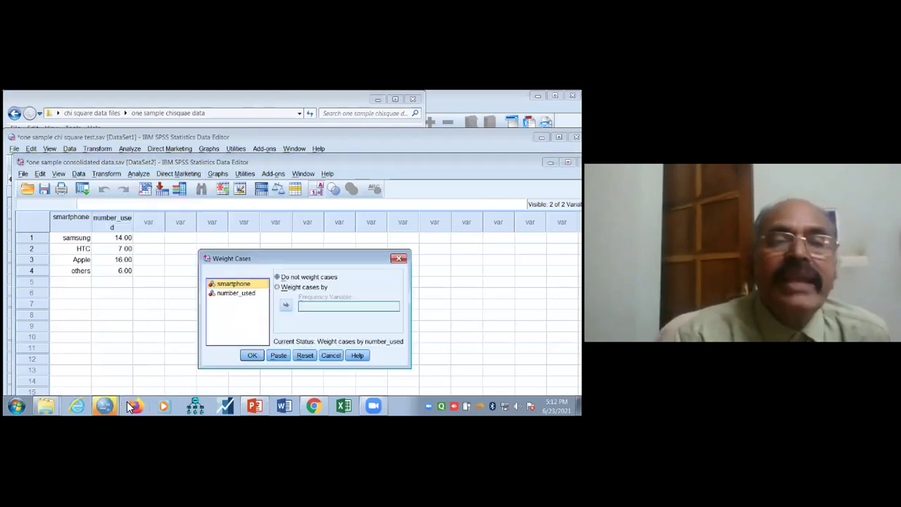
left_click(242, 293)
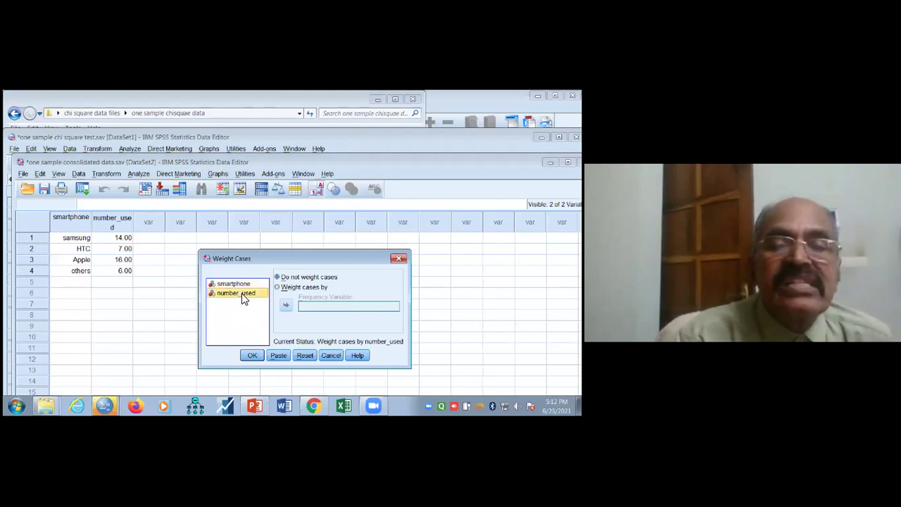
left_click(279, 287)
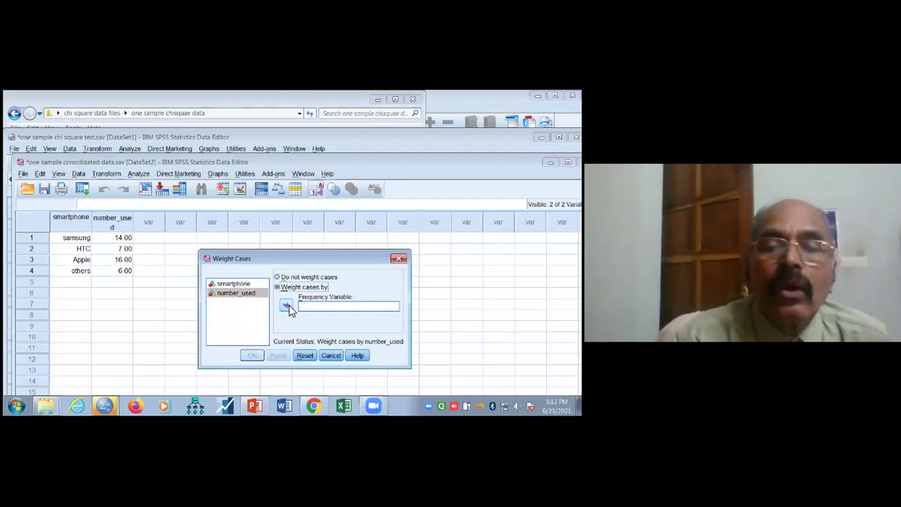
left_click(287, 306)
left_click(252, 355)
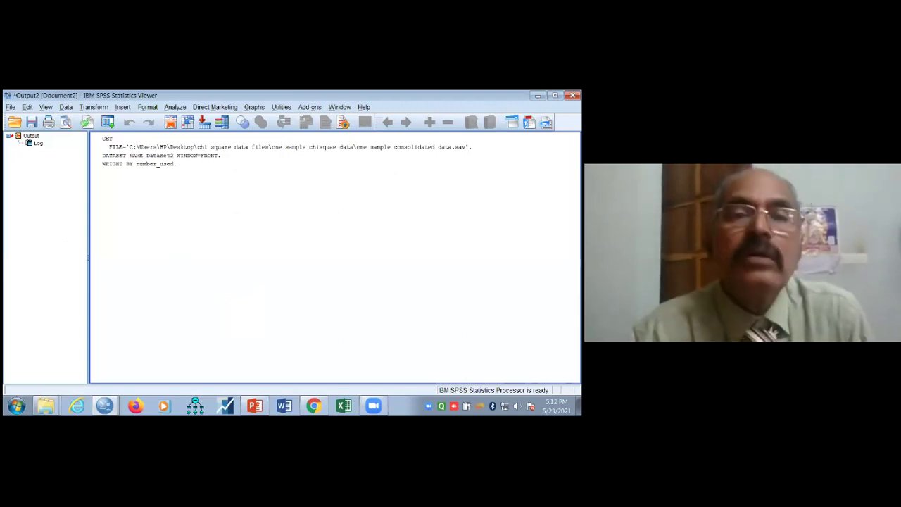
- Run the legacy nonparametric chi-square test on smartphone with all categories expected to be equal, and select the resulting frequencies table
left_click_drag(276, 92, 275, 135)
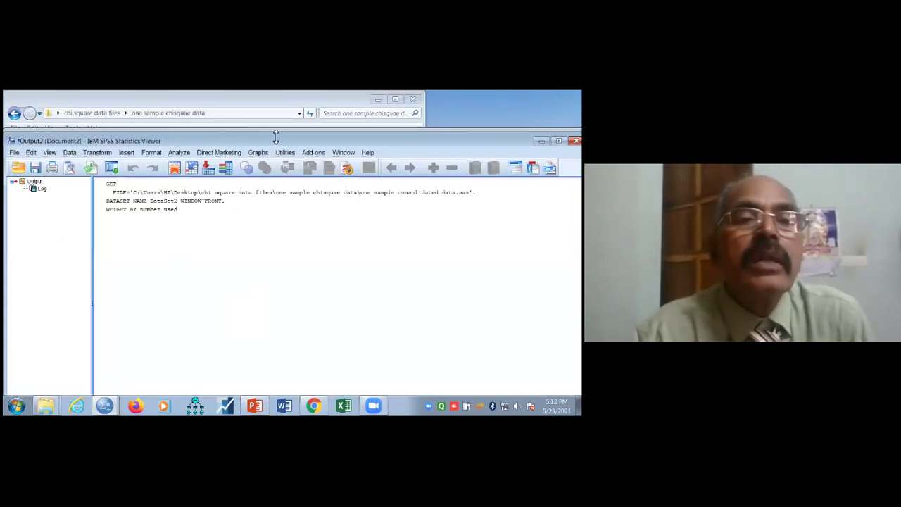
left_click(179, 153)
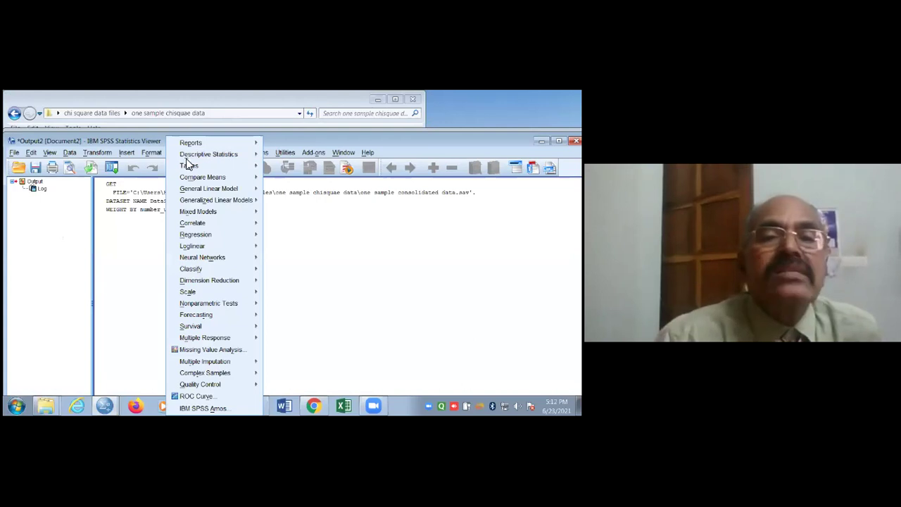
mouse_move(195, 169)
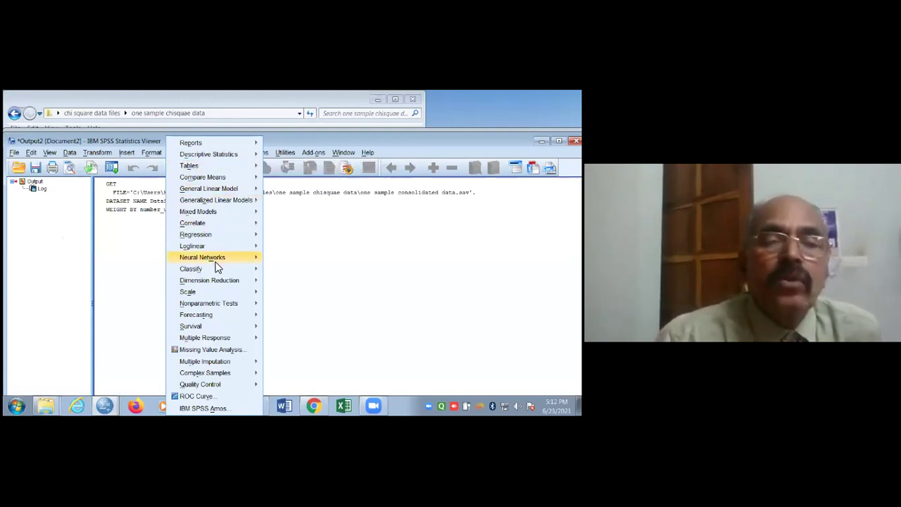
mouse_move(243, 304)
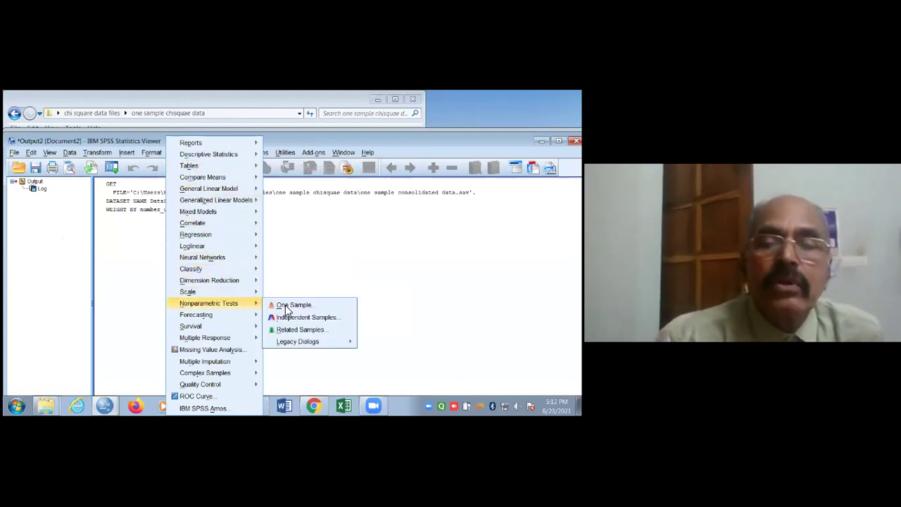
mouse_move(344, 341)
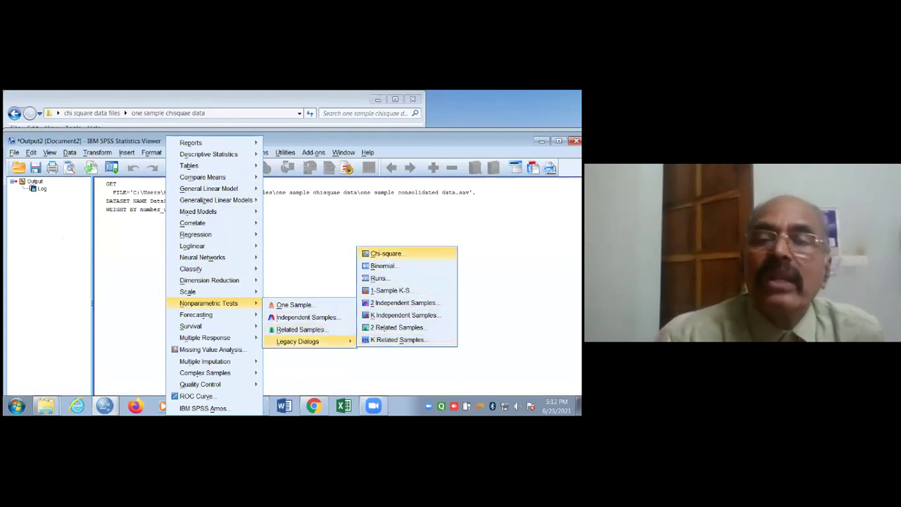
left_click(386, 253)
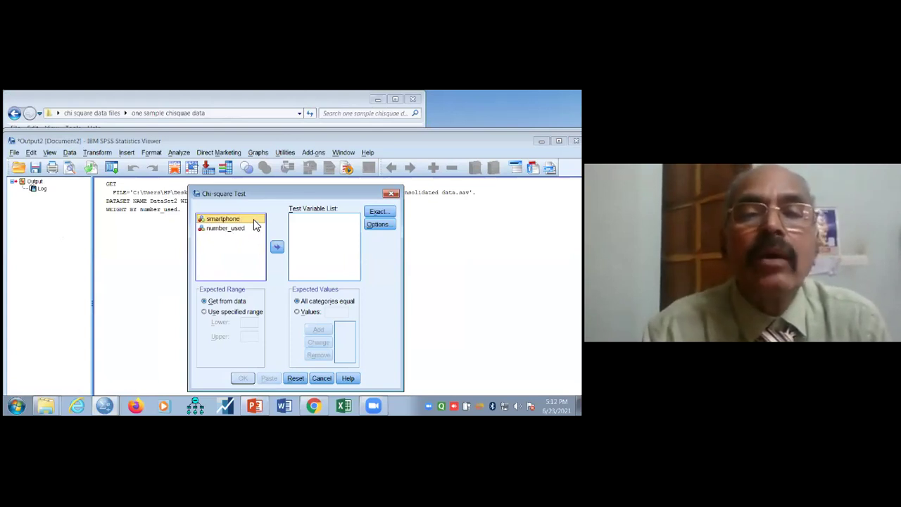
left_click(277, 246)
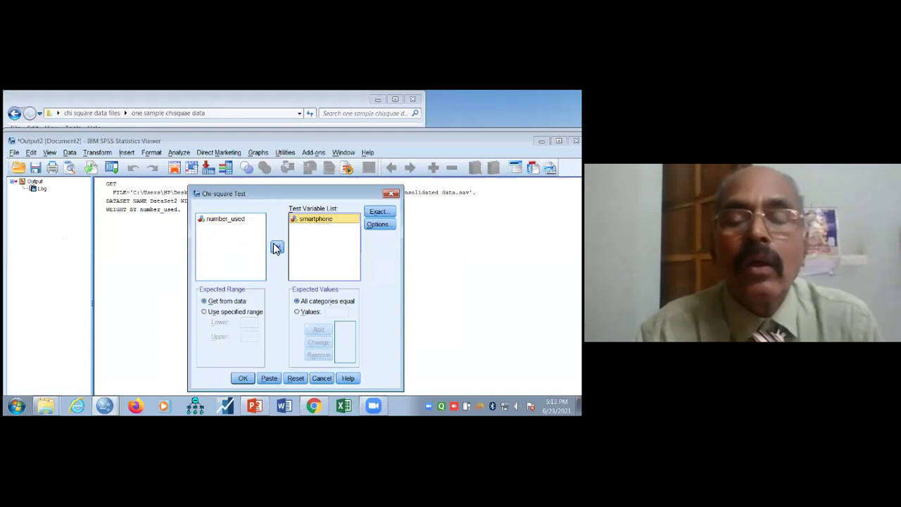
left_click(243, 379)
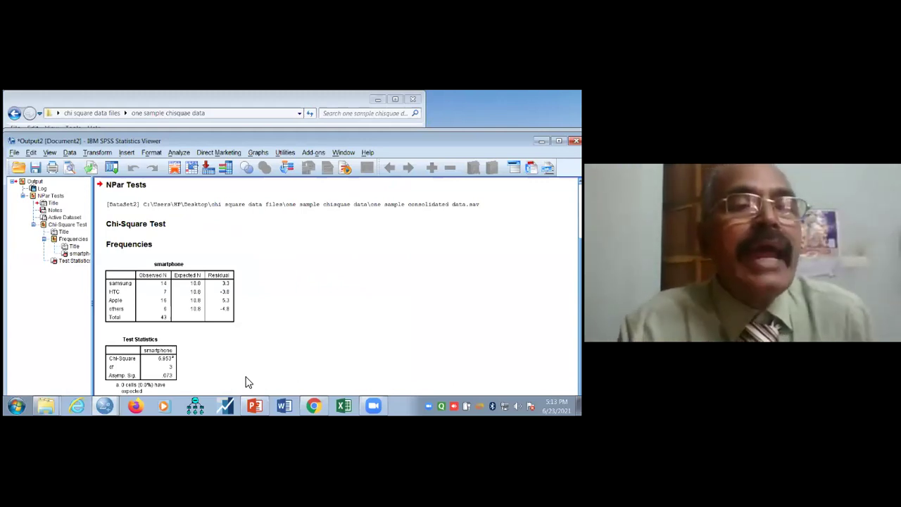
left_click(180, 294)
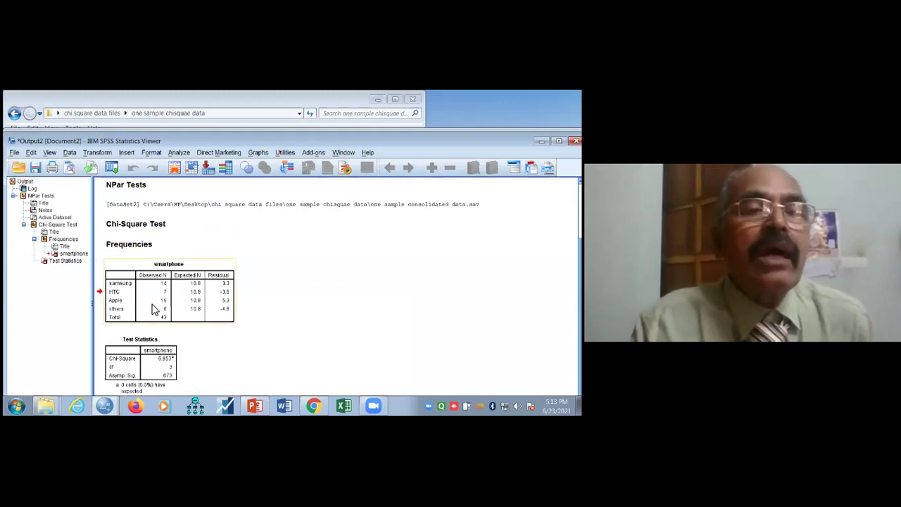
- Reapply the case weighting with number_used as the frequency variable
left_click(70, 152)
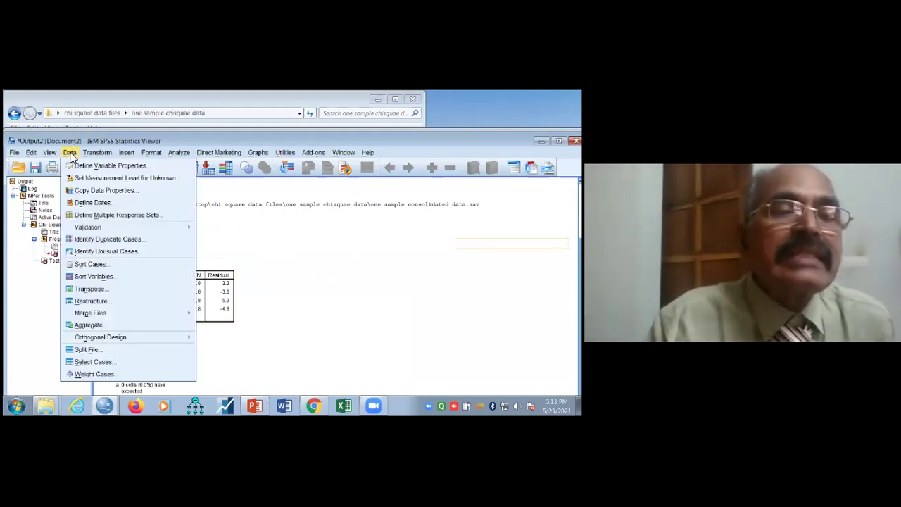
left_click(101, 376)
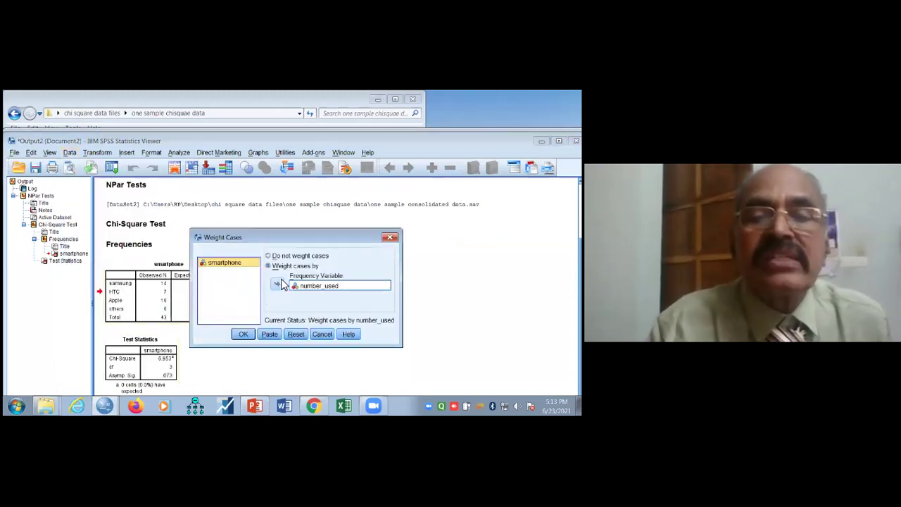
left_click(241, 335)
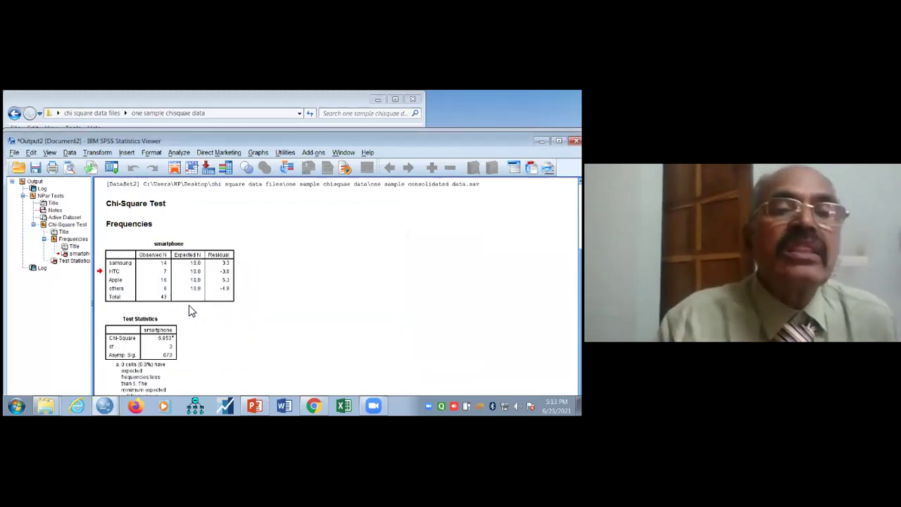
- Set up another legacy chi-square test on smartphone with custom expected values, adding 30 as the first value
left_click(177, 152)
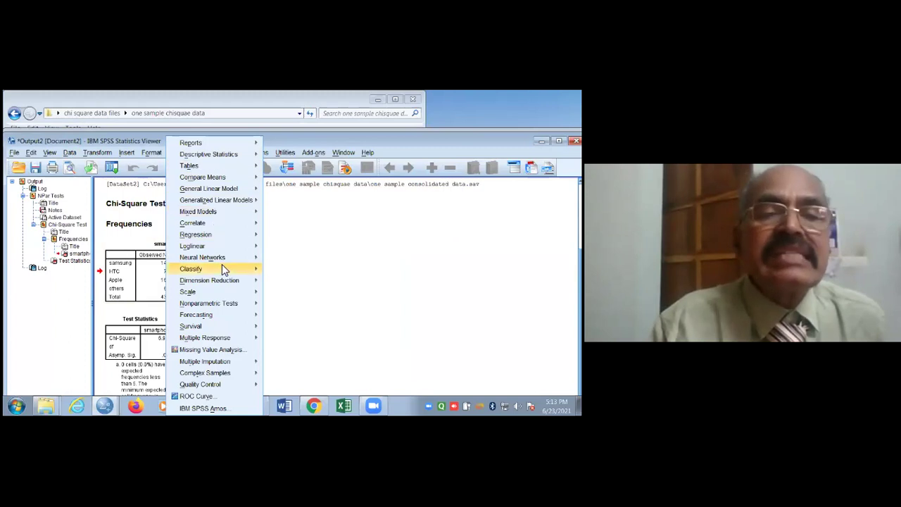
mouse_move(228, 294)
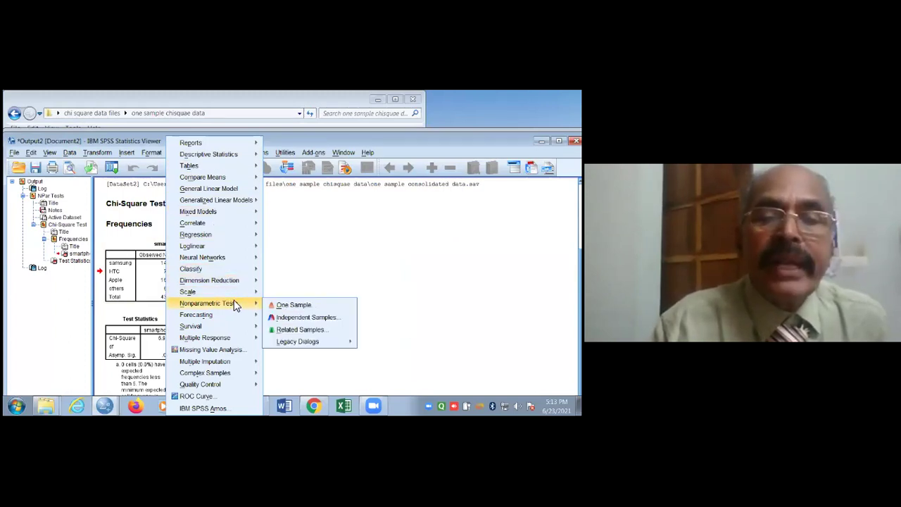
mouse_move(232, 315)
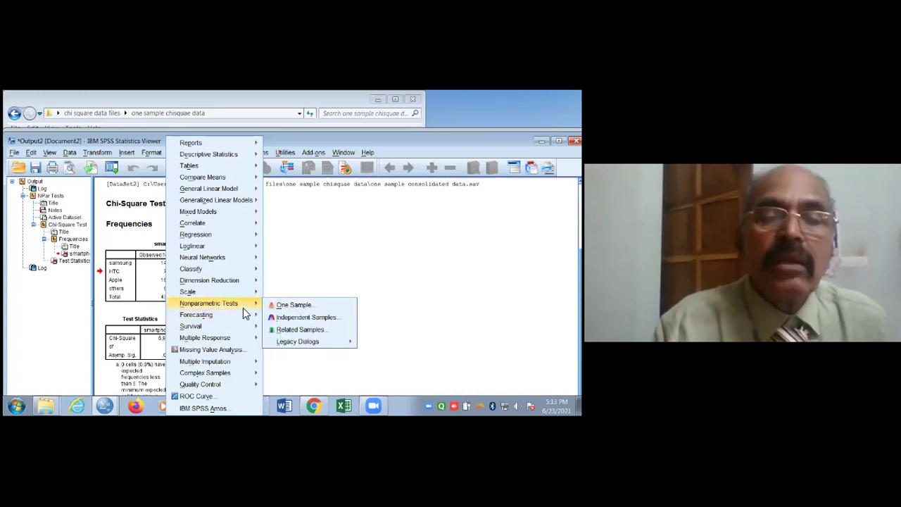
mouse_move(295, 343)
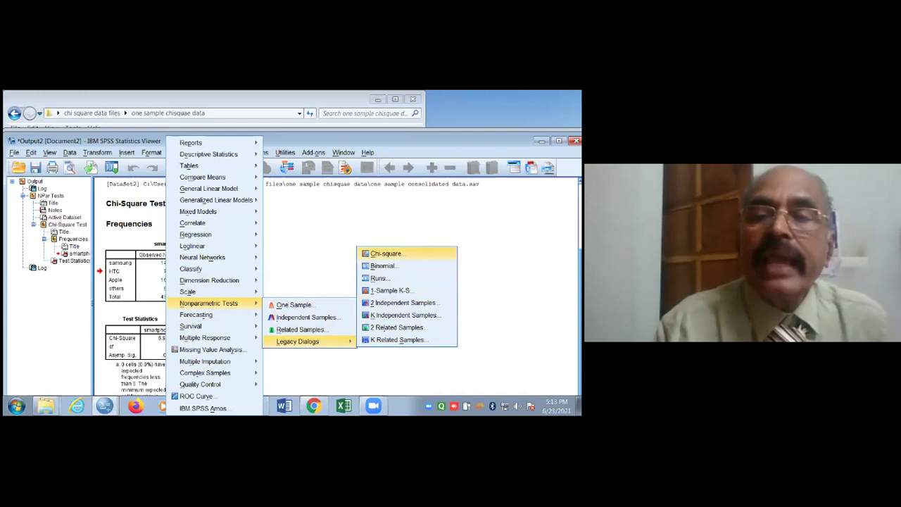
left_click(386, 254)
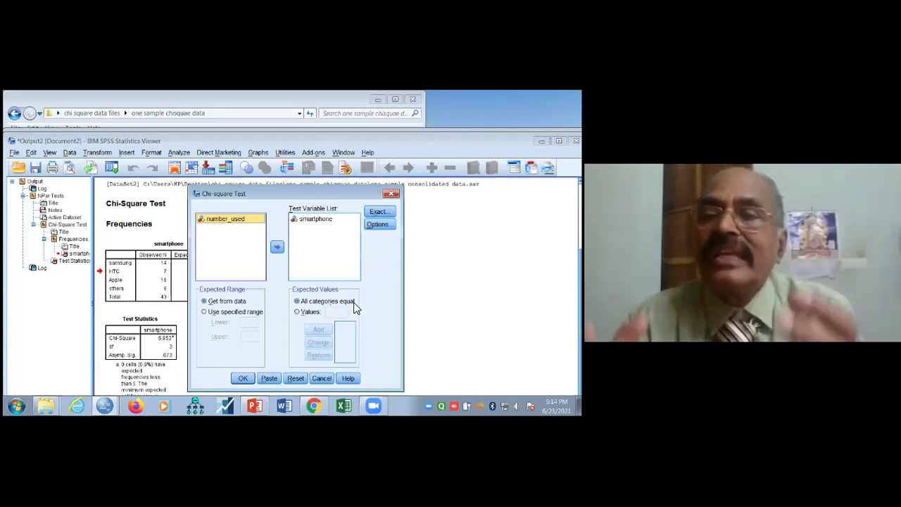
left_click(297, 313)
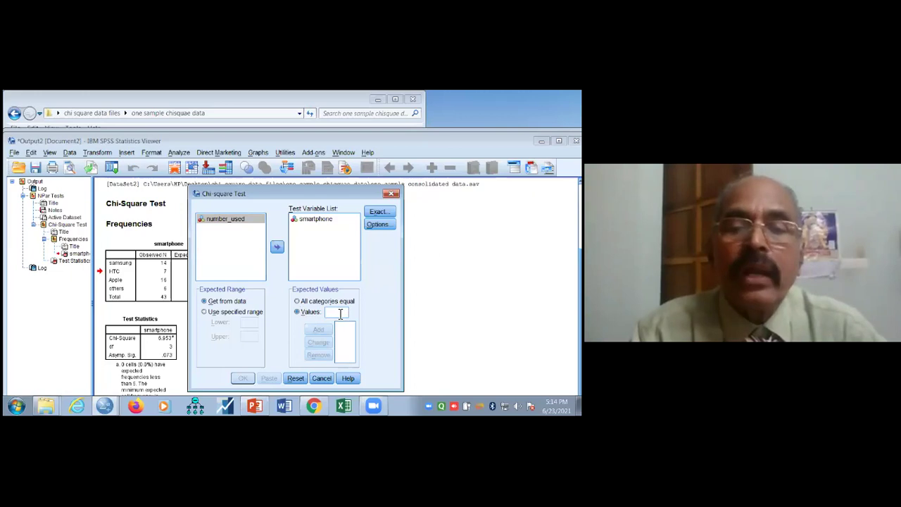
type("30")
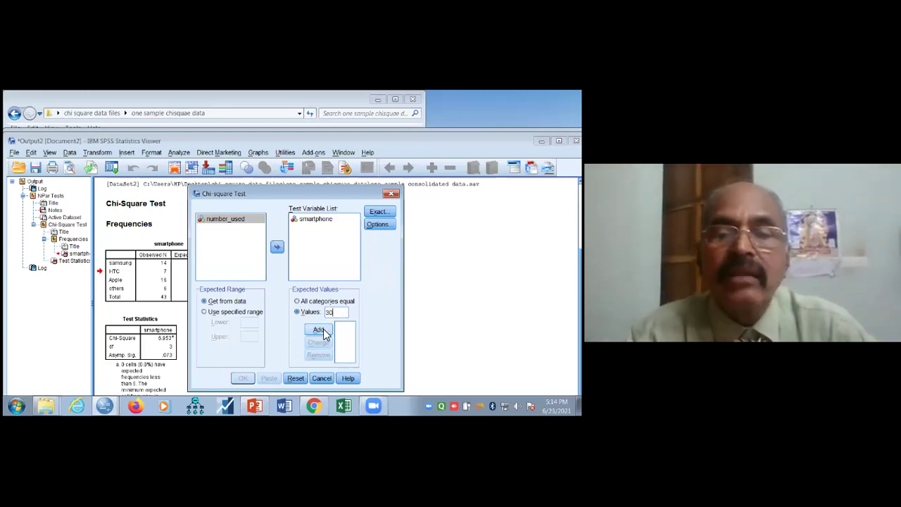
left_click(319, 330)
- Add 20, 40 and 10 in that order as the remaining expected values for the smartphone categories
double_click(331, 313)
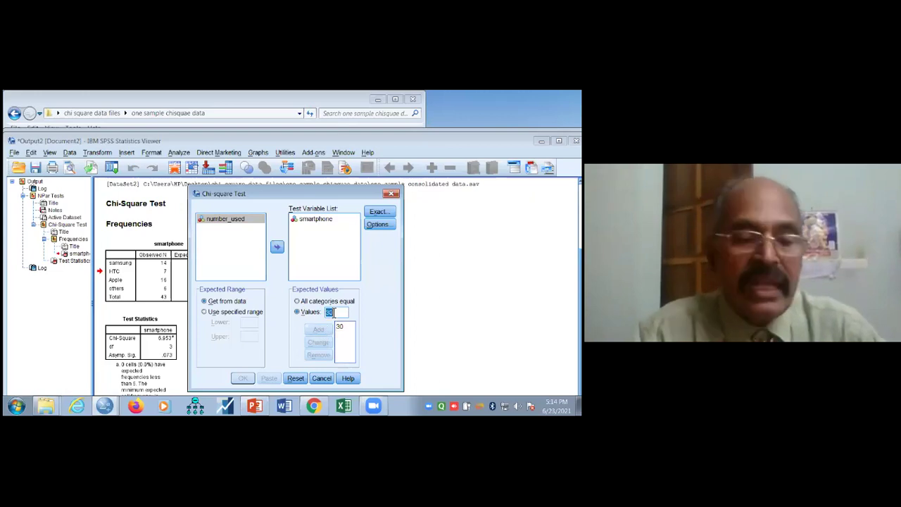
type("2")
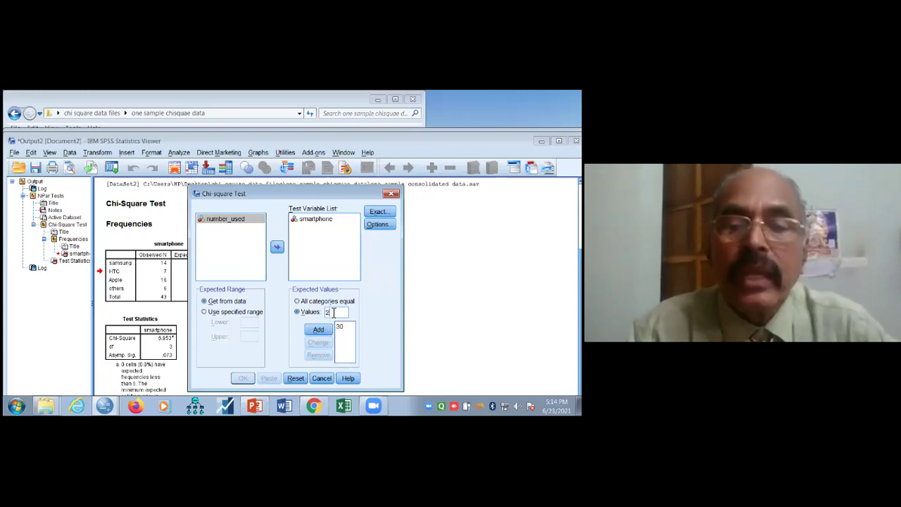
type("0")
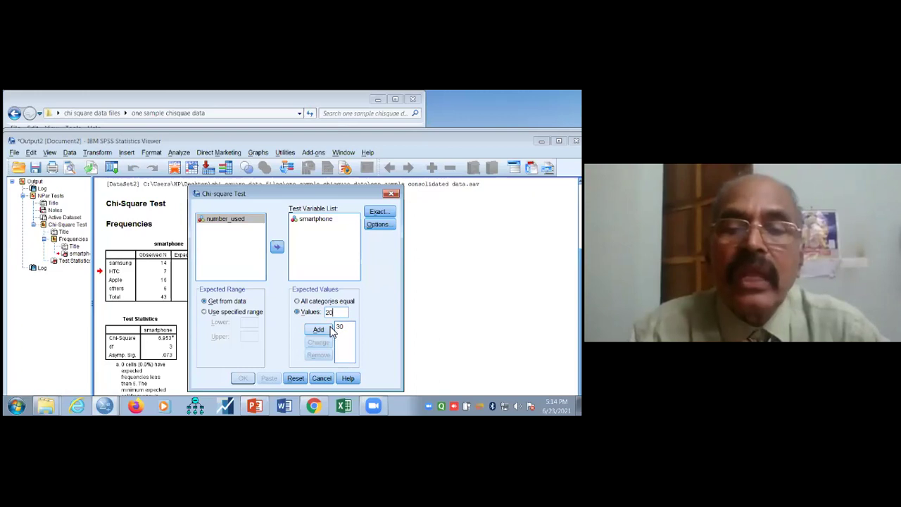
left_click(318, 330)
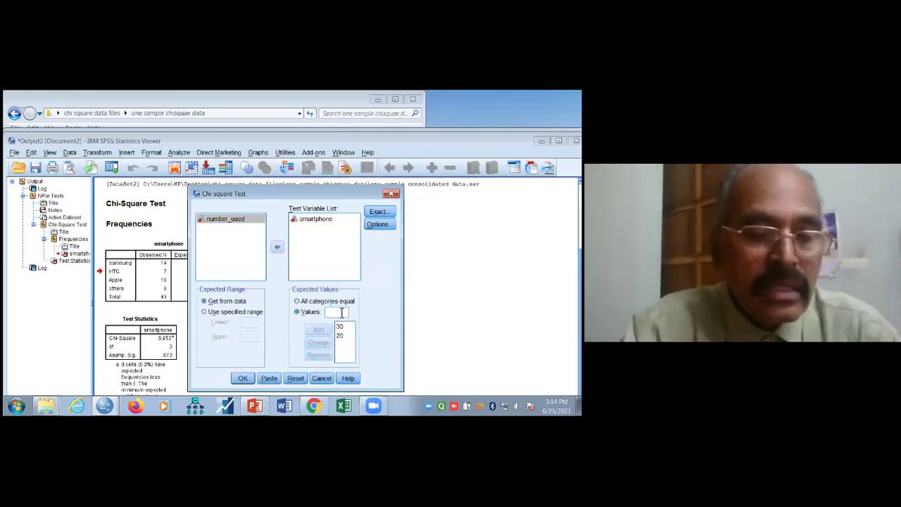
type("40")
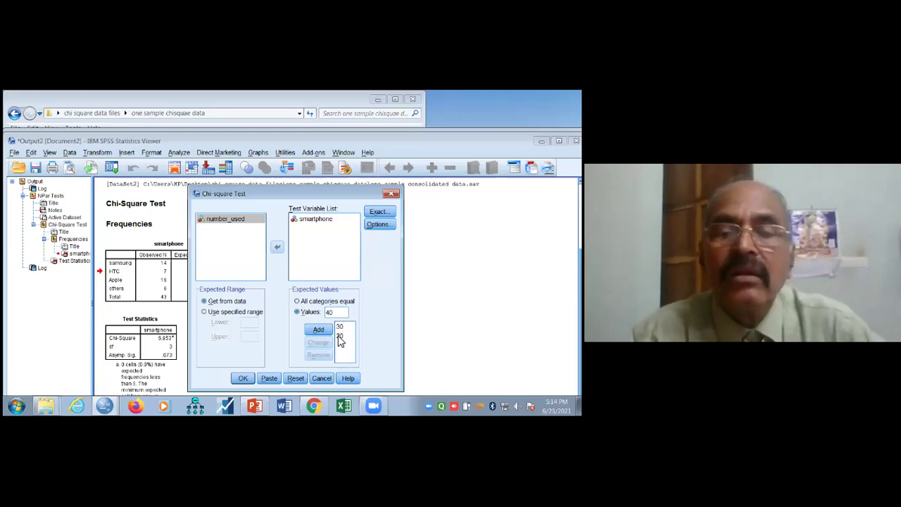
left_click(326, 328)
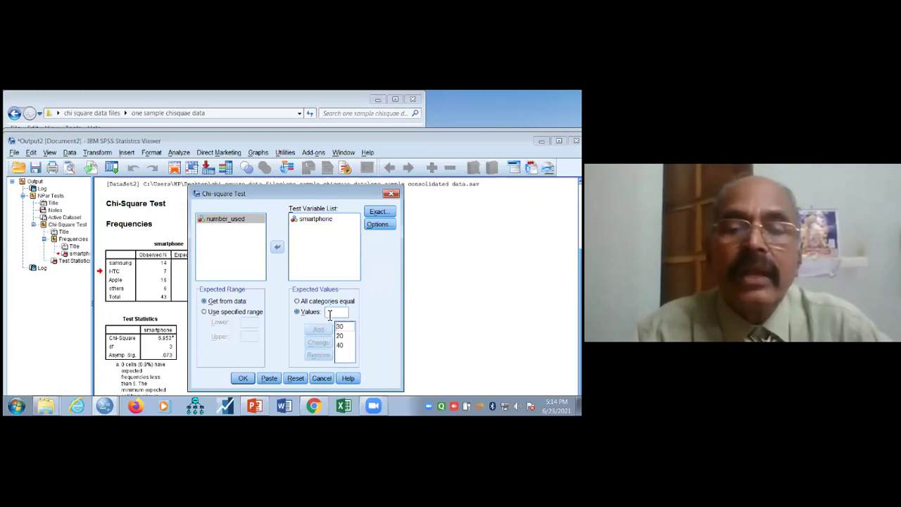
type("10")
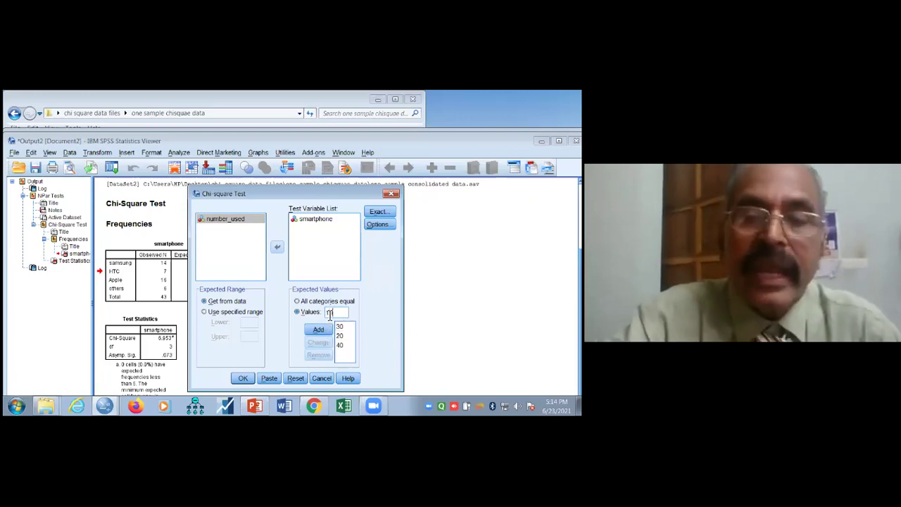
left_click(320, 330)
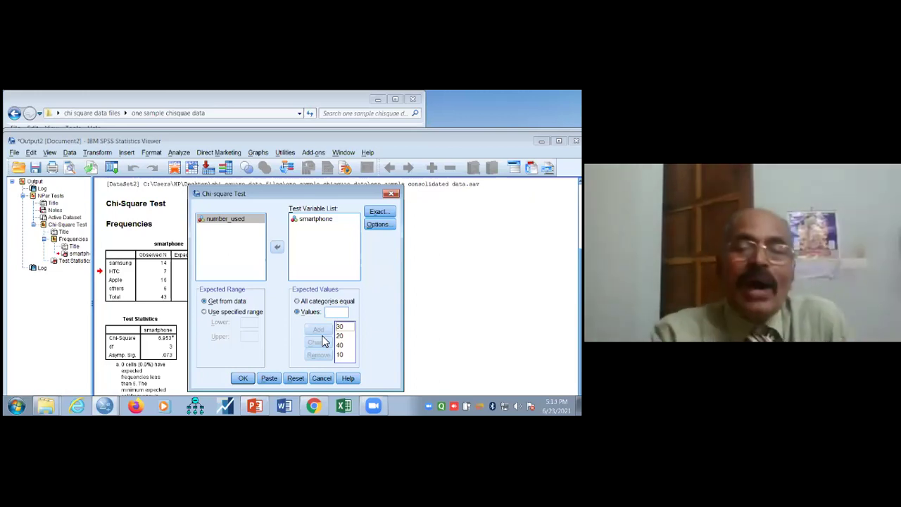
- Run the smartphone chi-square test with the specified expected values and review its frequencies table
left_click(243, 378)
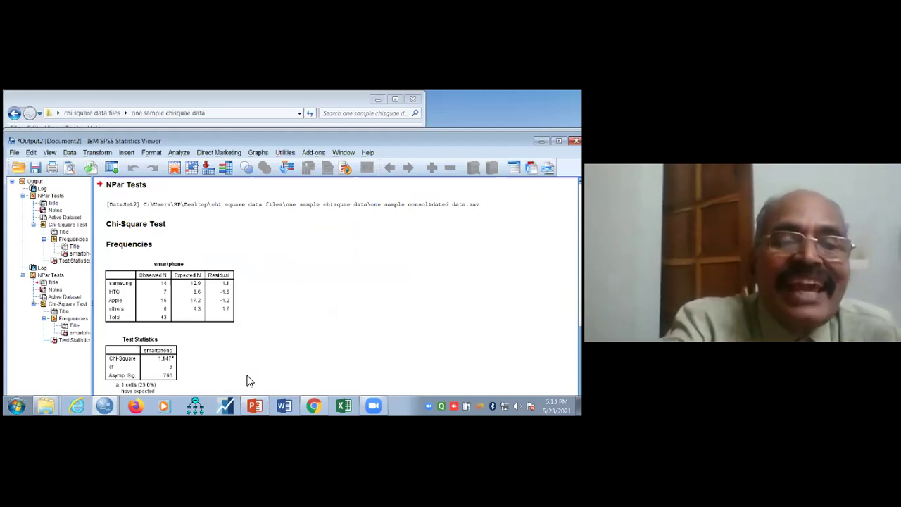
left_click(196, 294)
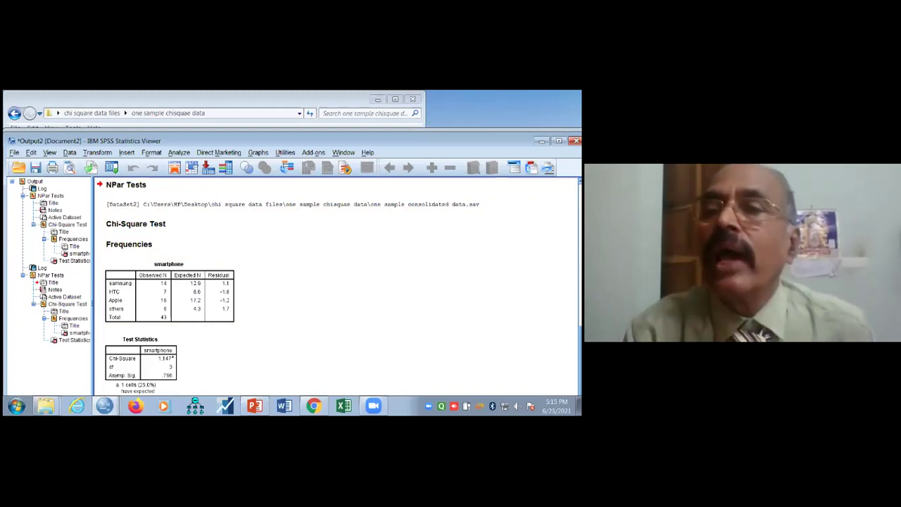
- Close the one sample chi square test dataset, saving its changes, and clear the remaining output, data and folder windows off the desktop
left_click(540, 141)
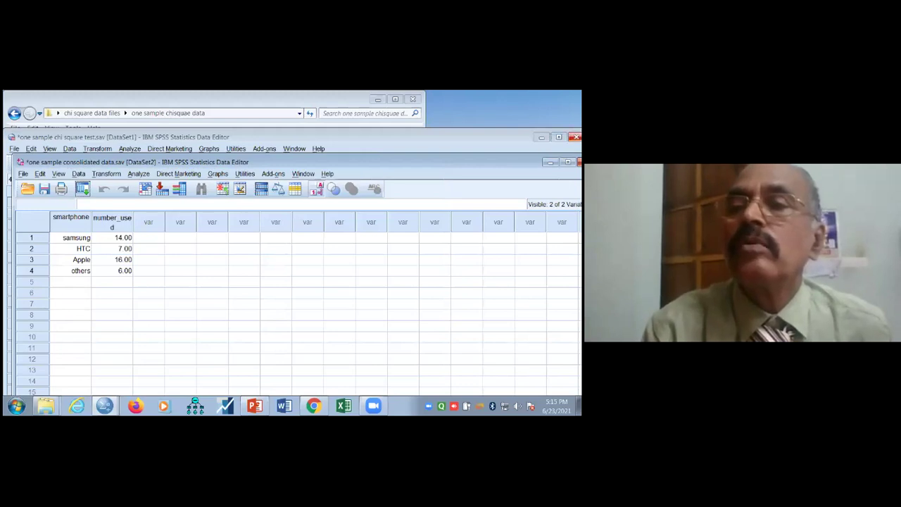
left_click(577, 136)
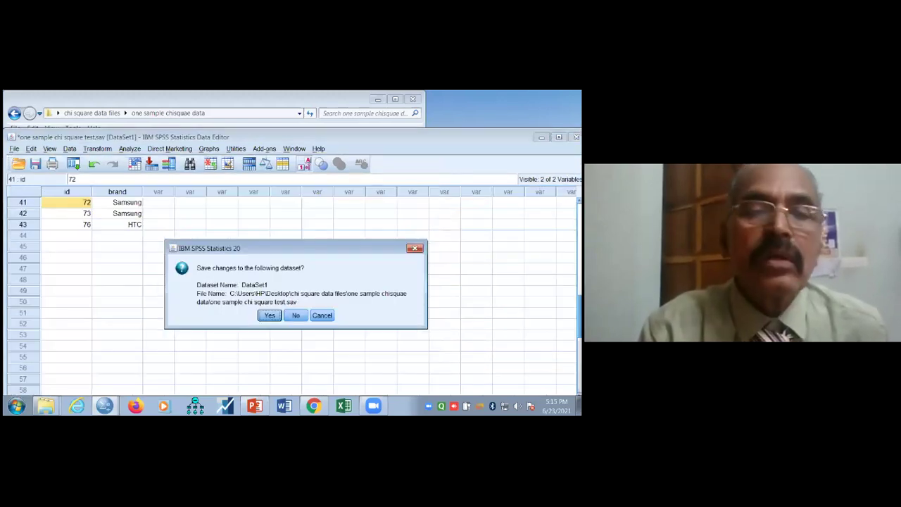
left_click(271, 316)
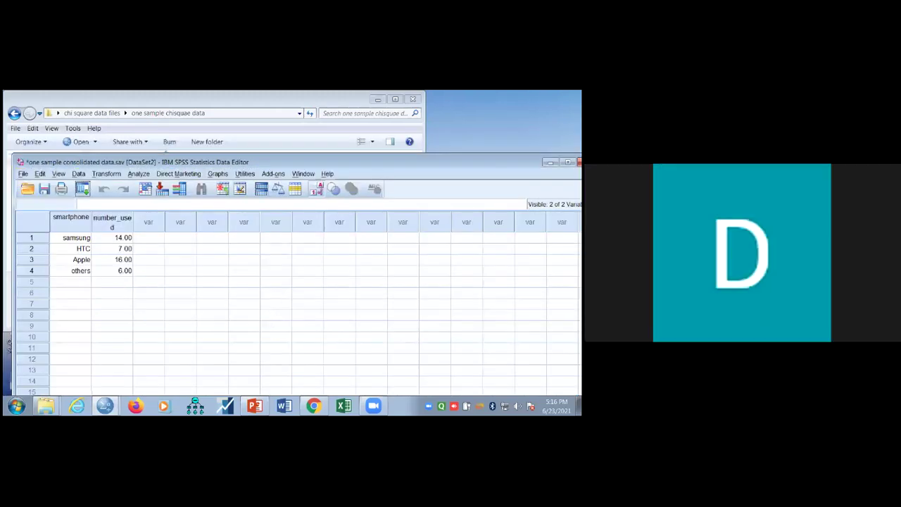
left_click(551, 162)
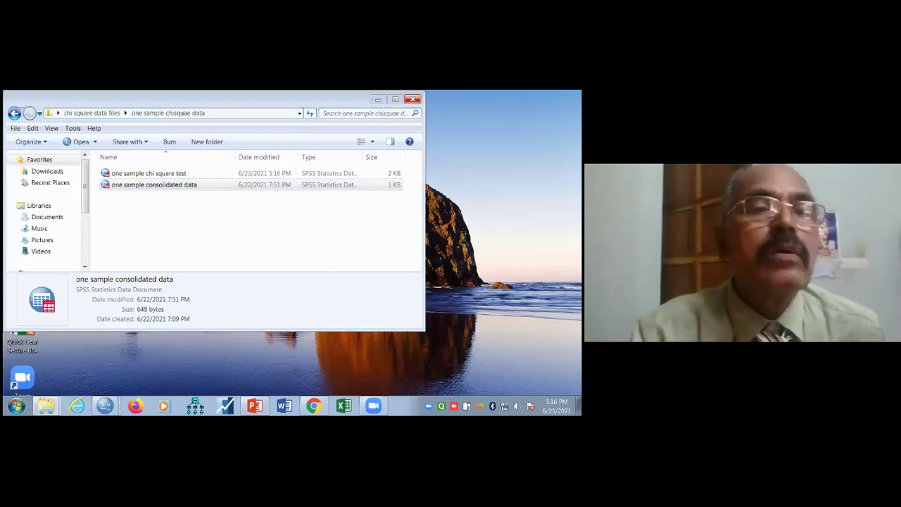
left_click(414, 99)
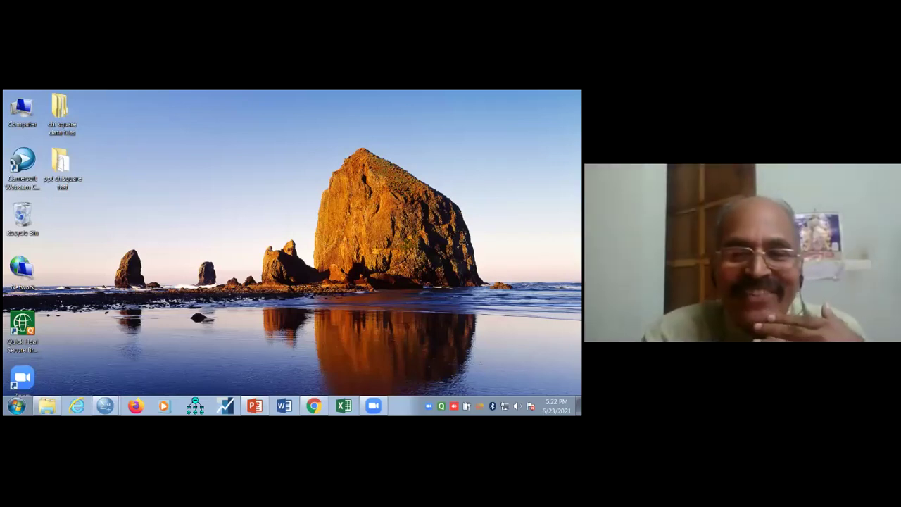
- Open the chi- square test for association presentation from the ppt chisquare test folder and present it up to the second slide
double_click(65, 166)
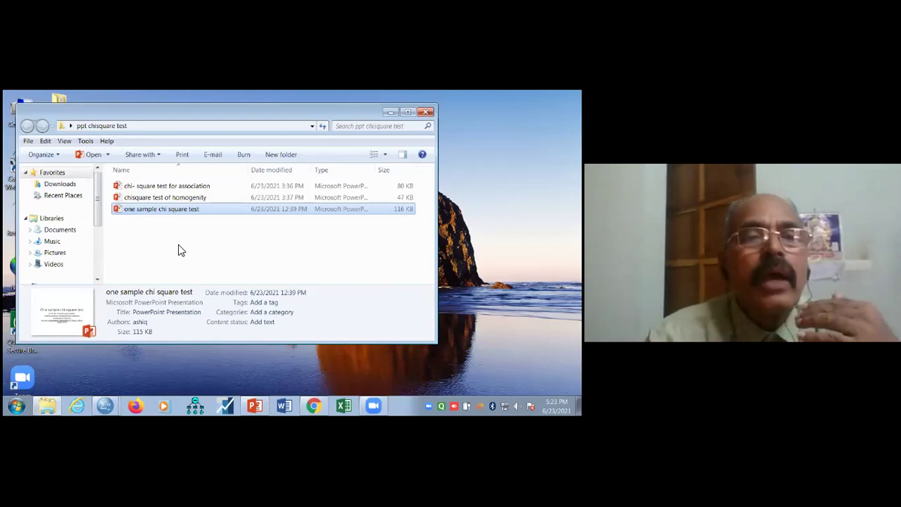
mouse_move(271, 225)
left_mouse_down()
mouse_move(287, 290)
mouse_move(284, 224)
left_mouse_up()
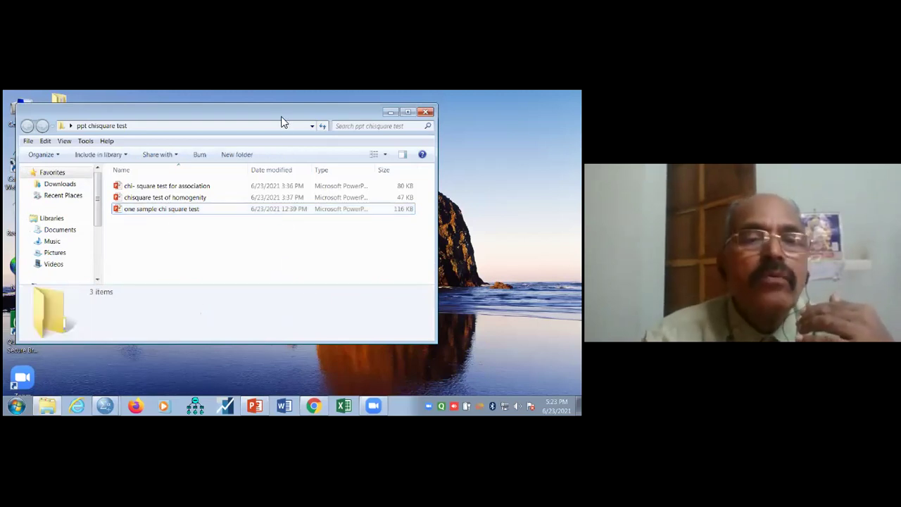
left_click_drag(281, 121, 291, 216)
double_click(200, 281)
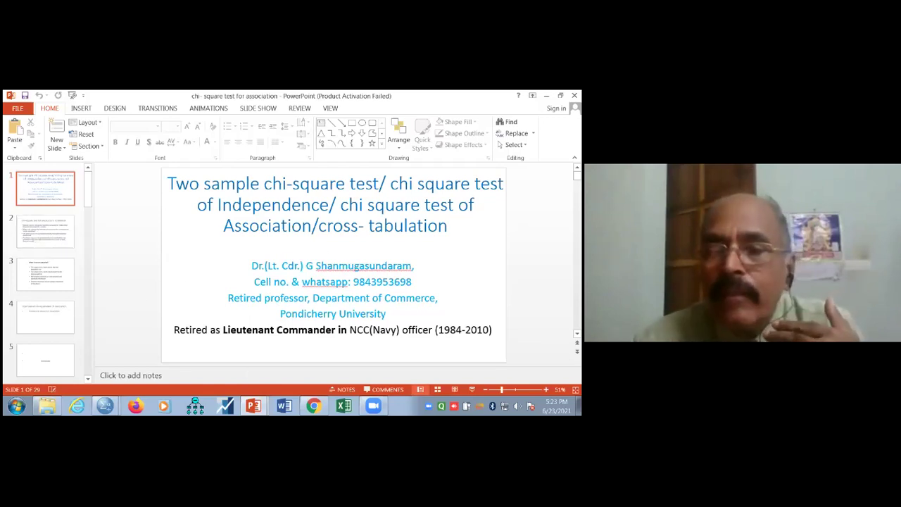
key("F5")
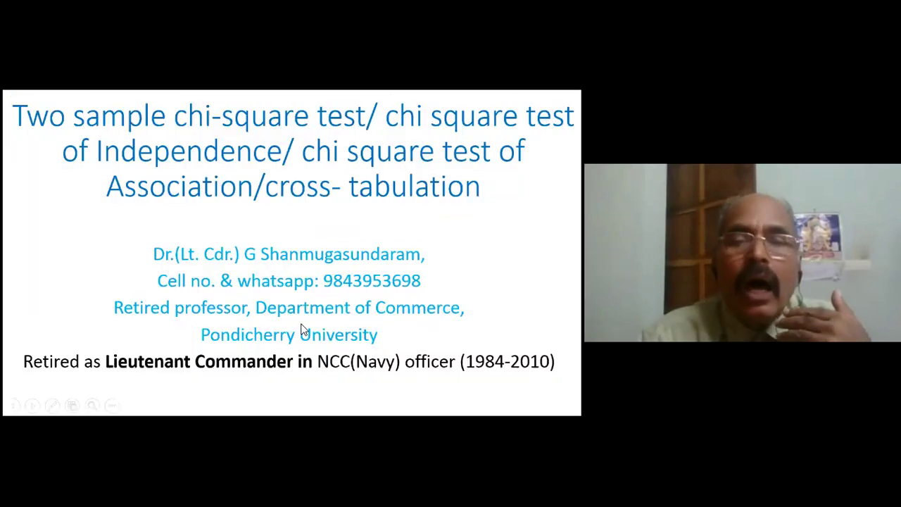
left_click(303, 329)
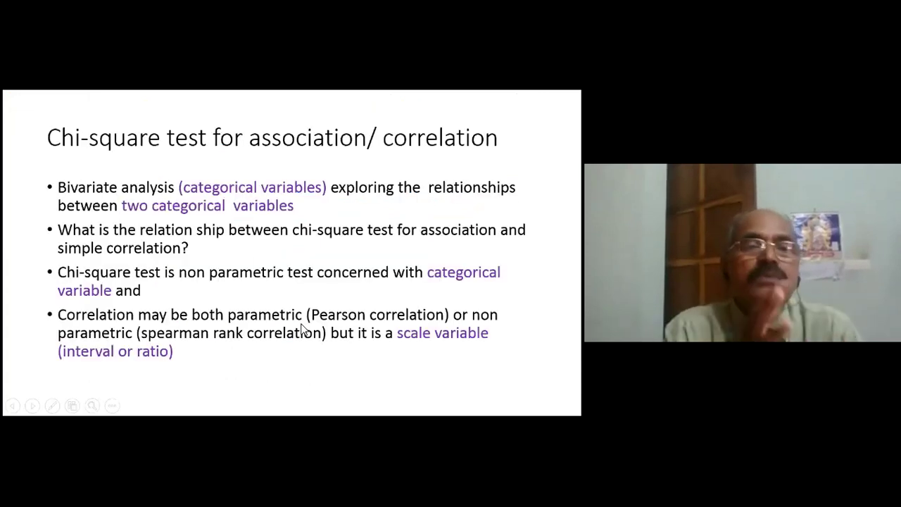
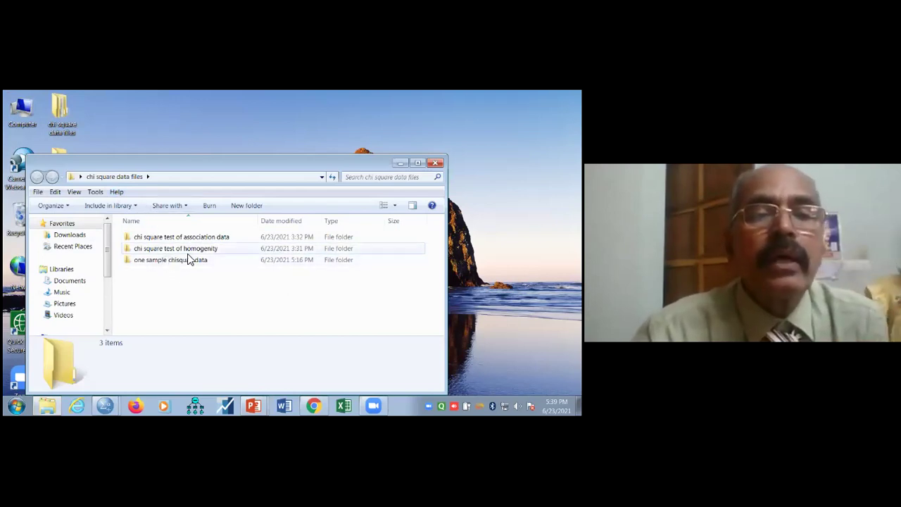
- Open the chisquare test post-hoc test data file from the chi square test of association data folder in SPSS
double_click(203, 237)
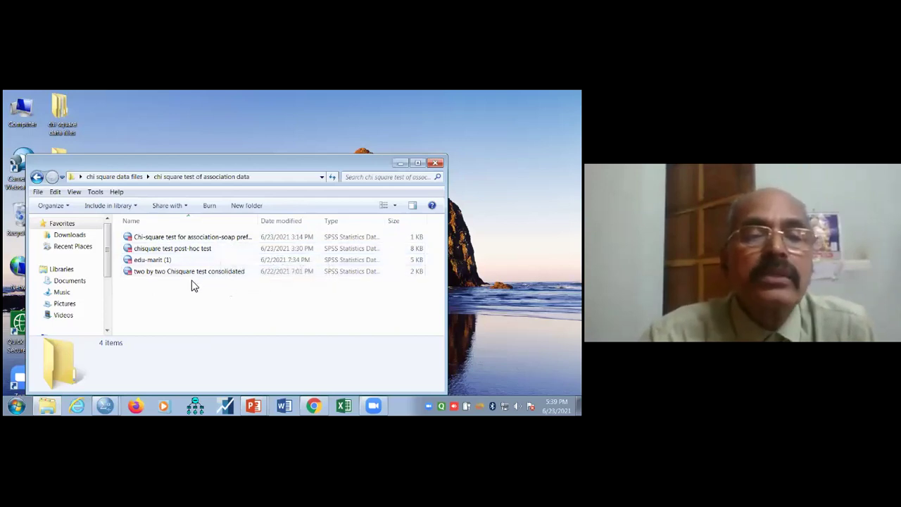
left_click(171, 250)
double_click(171, 251)
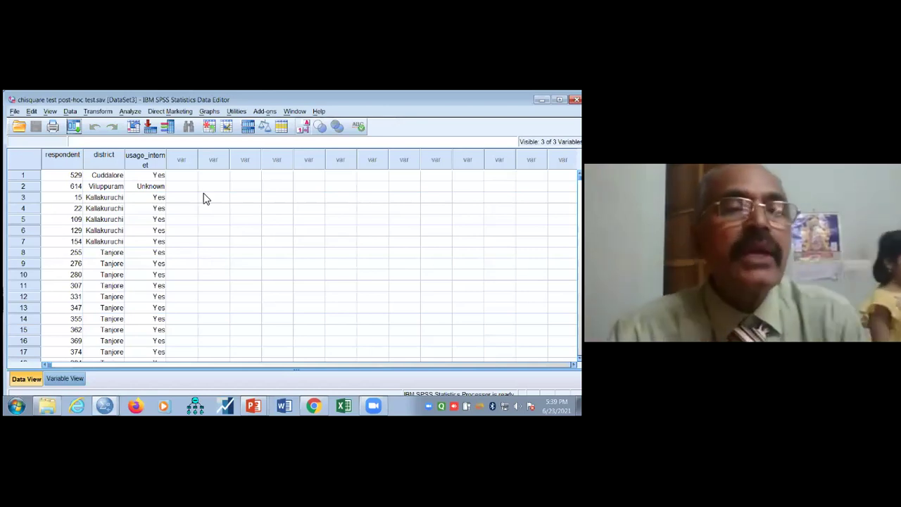
- Widen the Label column in the variable definitions and review the value labels of the district and internet usage variables
left_click(65, 379)
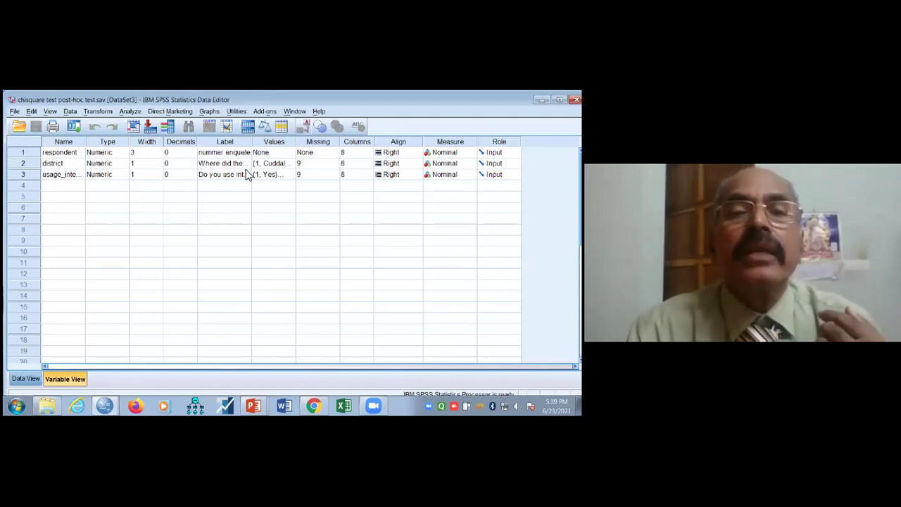
left_click_drag(252, 141, 321, 141)
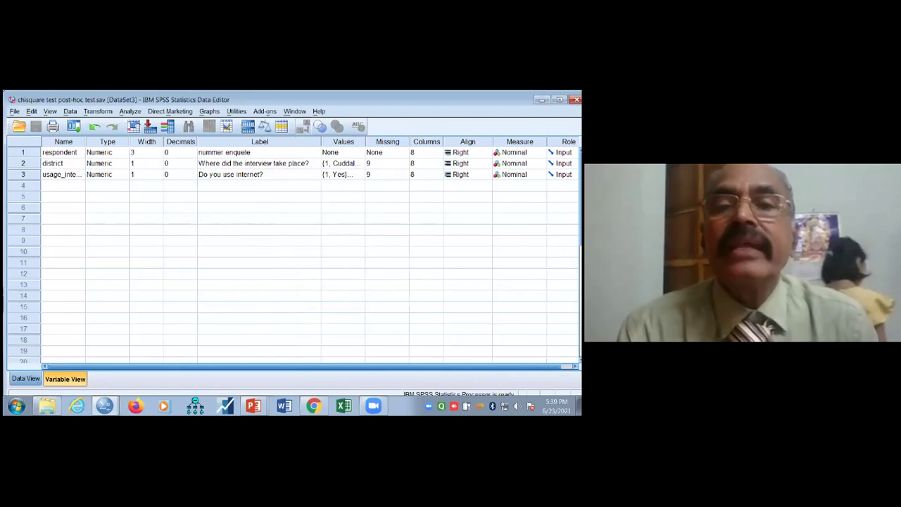
left_click(345, 163)
left_click(357, 162)
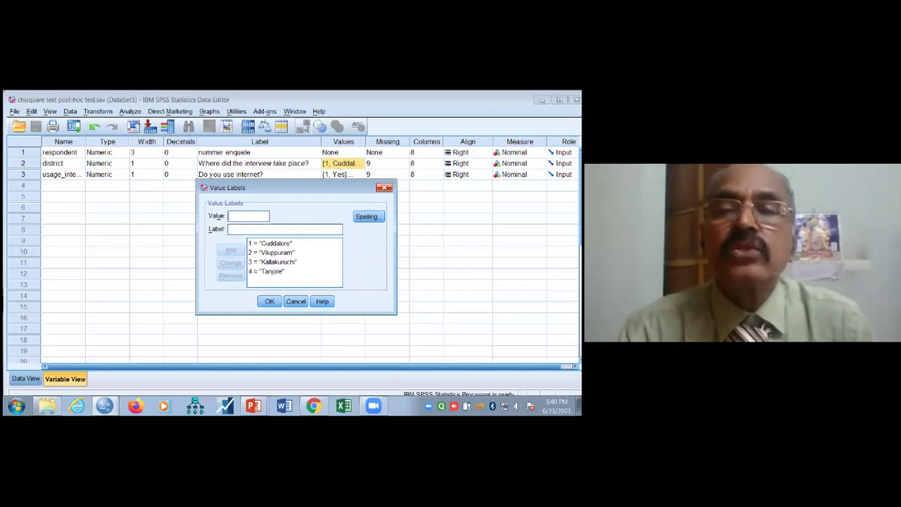
left_click(384, 188)
left_click(338, 174)
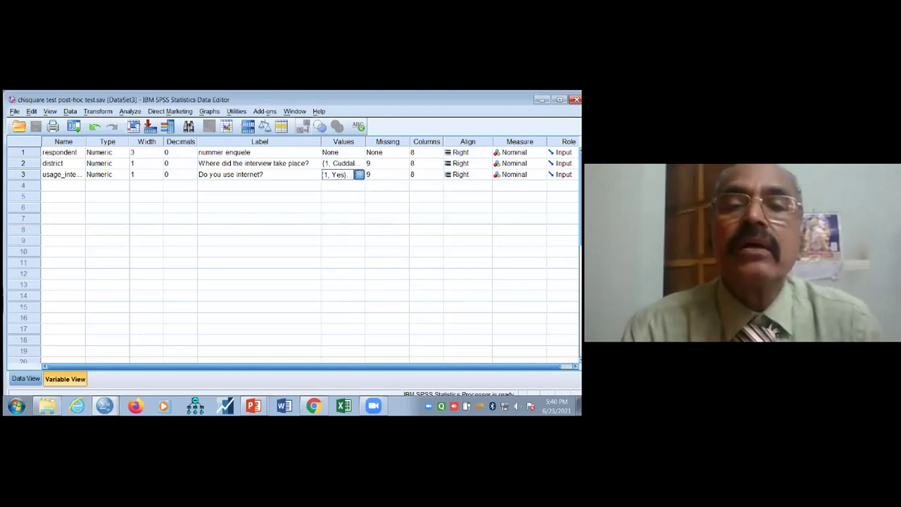
left_click(360, 174)
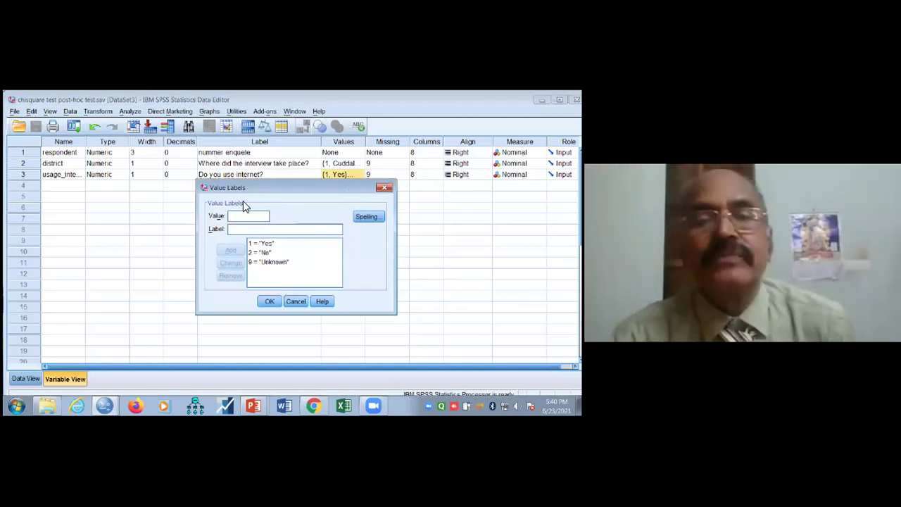
left_click(267, 266)
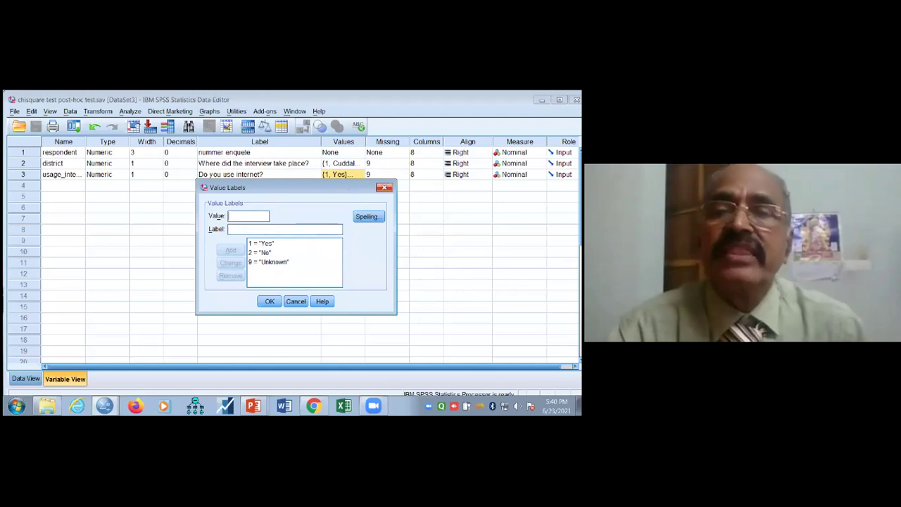
left_click(384, 187)
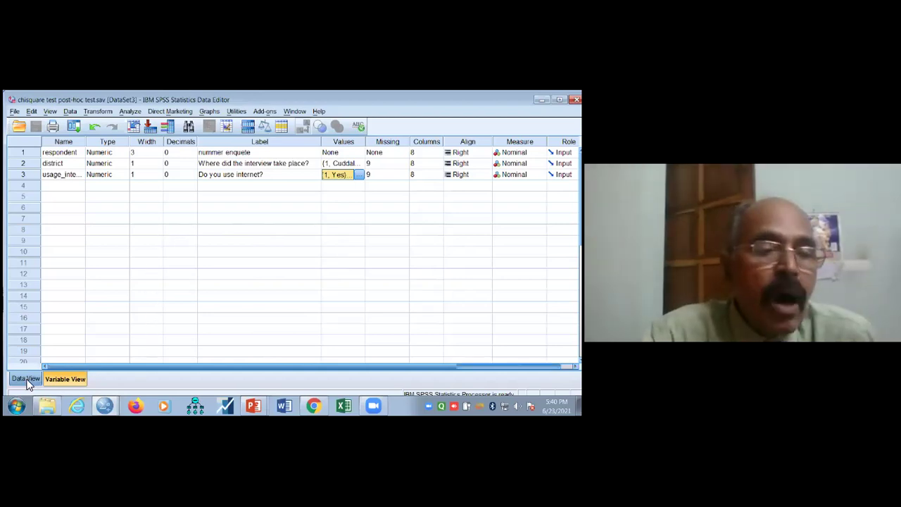
- Look through the respondent records with their district and internet usage values
left_click(26, 380)
scroll(171, 248, "down", 5)
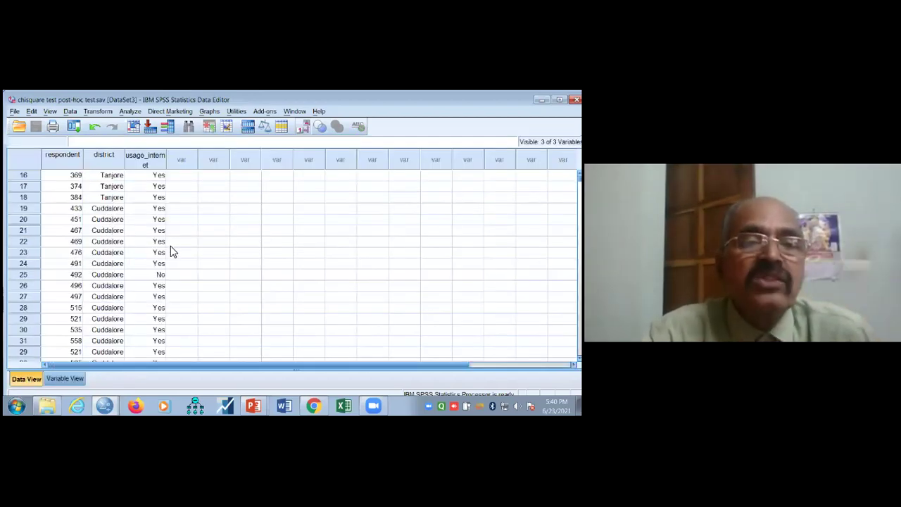
scroll(173, 250, "down", 12)
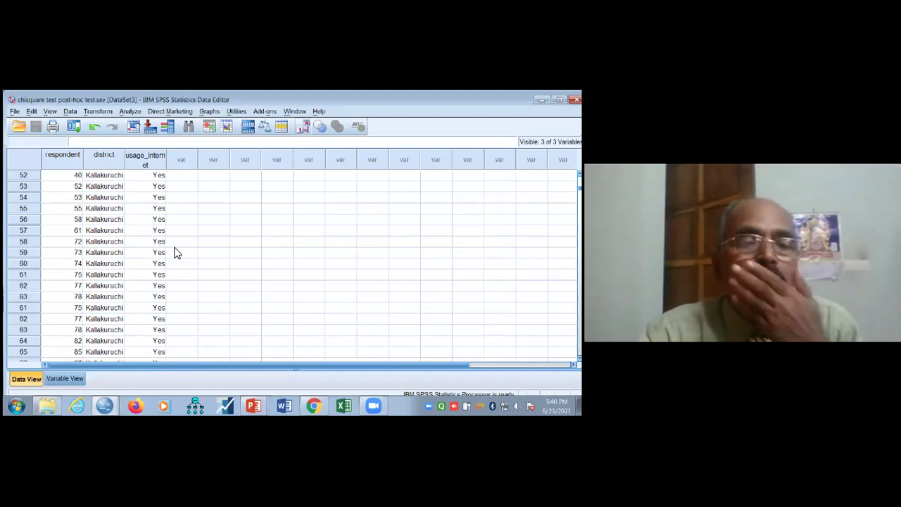
scroll(173, 257, "down", 10)
scroll(161, 257, "up", 20)
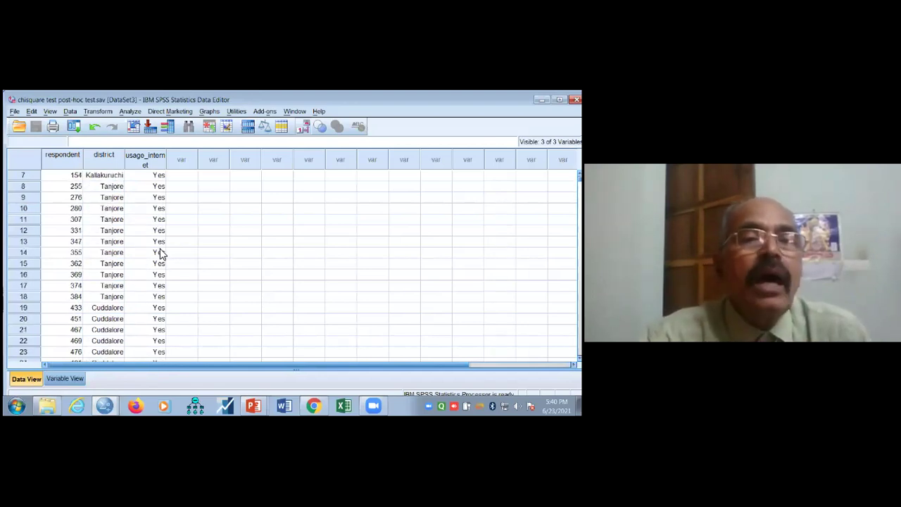
scroll(160, 255, "up", 2)
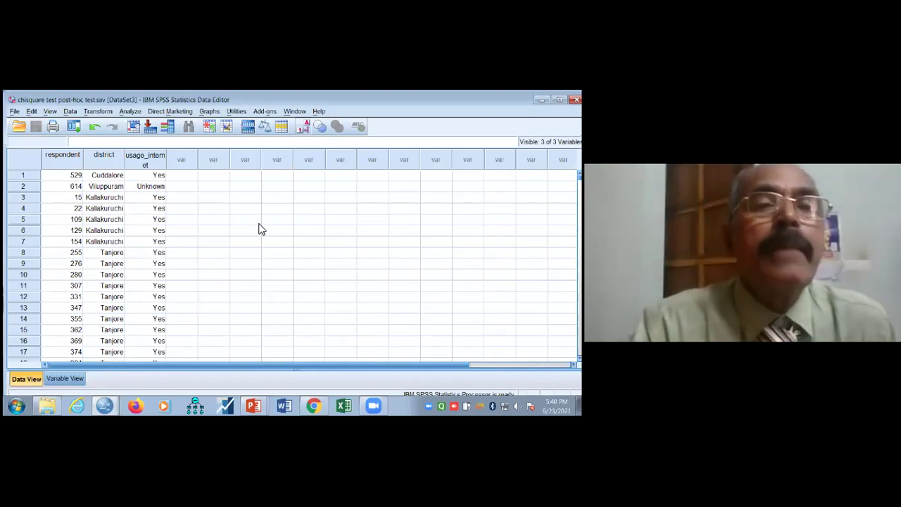
- Set up a Crosstabs analysis with the interview district variable in the columns and the internet use variable in the rows
left_click(130, 112)
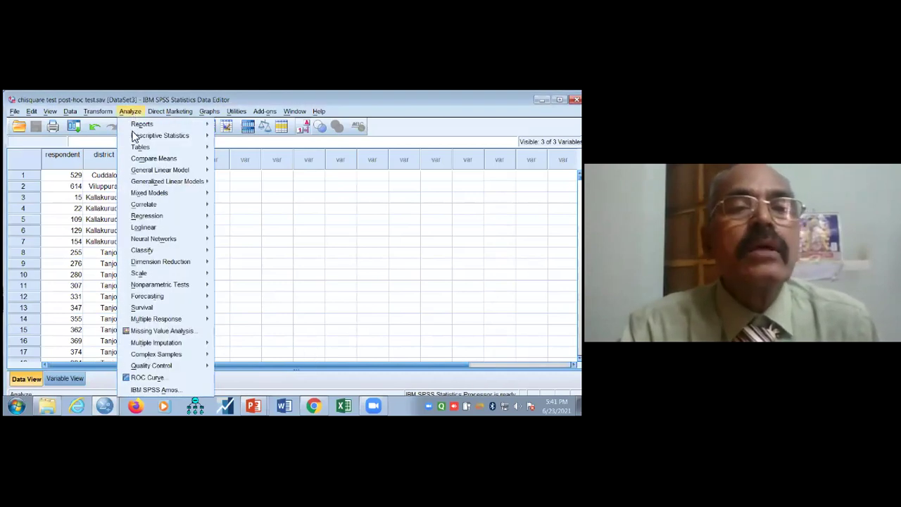
mouse_move(155, 141)
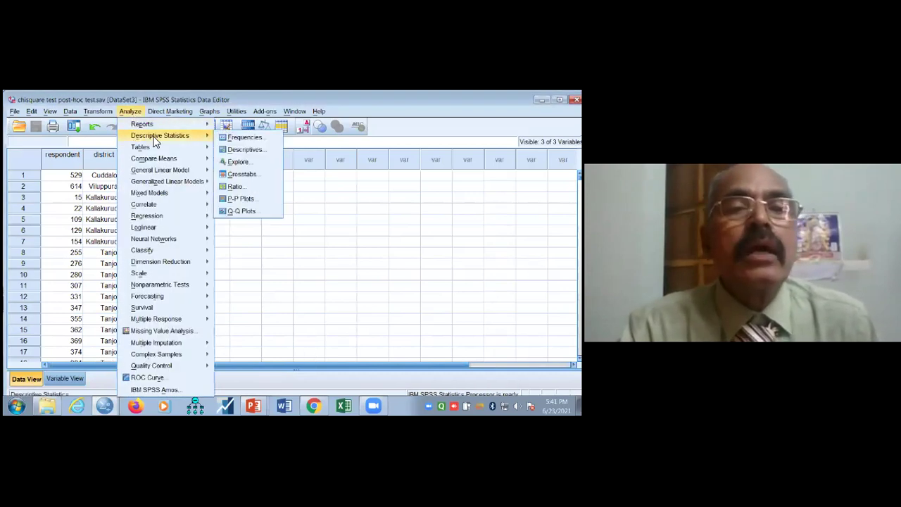
left_click(242, 175)
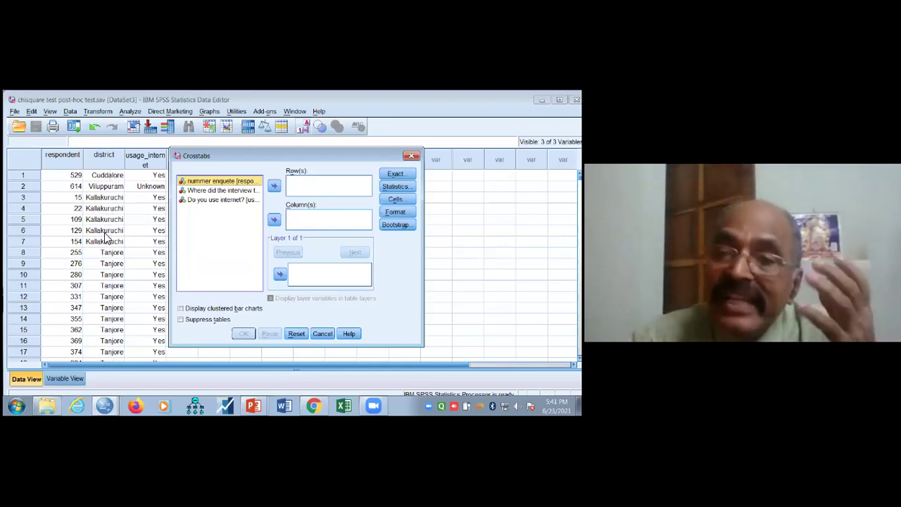
left_click(227, 190)
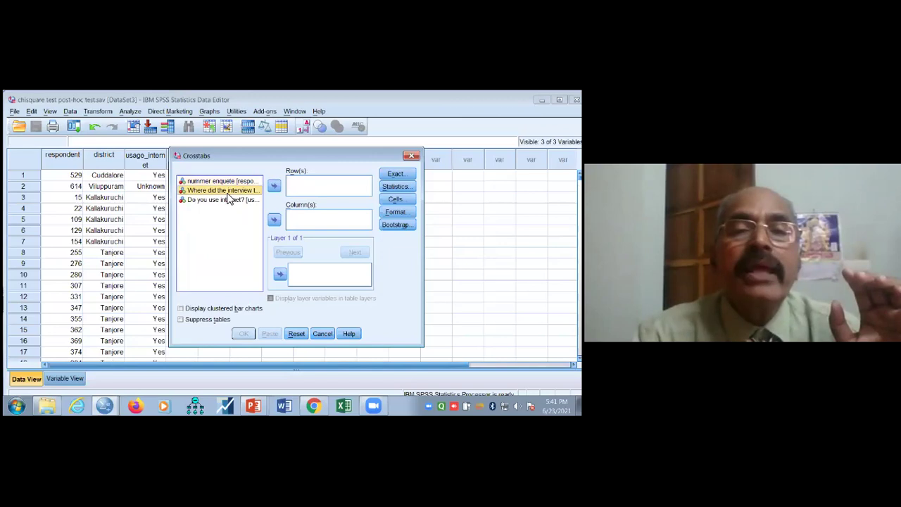
left_click(275, 220)
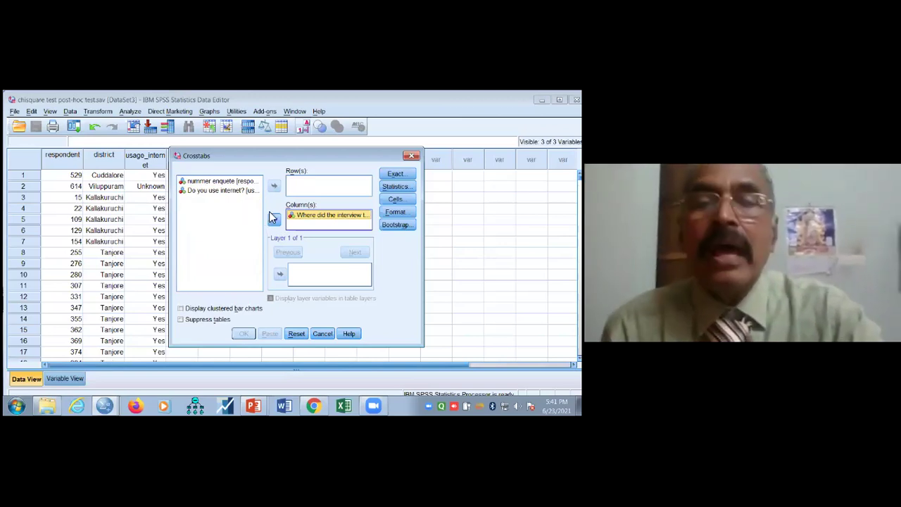
left_click(225, 192)
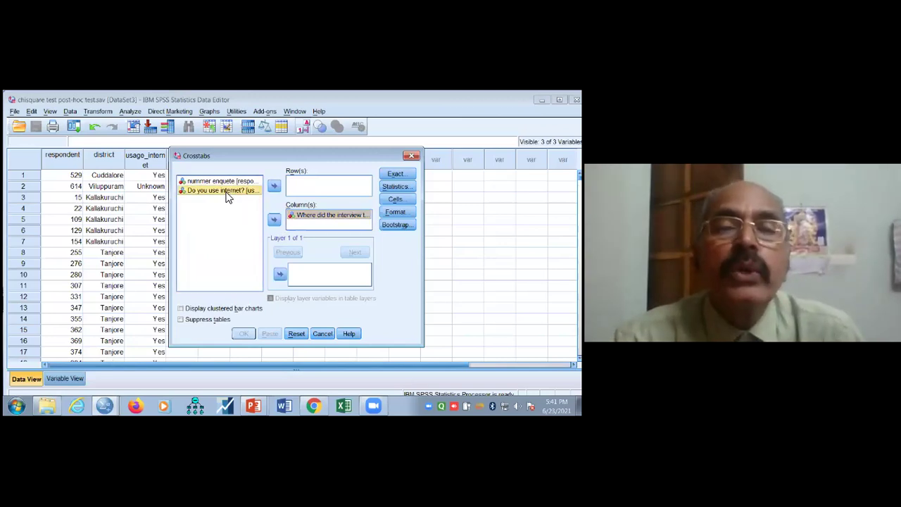
left_click(274, 186)
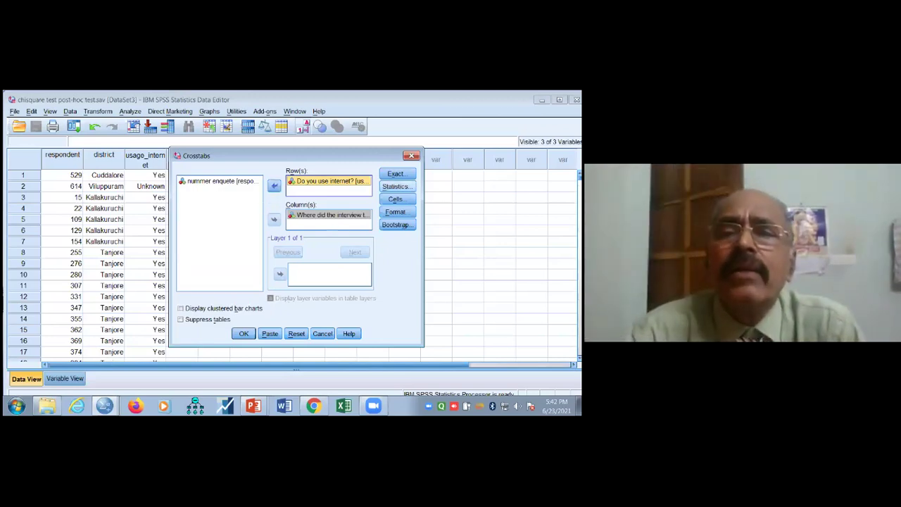
- Request the Chi-square and the Phi and Cramer's V statistics for the crosstab of internet use by district
left_click(395, 186)
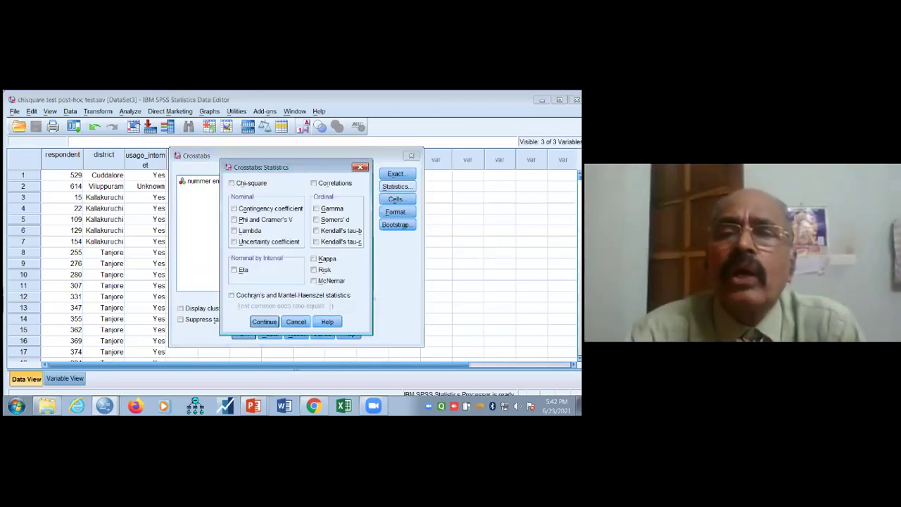
left_click(232, 184)
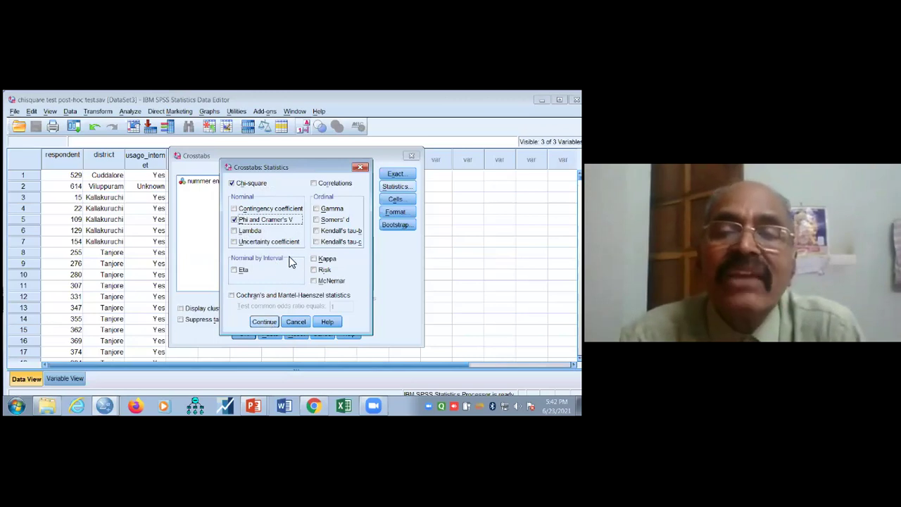
left_click(266, 322)
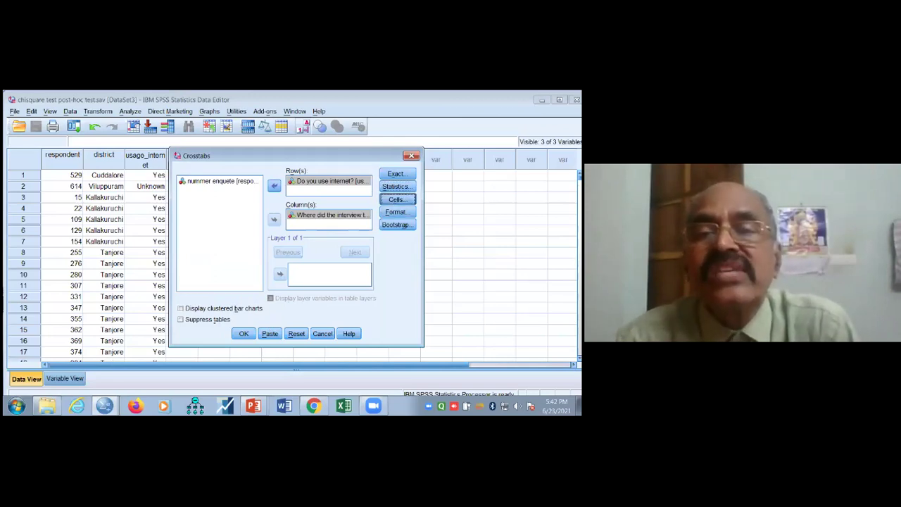
- Set the crosstab cells to display expected counts along with unstandardized and adjusted standardized residuals
left_click(395, 199)
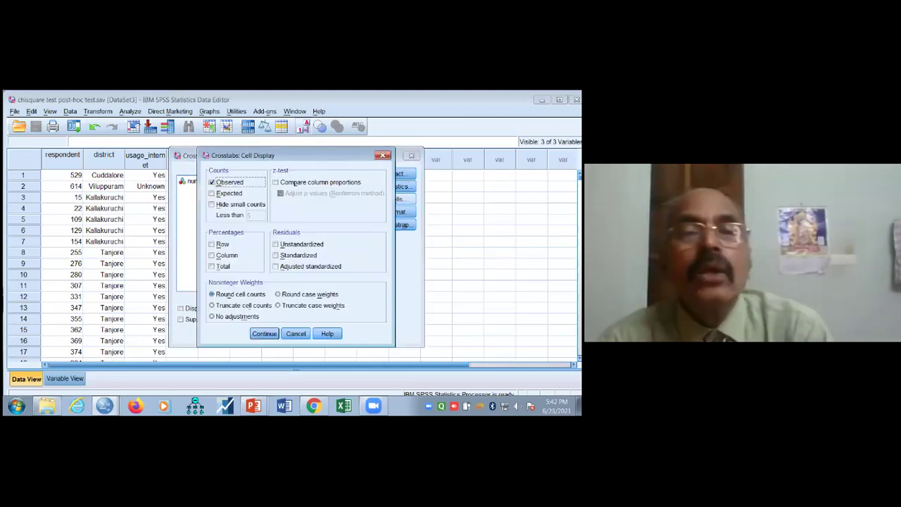
left_click(213, 194)
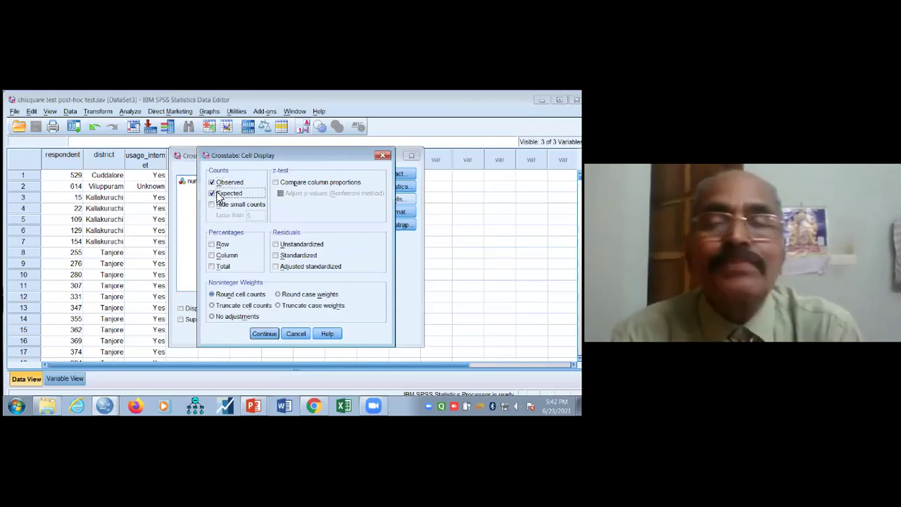
left_click(276, 244)
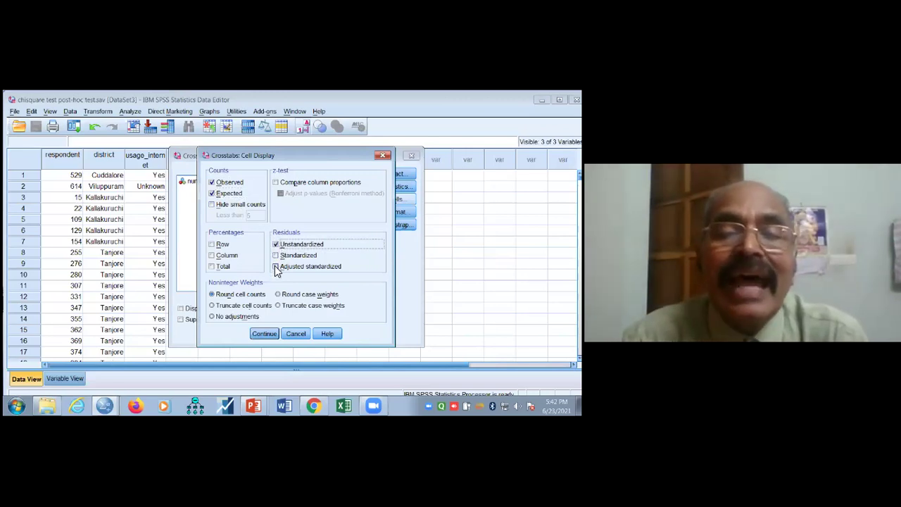
left_click(277, 267)
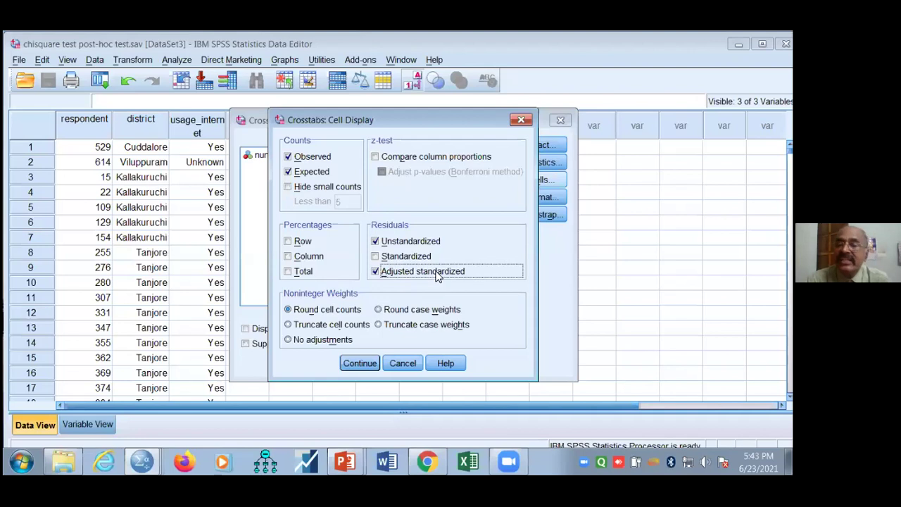
left_click(359, 364)
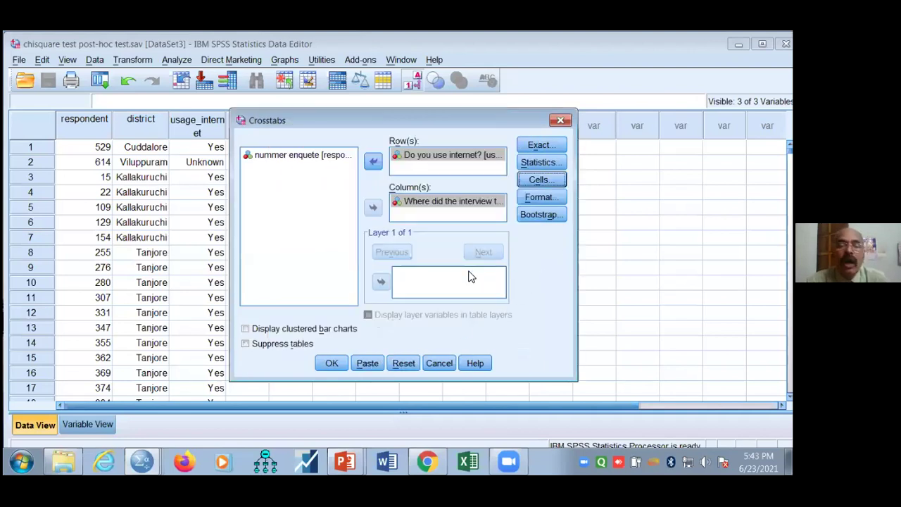
- Run the Crosstabs analysis and maximize the output viewer window
left_click(334, 363)
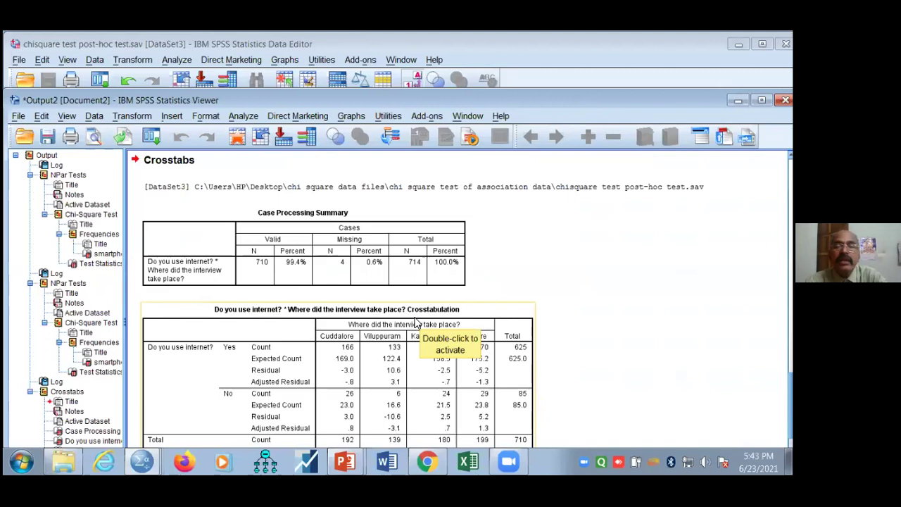
left_click(590, 246)
left_click(762, 100)
left_click(190, 274)
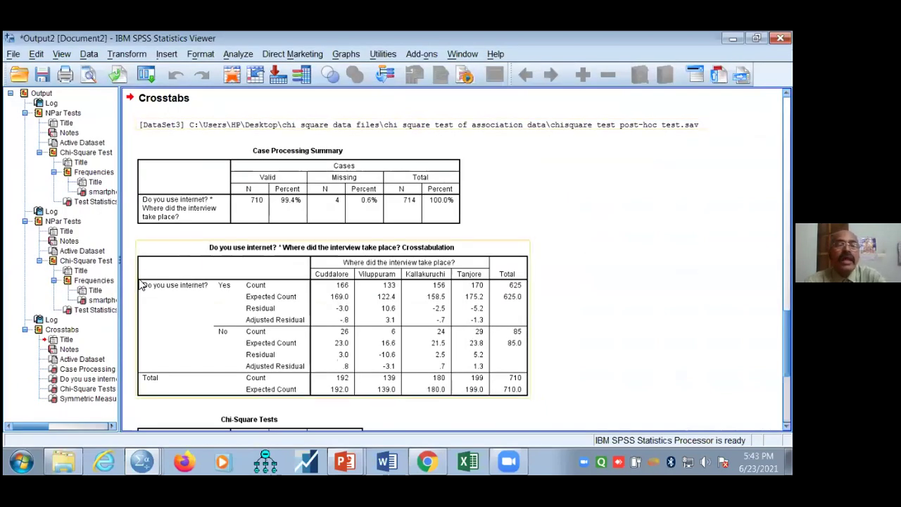
- Examine the case processing summary, the internet use by district crosstabulation, the chi-square tests and the symmetric measures
left_click(233, 220)
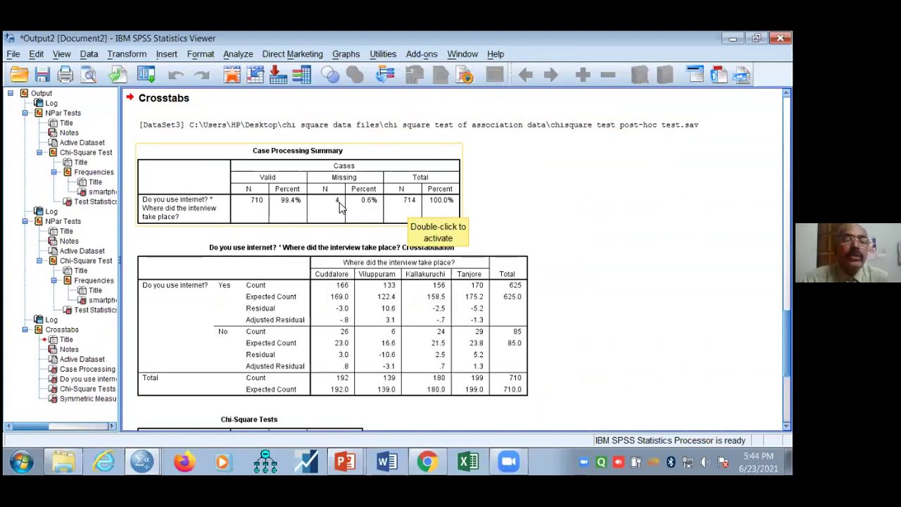
scroll(339, 204, "down", 3)
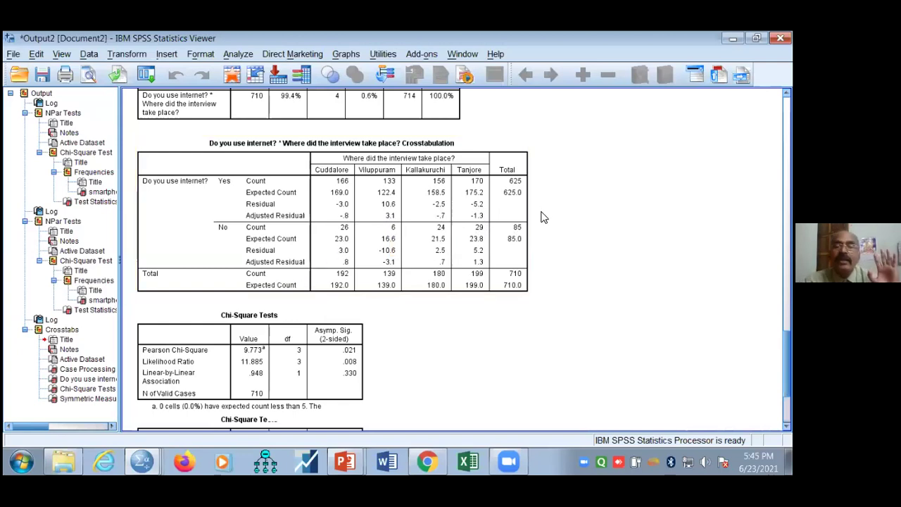
scroll(535, 227, "down", 2)
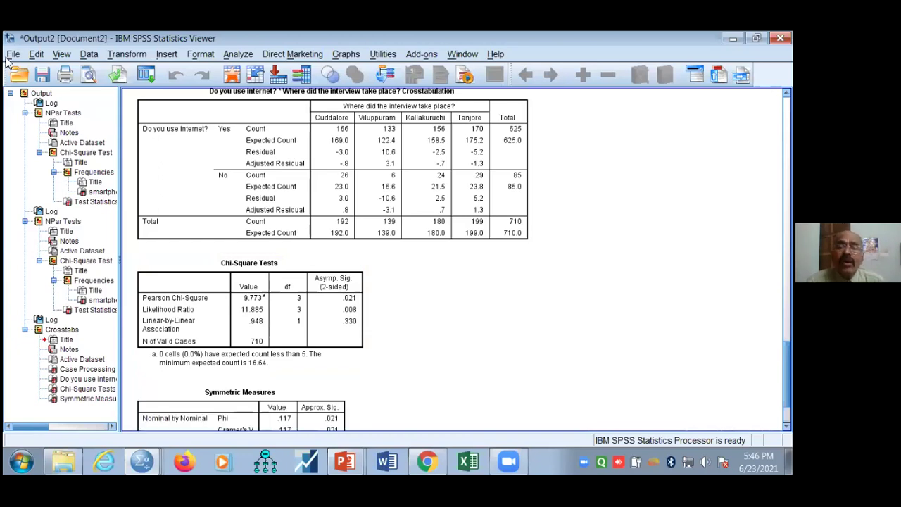
scroll(437, 225, "down", 2)
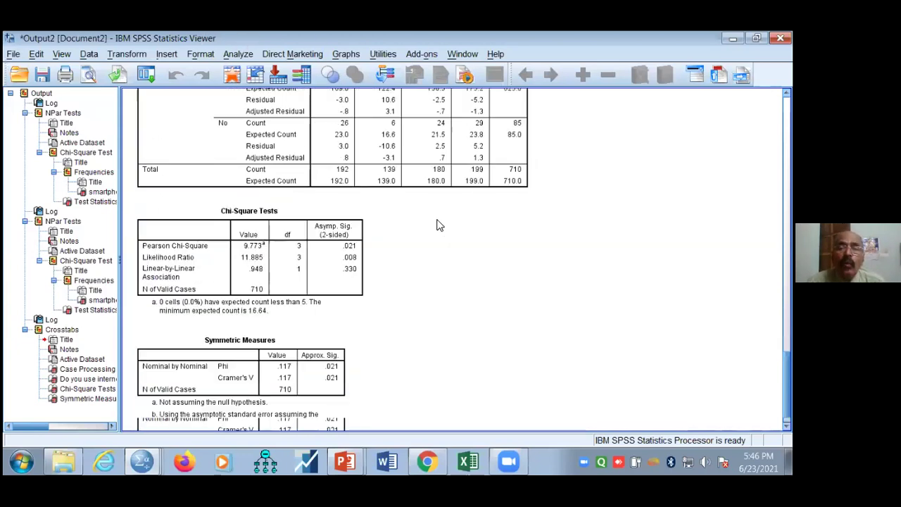
scroll(437, 225, "down", 1)
left_click(286, 377)
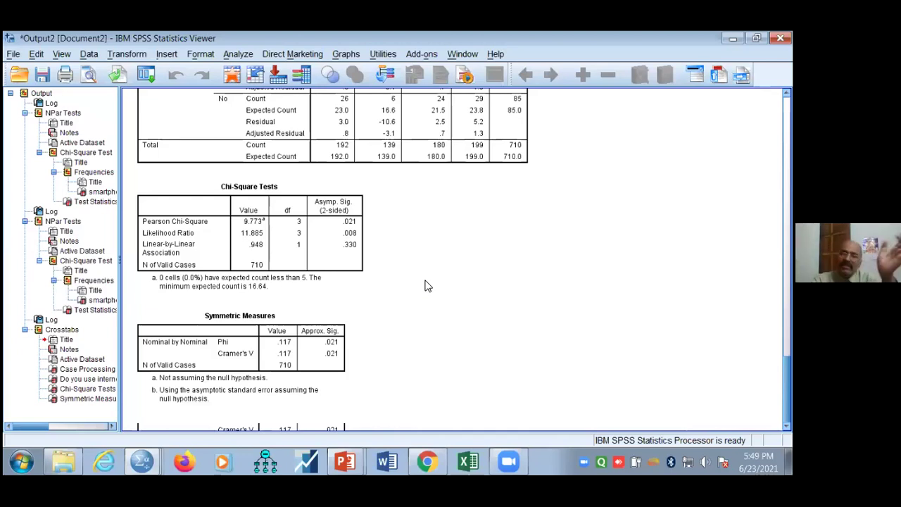
scroll(425, 276, "up", 2)
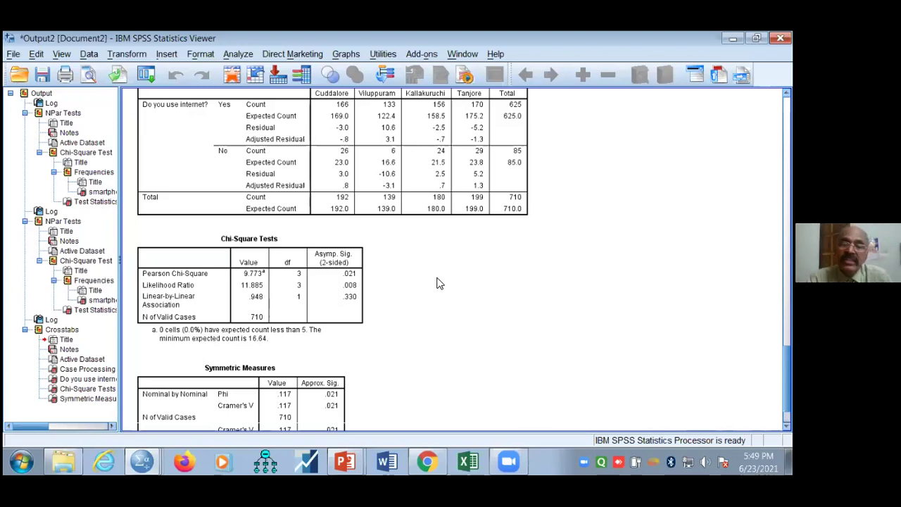
scroll(422, 290, "down", 2)
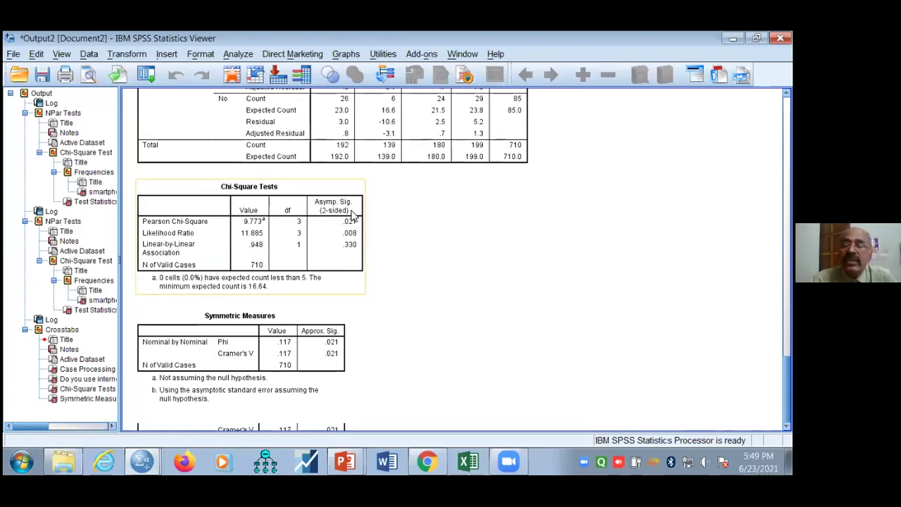
scroll(358, 243, "up", 4)
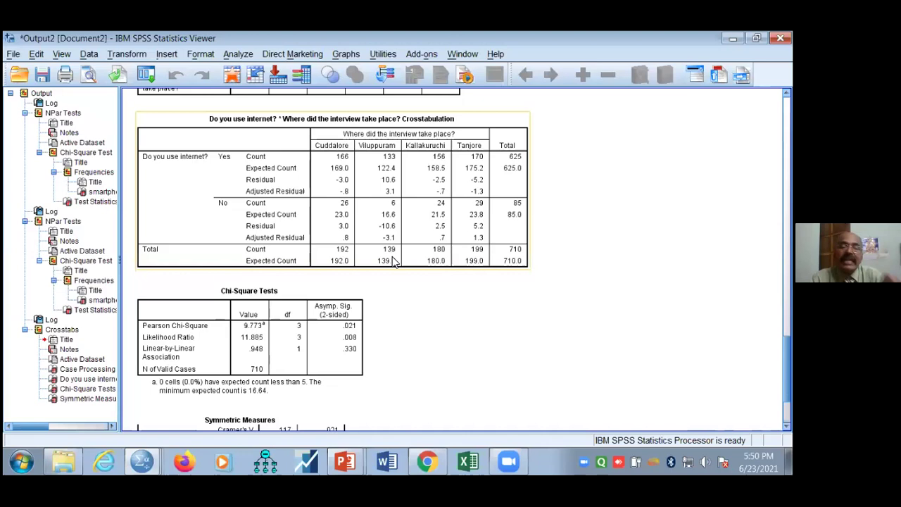
scroll(416, 324, "down", 1)
scroll(445, 322, "down", 1)
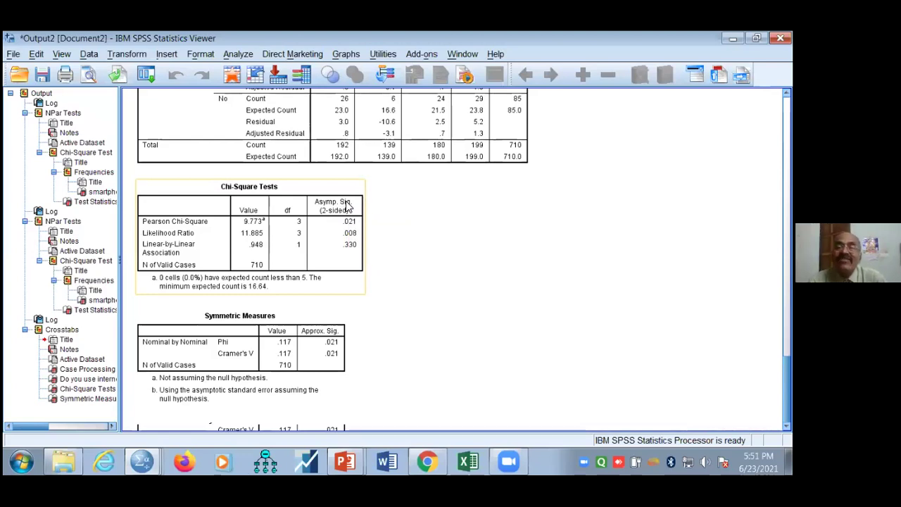
scroll(548, 260, "up", 4)
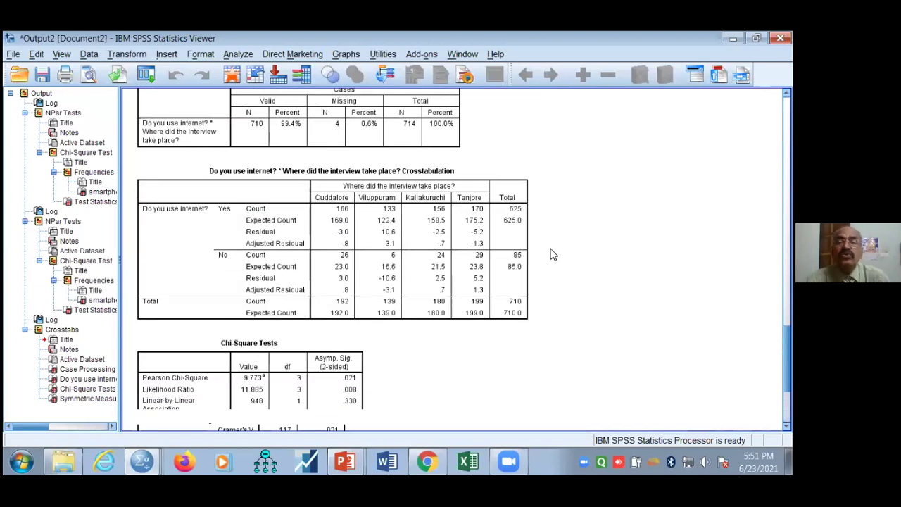
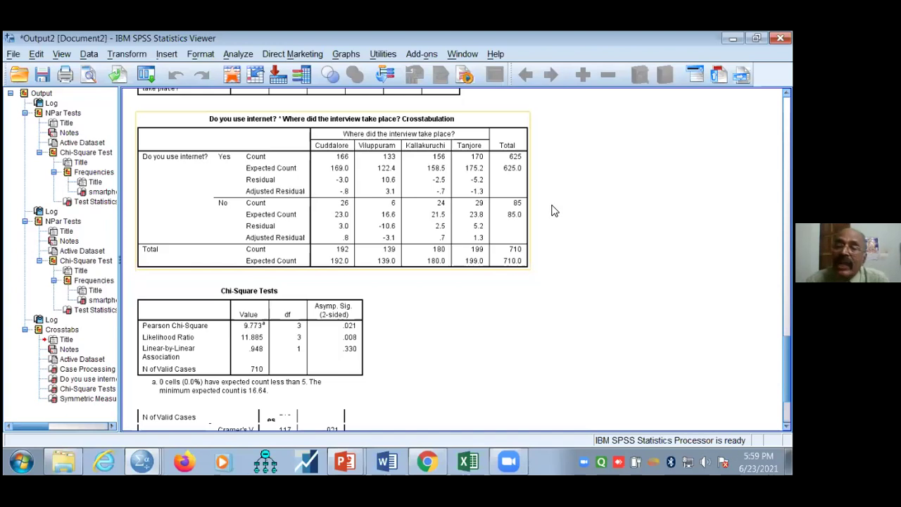
- Compare the counts and adjusted residuals of the four districts in the crosstabulation and check the Pearson chi-square significance
left_click(582, 218)
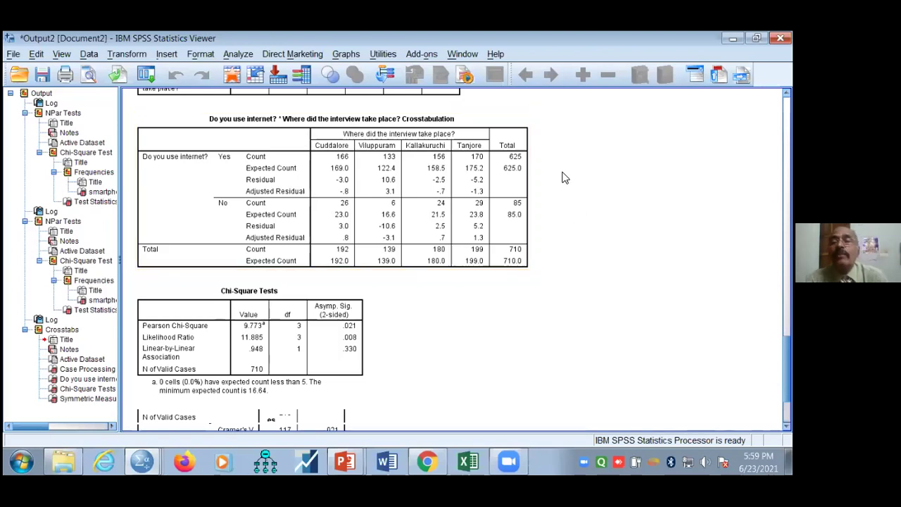
left_click(321, 154)
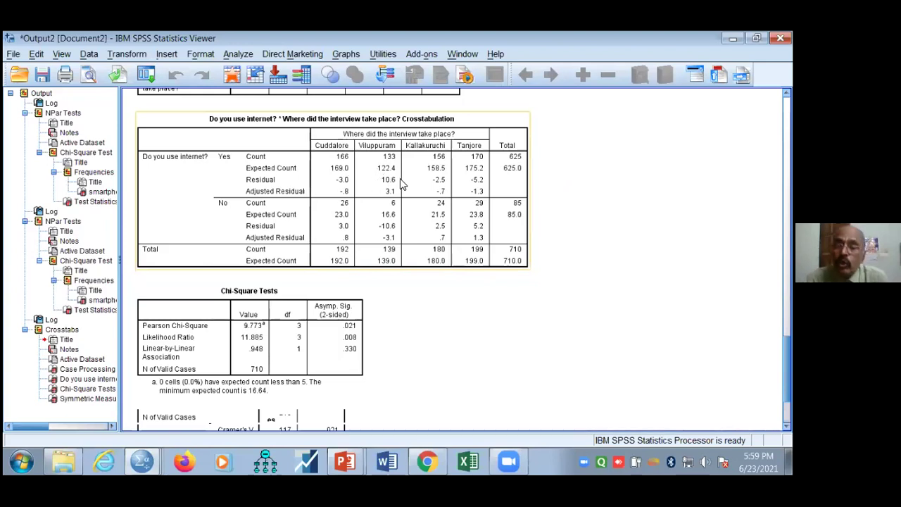
left_click(553, 170)
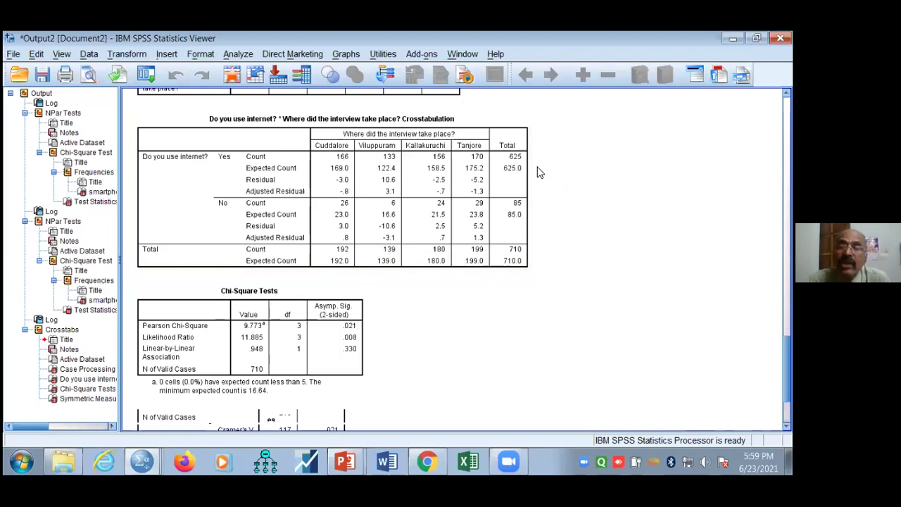
left_click(355, 217)
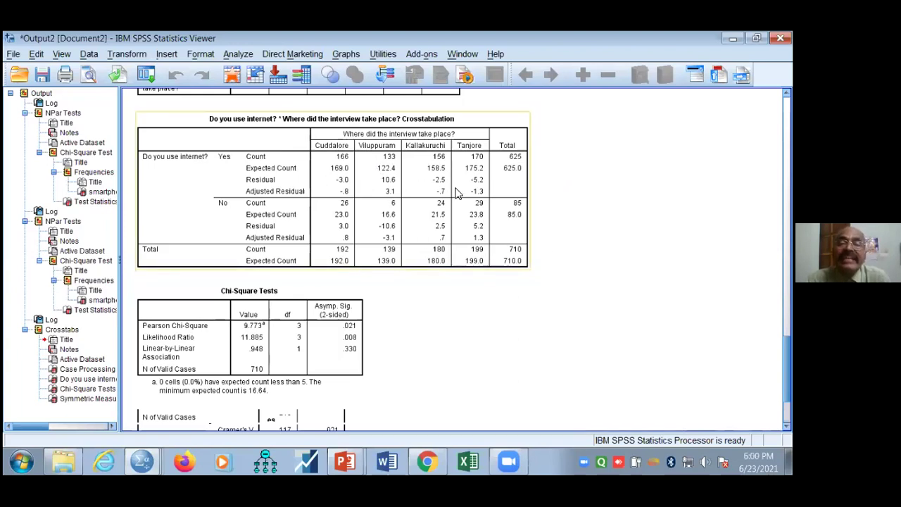
left_click(573, 134)
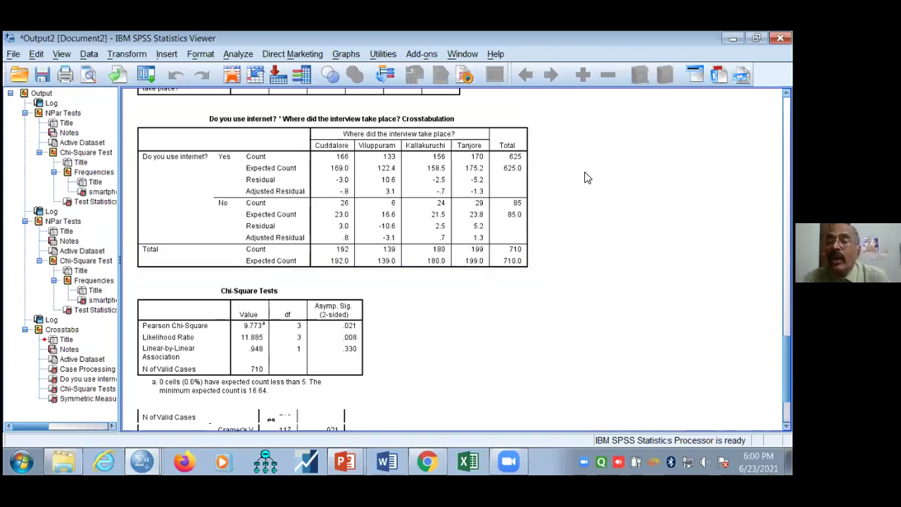
left_click(505, 172)
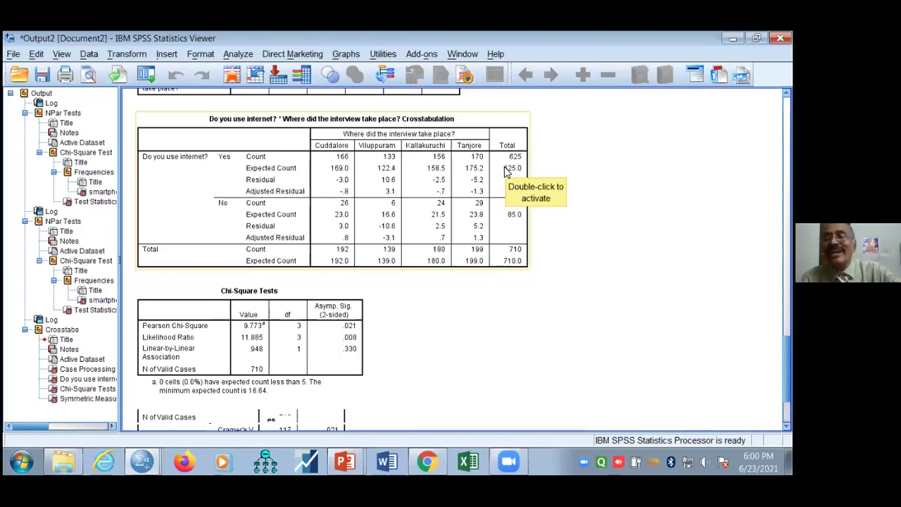
left_click(350, 331)
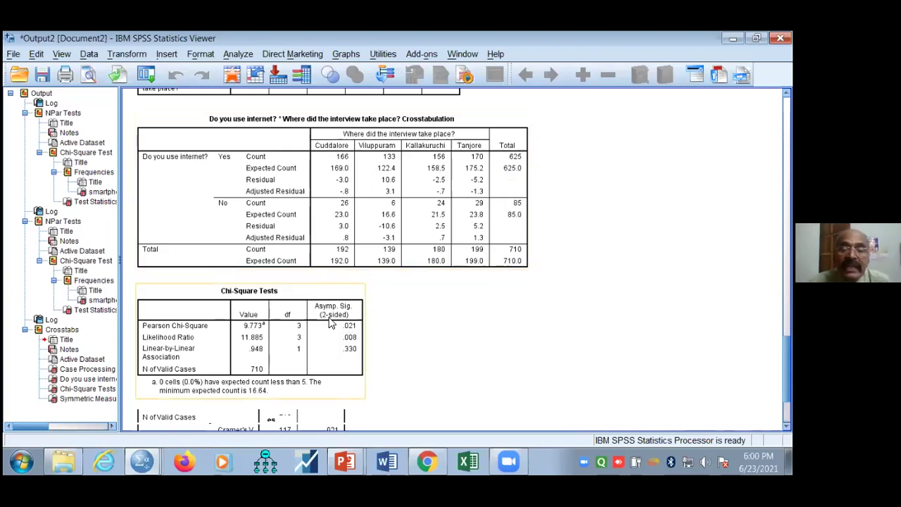
left_click(369, 333)
left_click(386, 246)
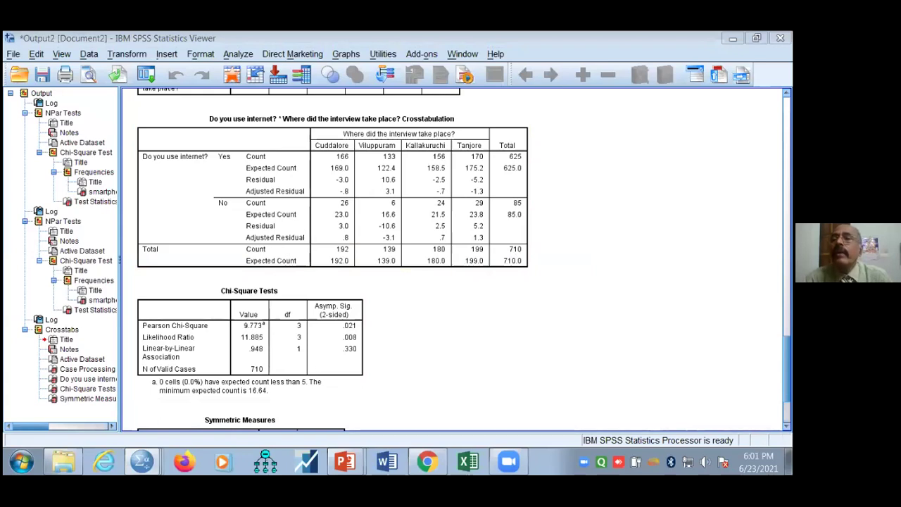
- Clear the desktop by minimizing the SPSS output and data windows and closing the chi square test of association data folder
key("alt+Tab")
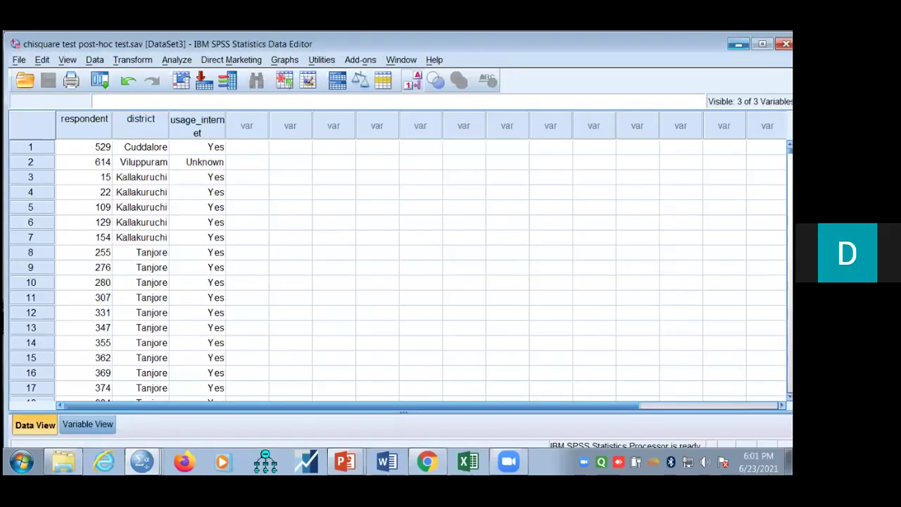
left_click(739, 43)
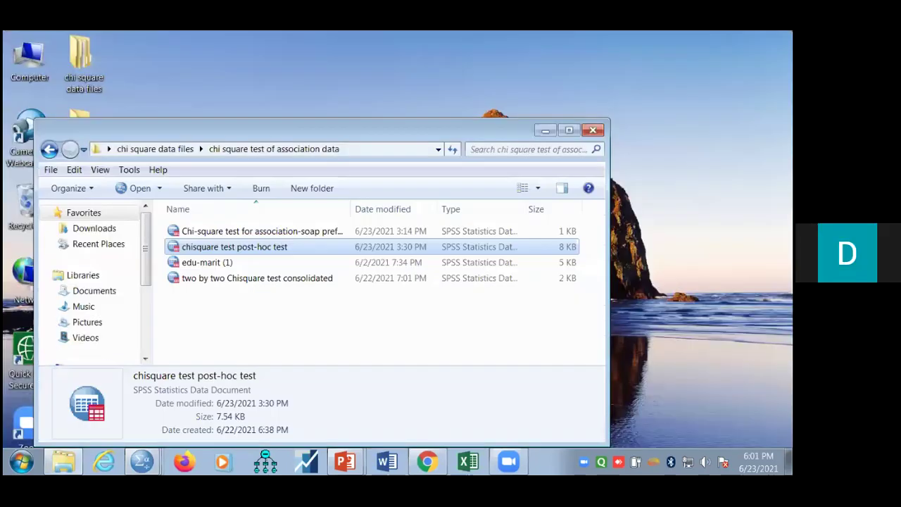
left_click(593, 131)
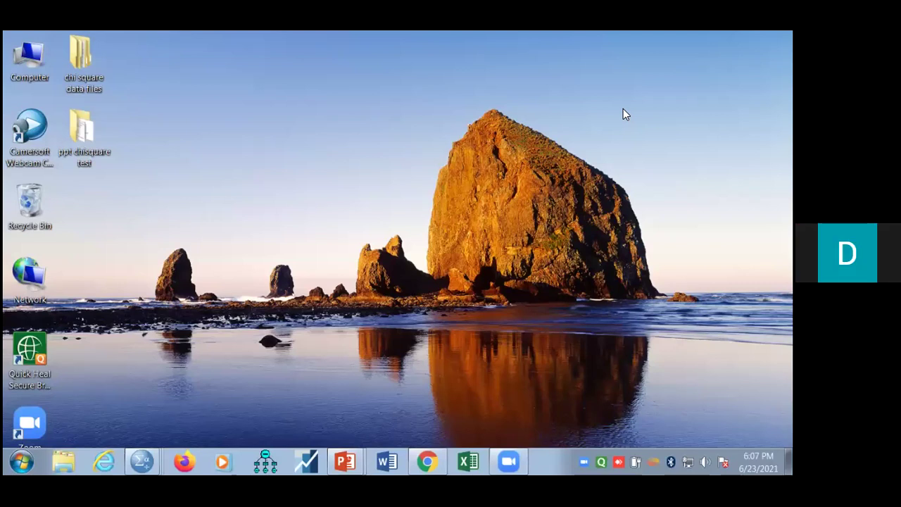
key("shift+F10")
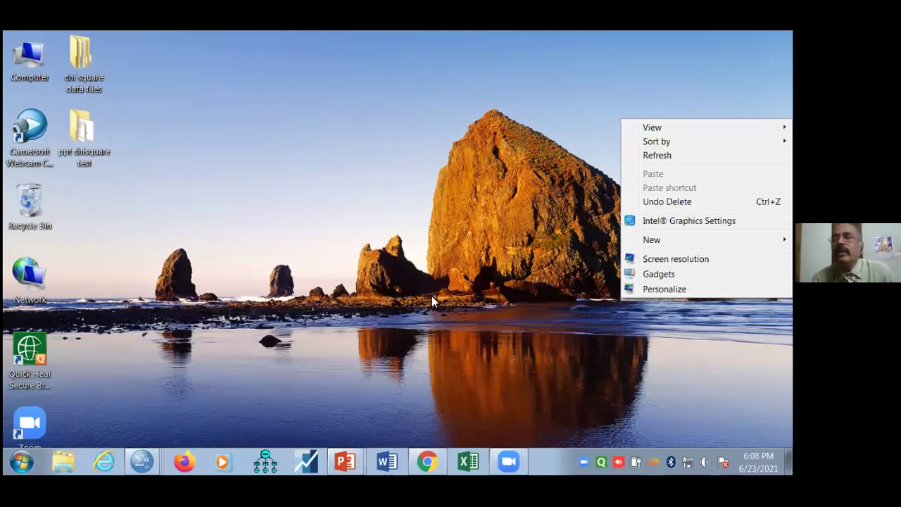
key("Escape")
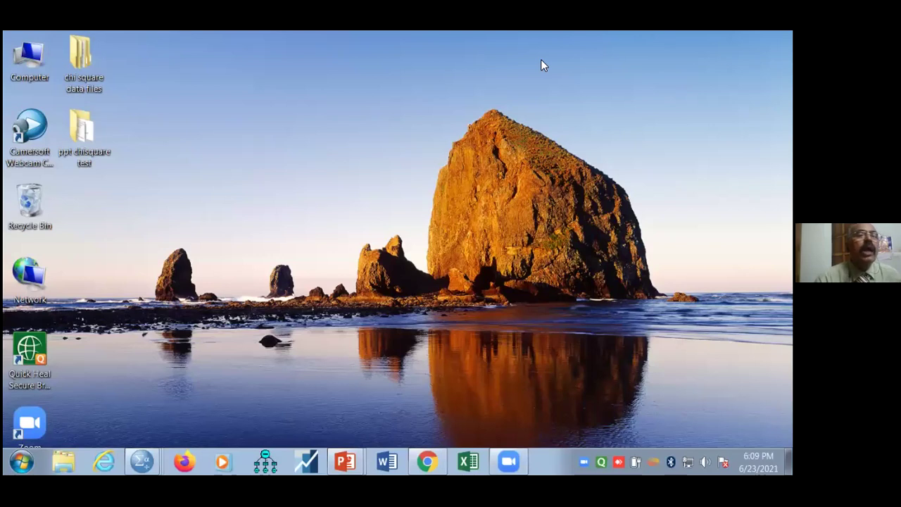
- Try to open the chisquare test post-hoc test data file from the chi square test of association data folder
key("Return")
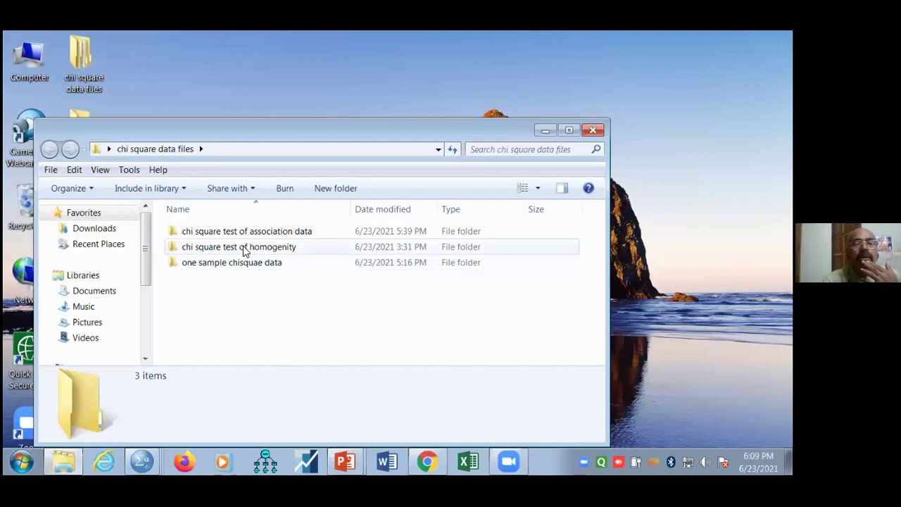
double_click(288, 233)
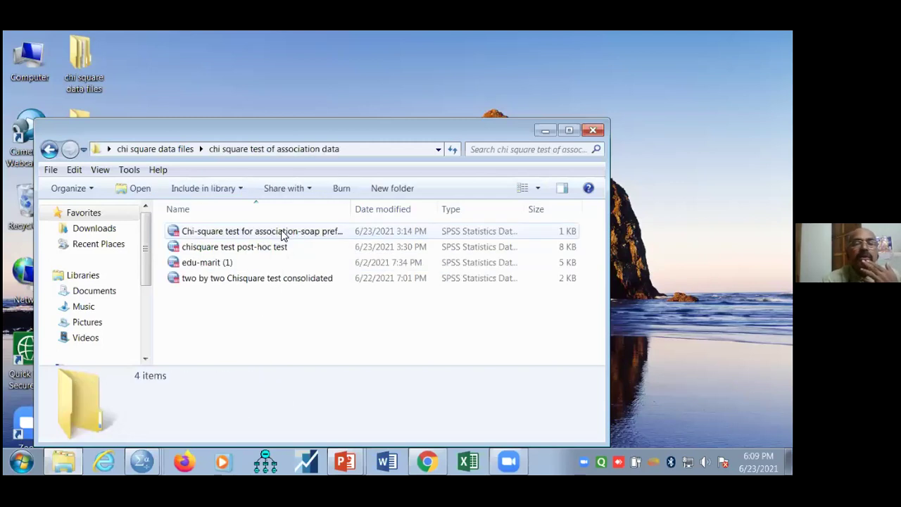
left_click(248, 251)
double_click(247, 248)
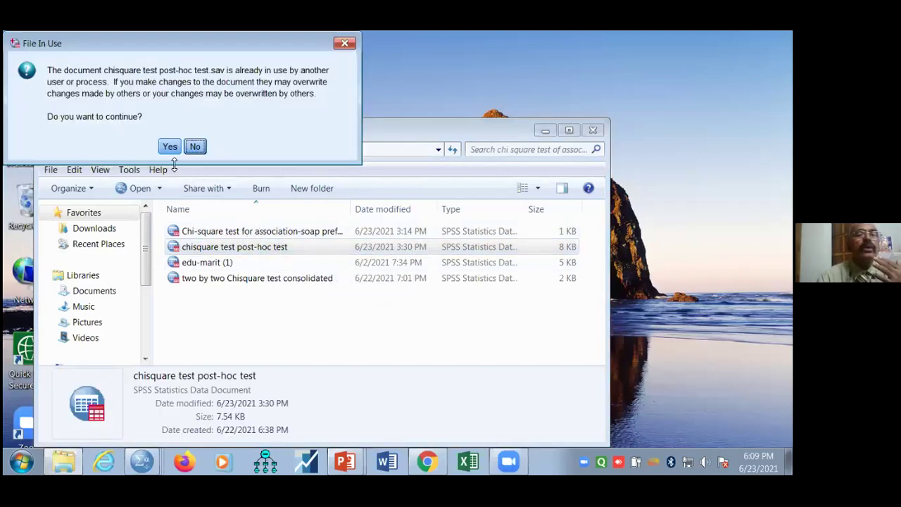
left_click(195, 147)
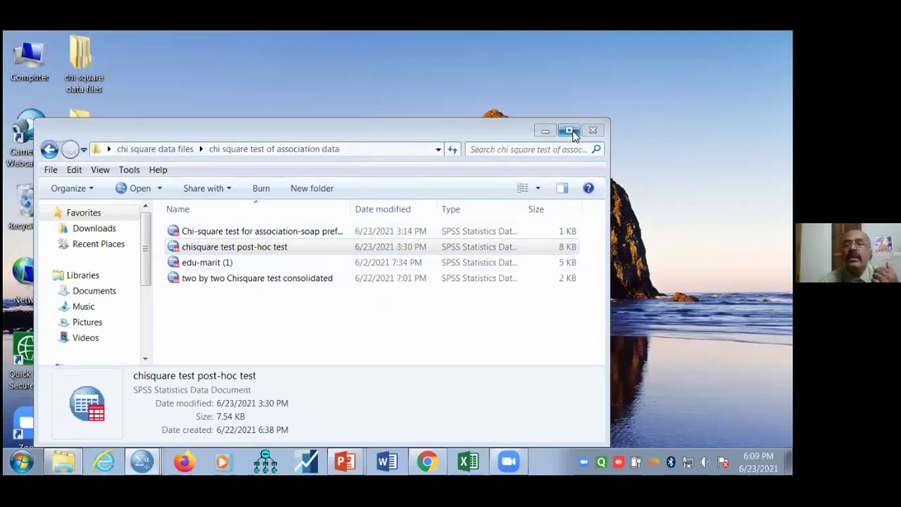
left_click(544, 131)
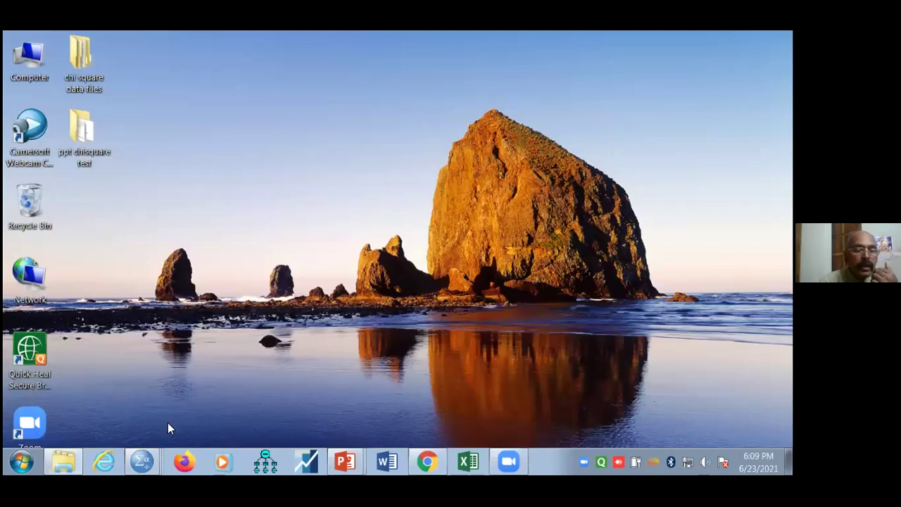
- Bring the already open chisquare test post-hoc test data set to the front
mouse_move(141, 461)
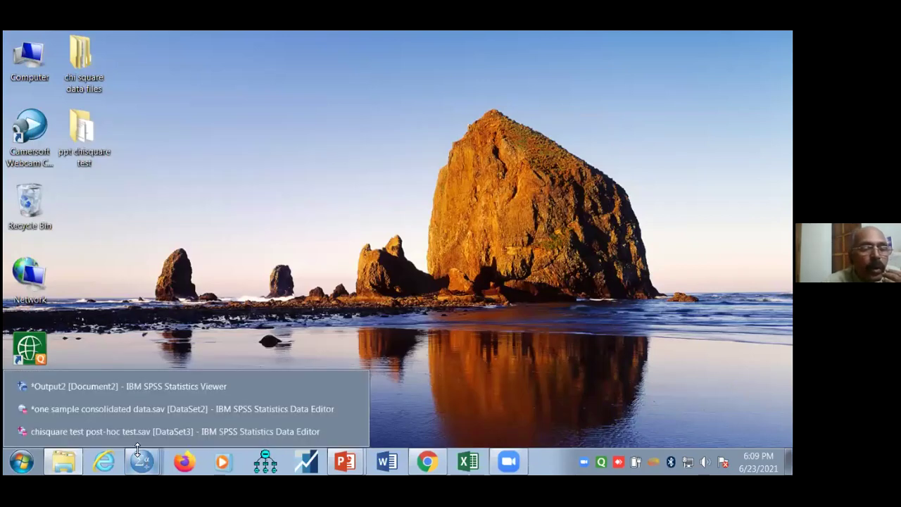
left_click(139, 461)
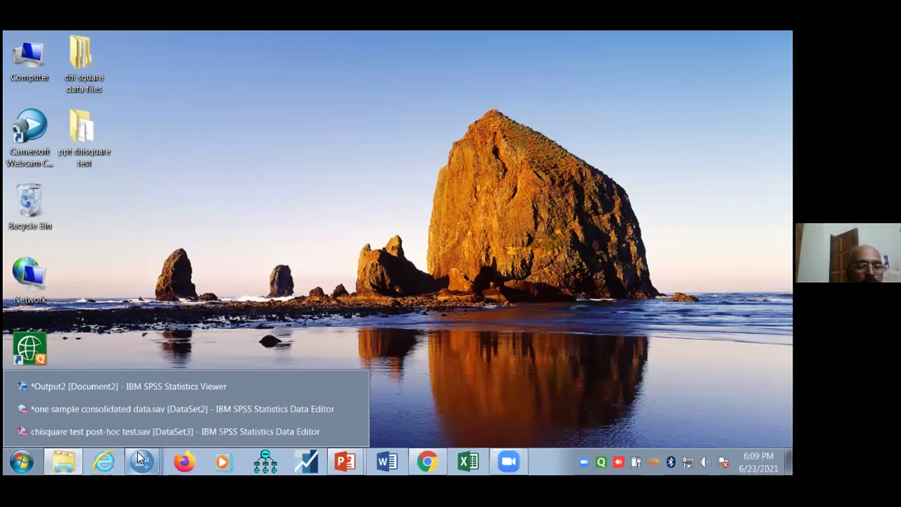
left_click(155, 430)
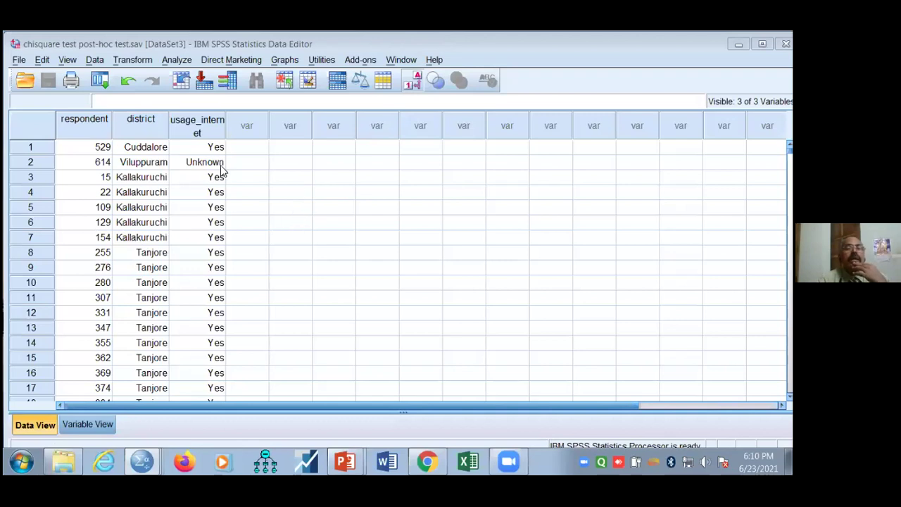
left_click(133, 66)
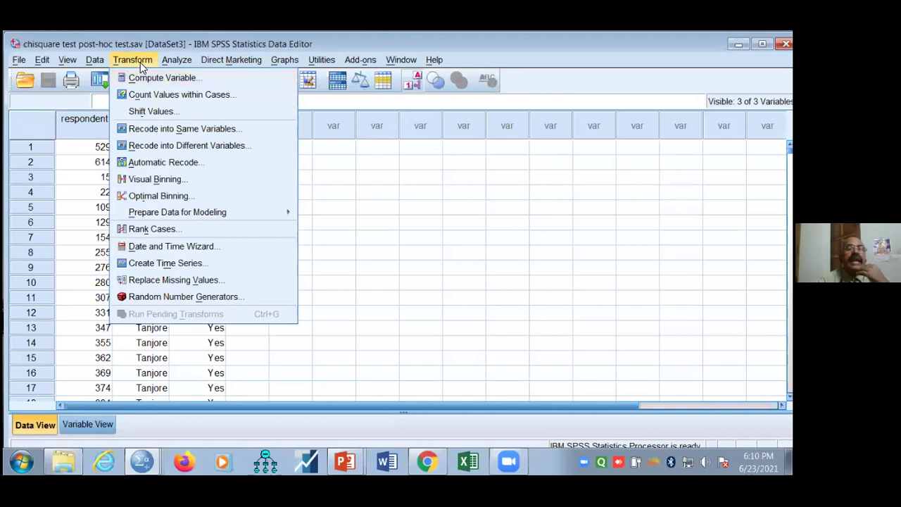
left_click(152, 80)
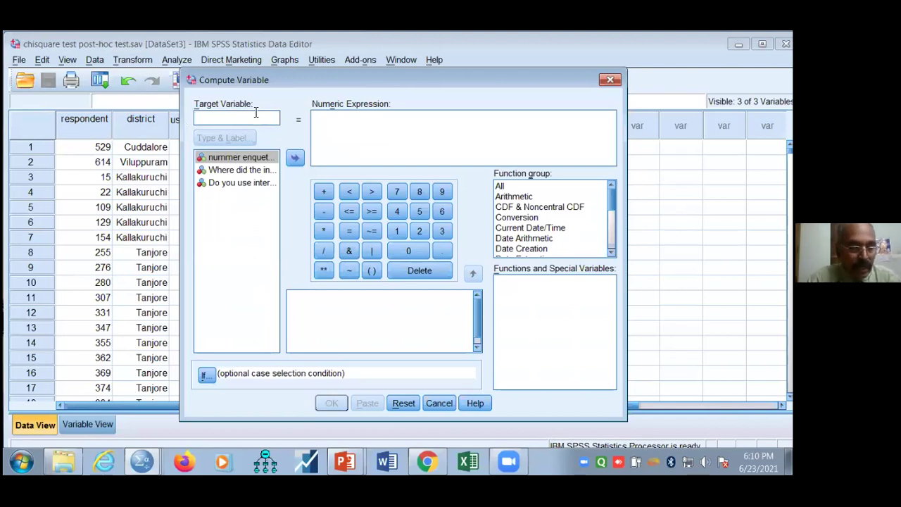
type("z_sc")
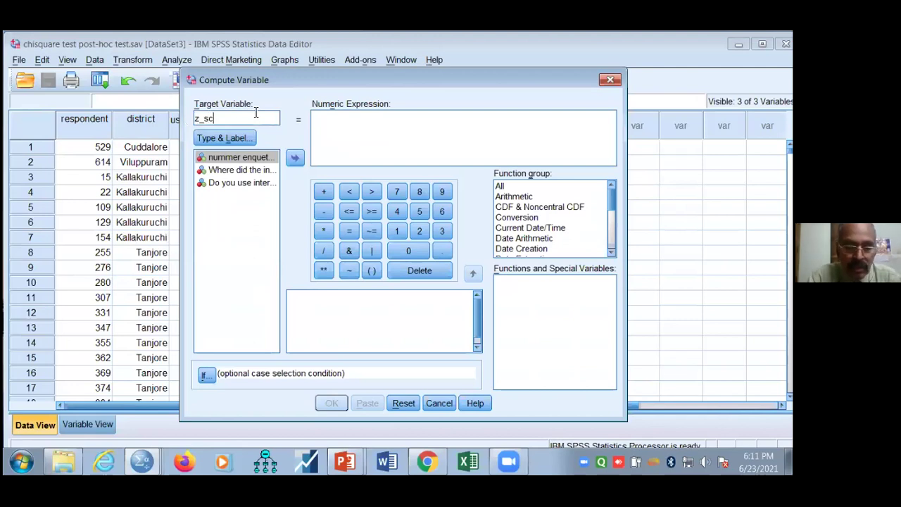
type("ores")
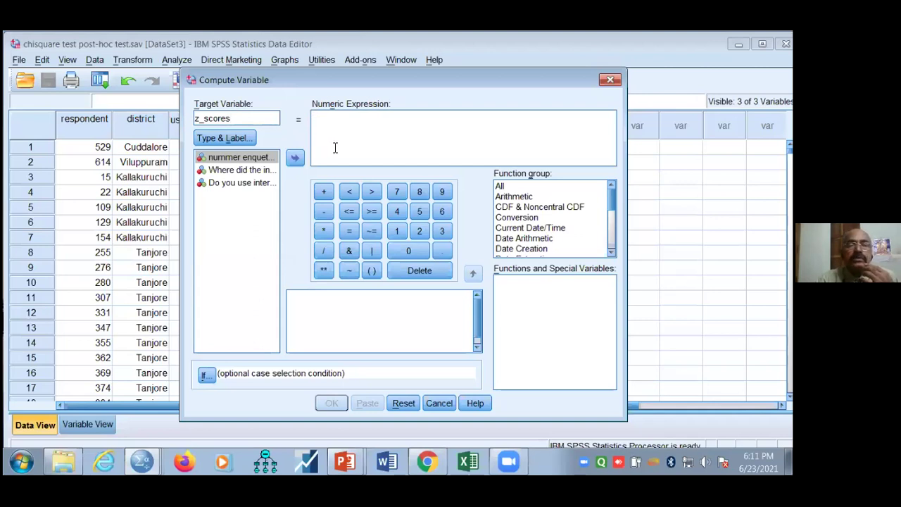
left_click(610, 80)
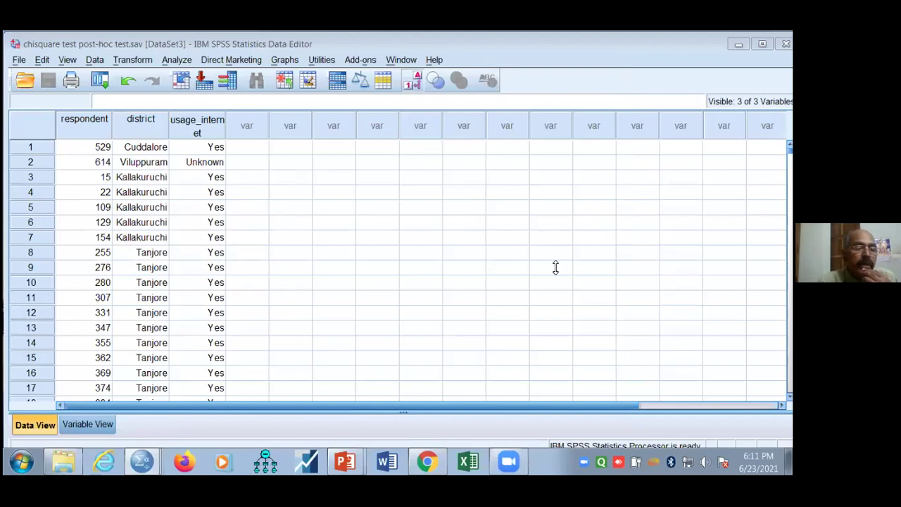
- Define a fourth variable named z_scores in the variable list, keeping the default numeric type
left_click(87, 424)
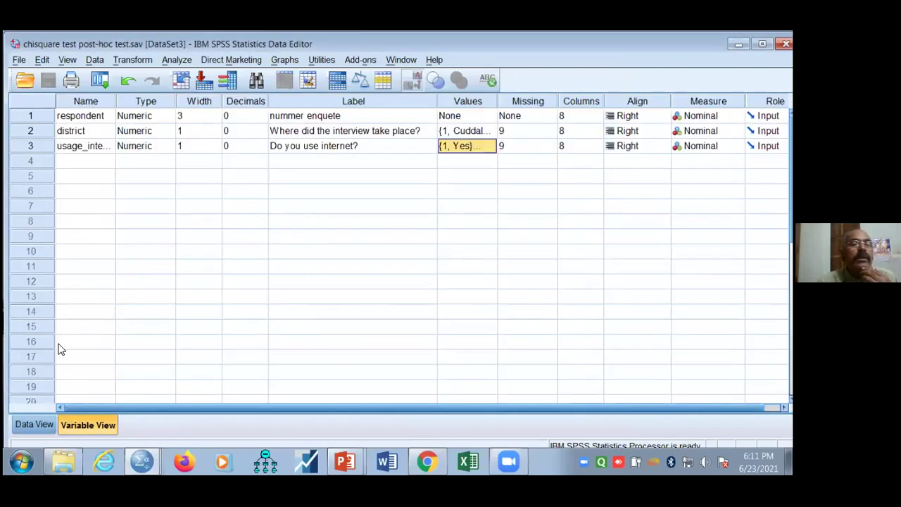
left_click(68, 163)
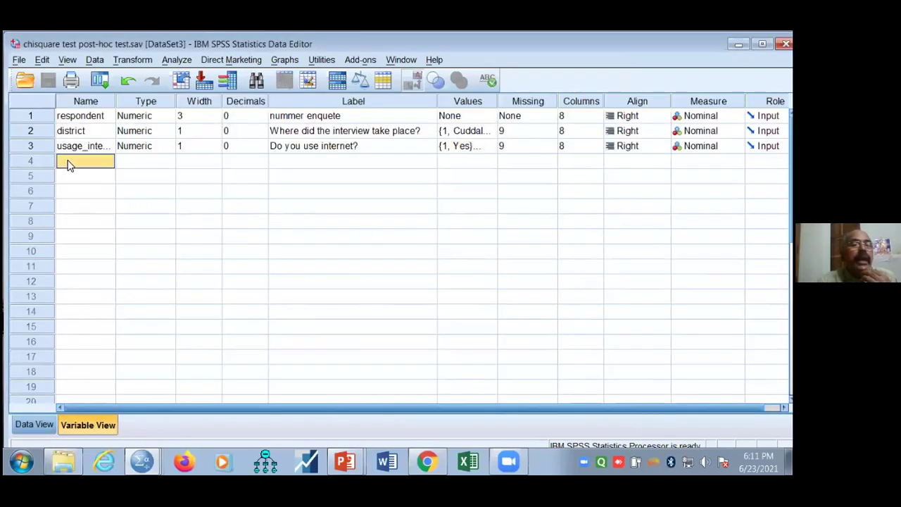
type("z")
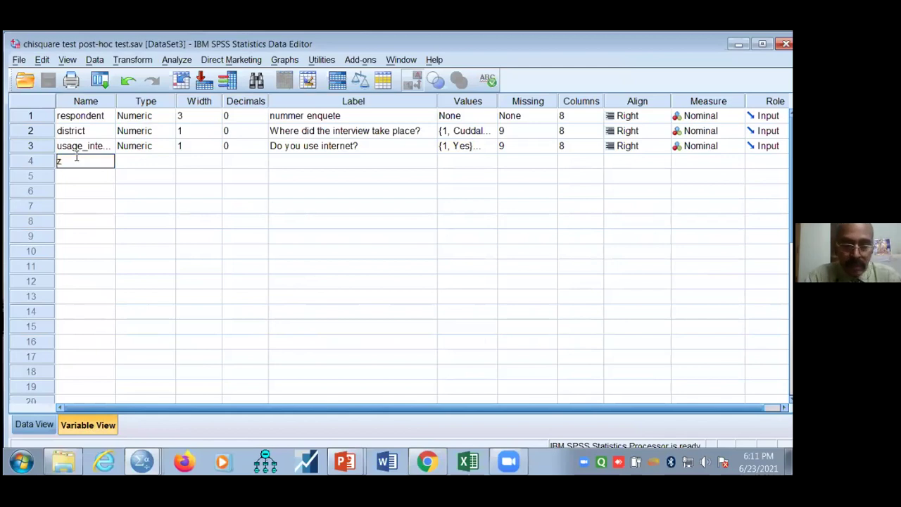
type("_scores")
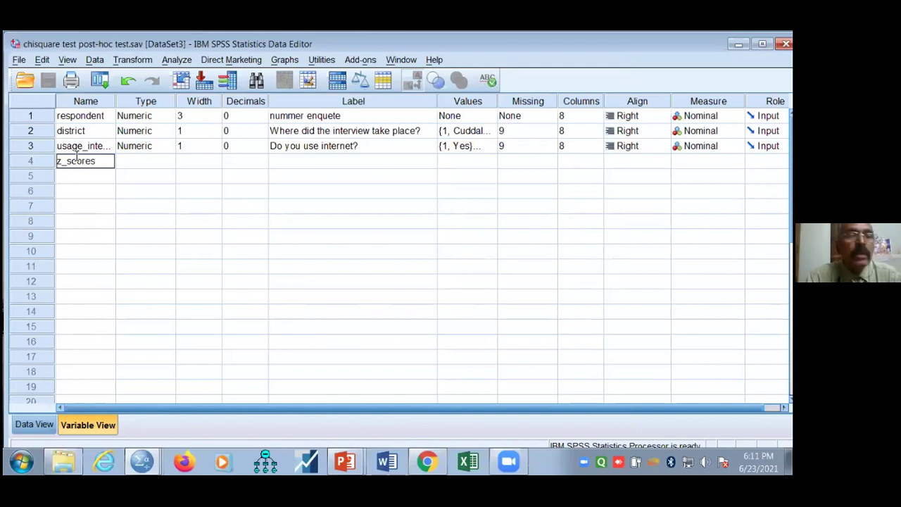
left_click(145, 165)
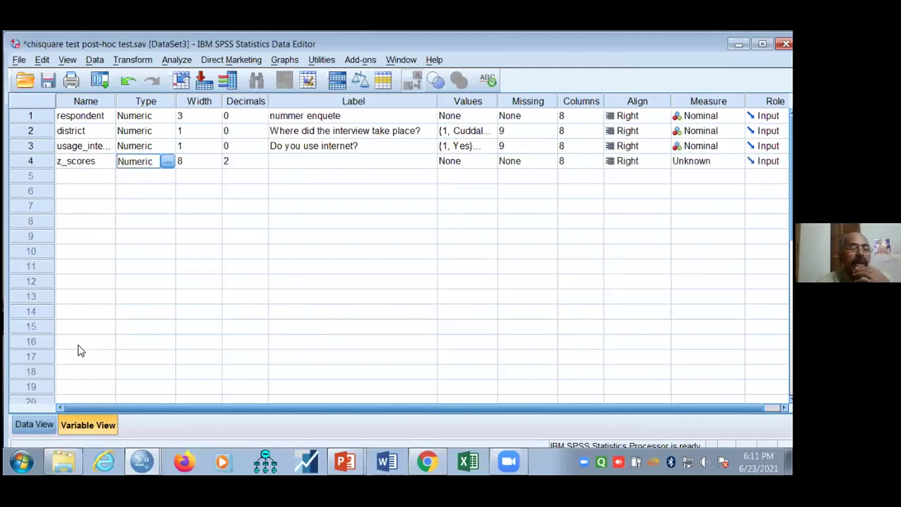
- Enter the z_scores values -.80, 3.10 and -.70 for cases 1 to 3 in the data sheet
left_click(33, 425)
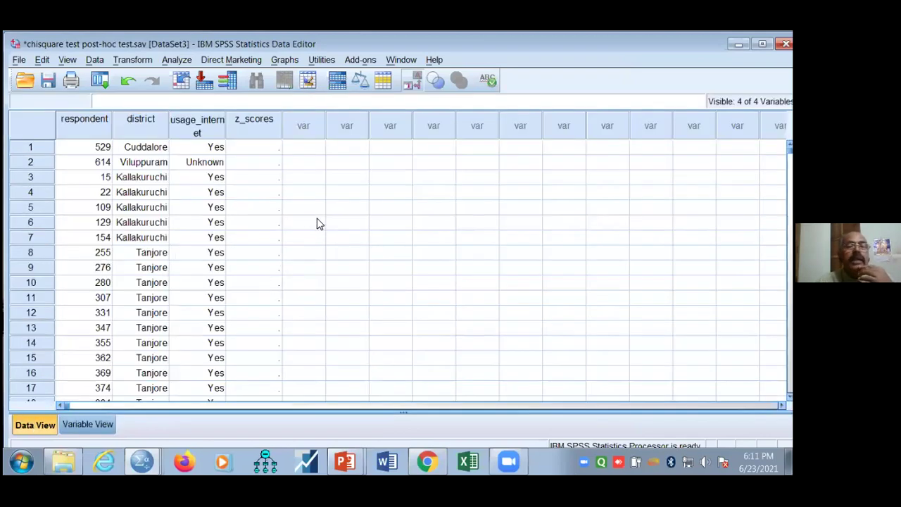
left_click(268, 150)
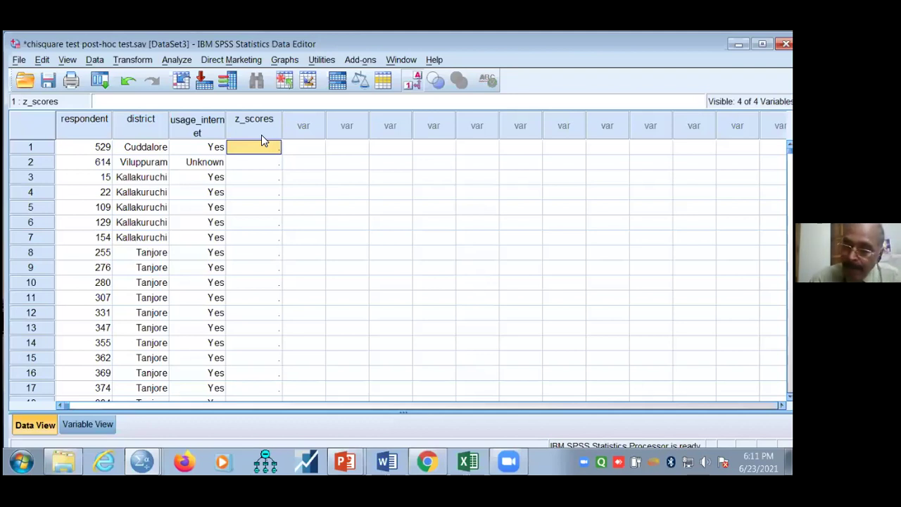
type("-")
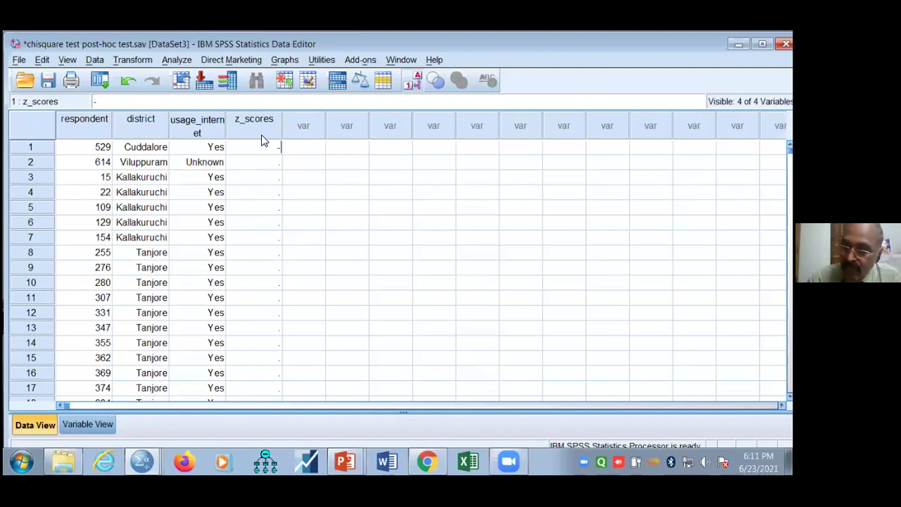
type(".80")
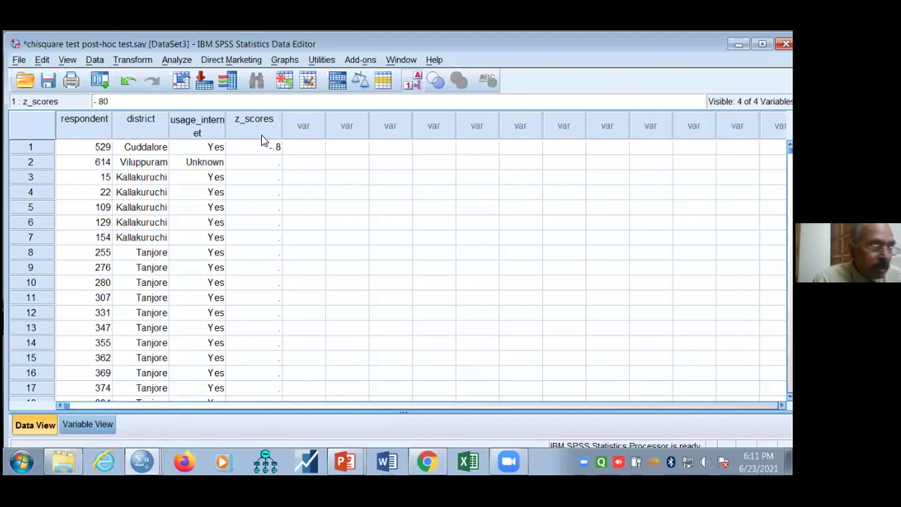
key("Return")
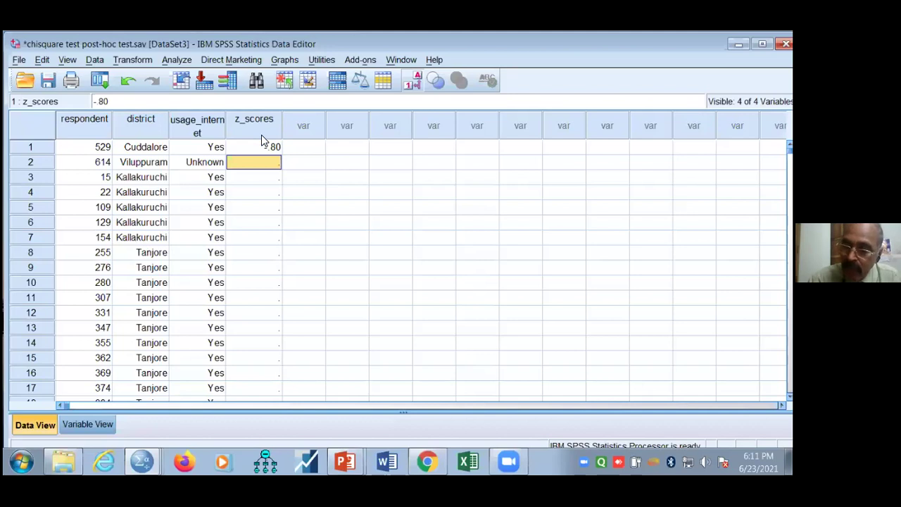
type("3.")
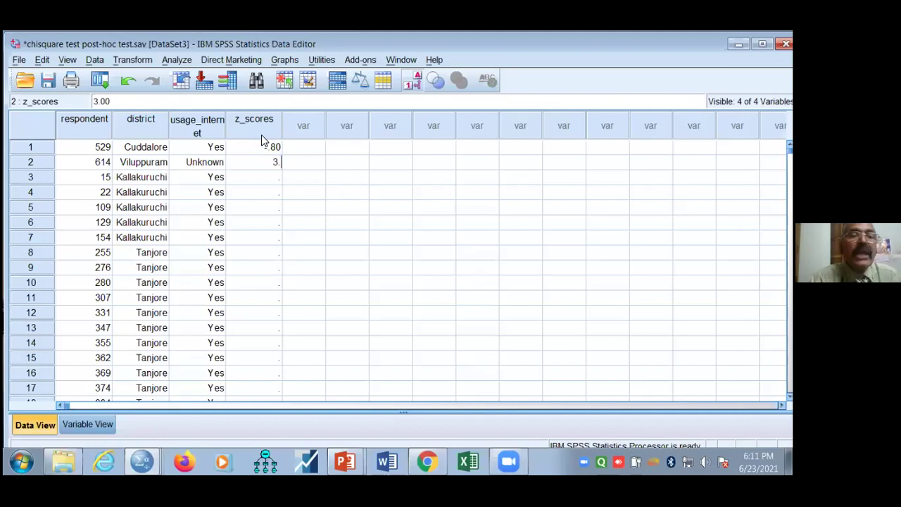
type("1")
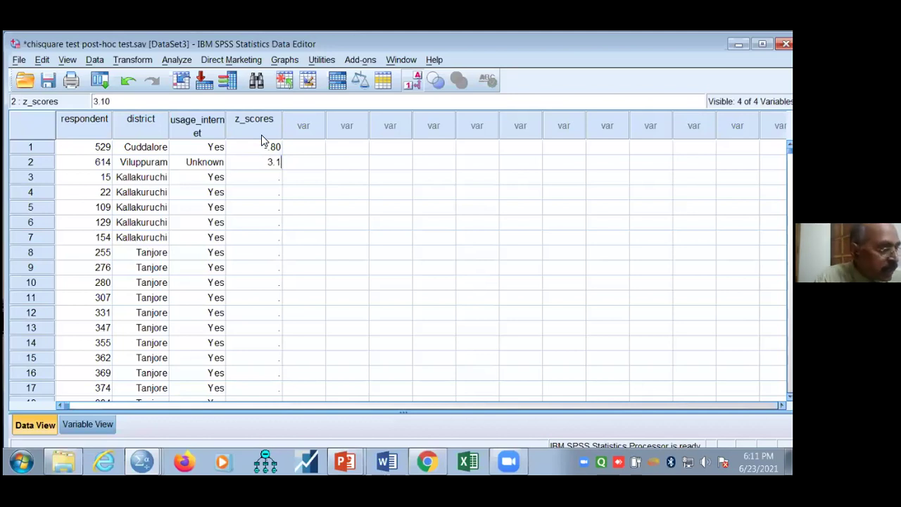
key("Return")
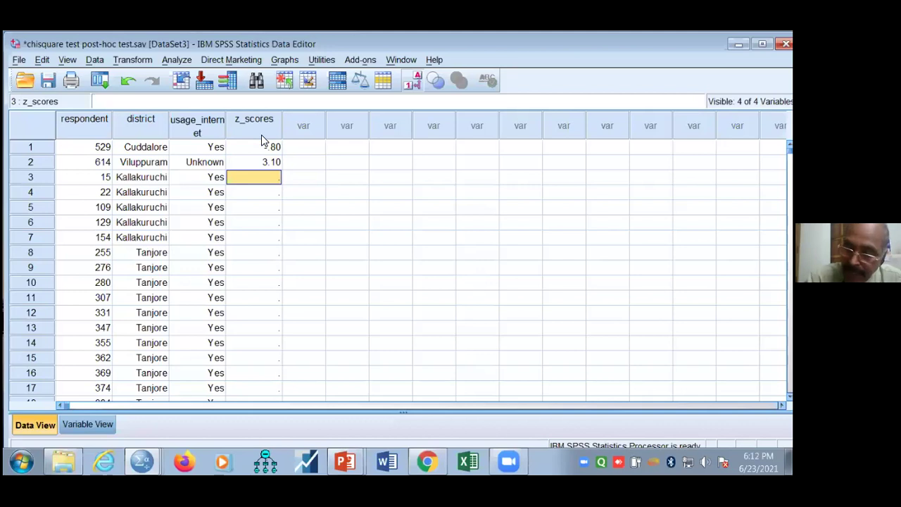
type("-")
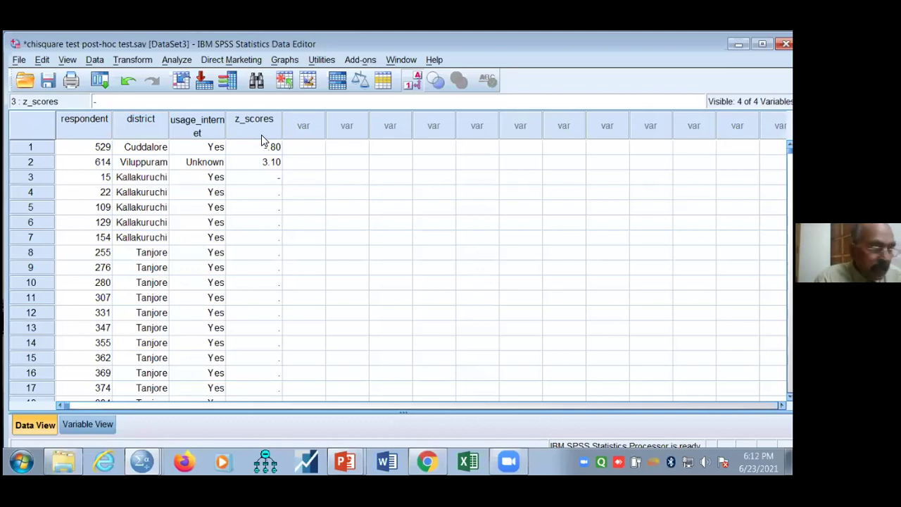
type(".7")
key("Return")
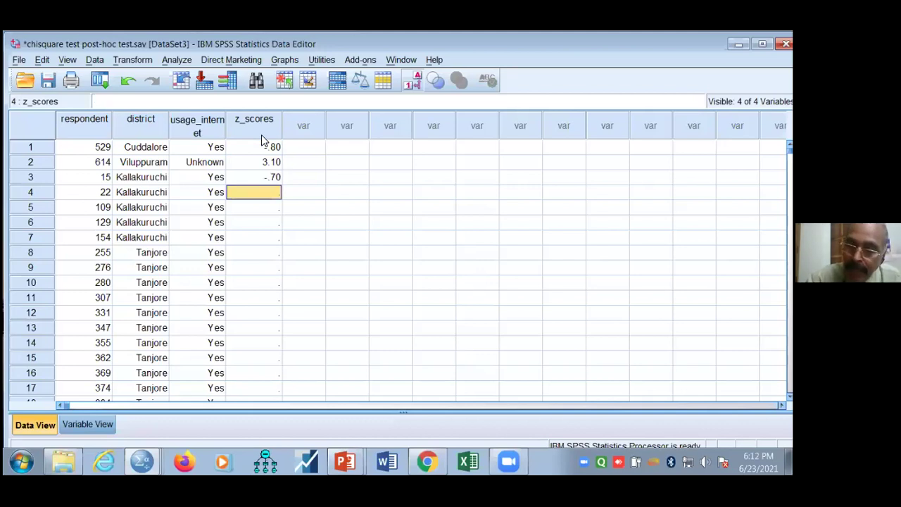
- Enter the z_scores values -1.30, .80, -3.10, .70 and 1.30 for cases 4 to 8 in the data sheet
type("-")
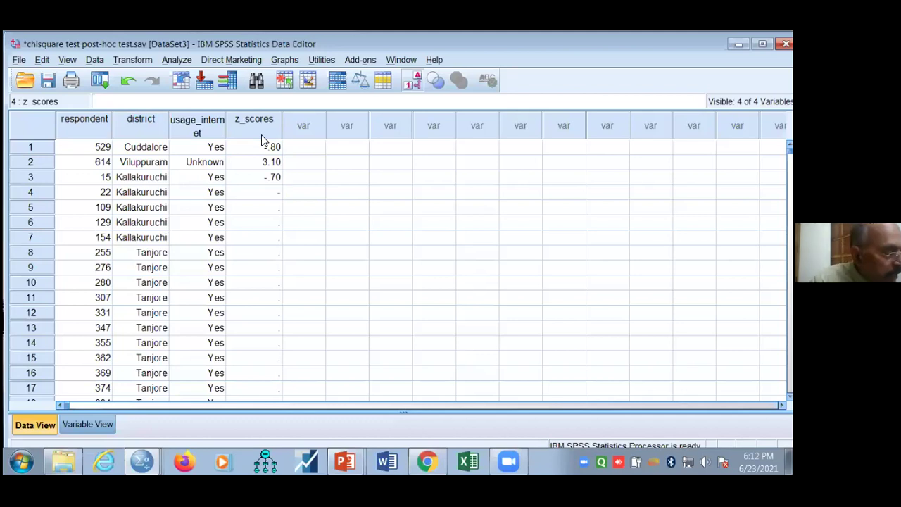
type("1.3")
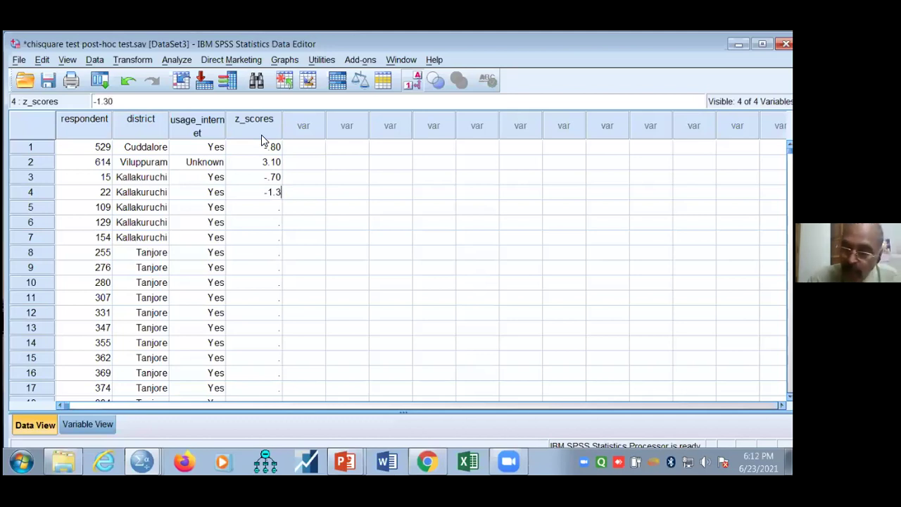
key("Return")
type(".8")
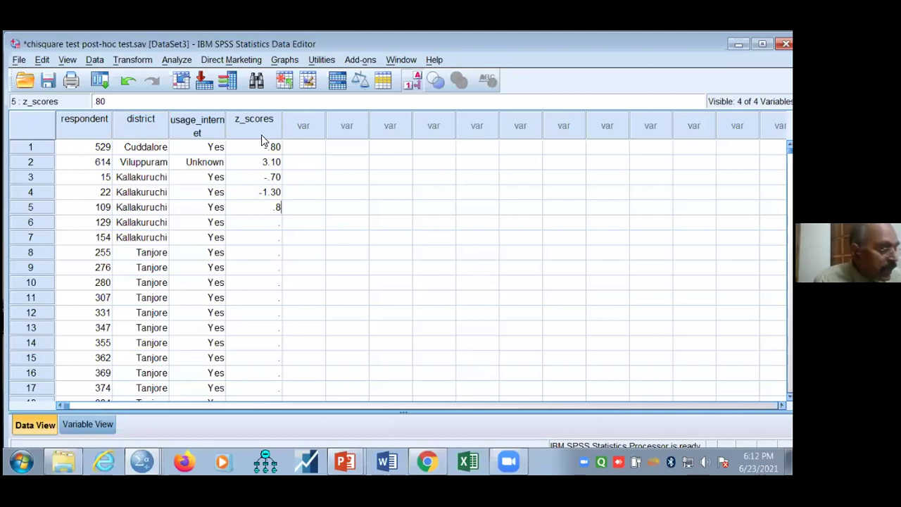
key("Return")
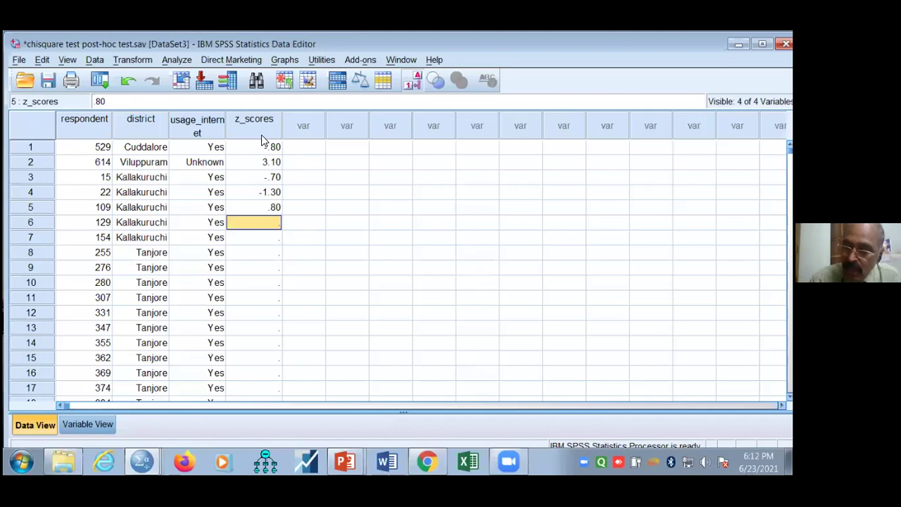
type("-")
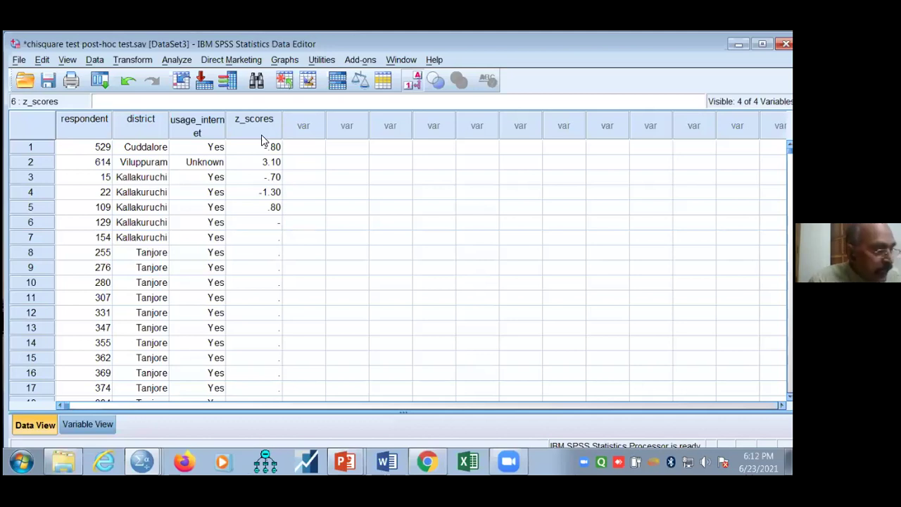
type("3.1")
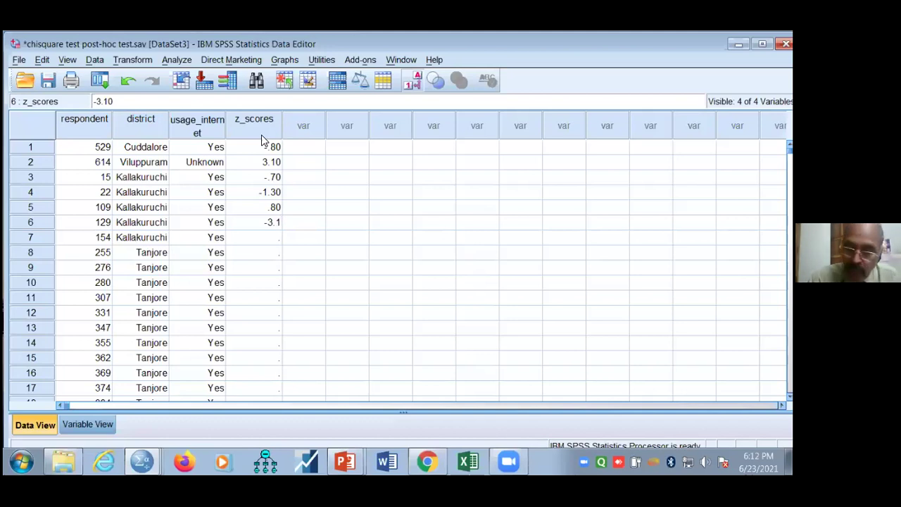
key("Return")
type(".7")
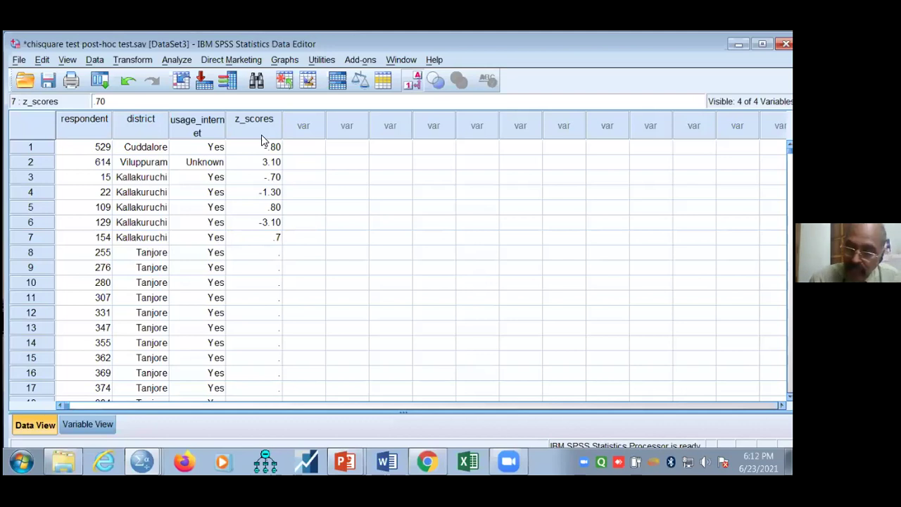
key("Return")
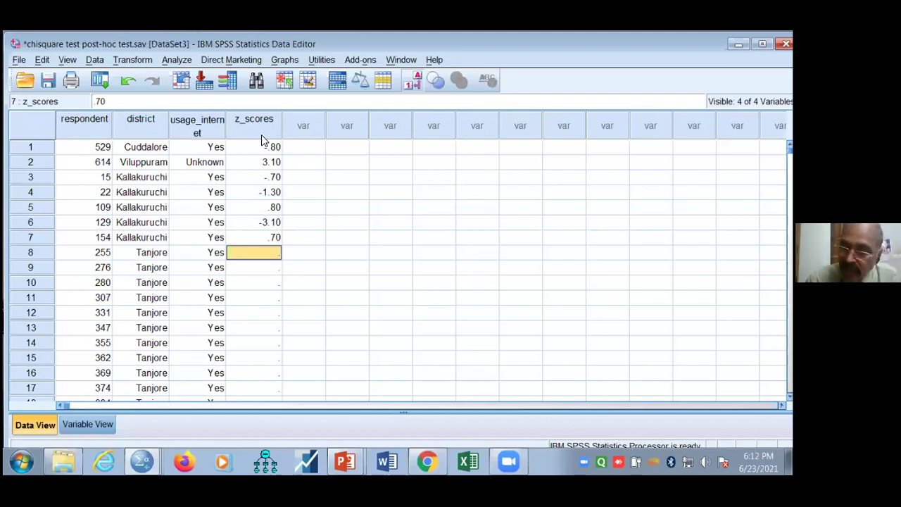
type("1.3")
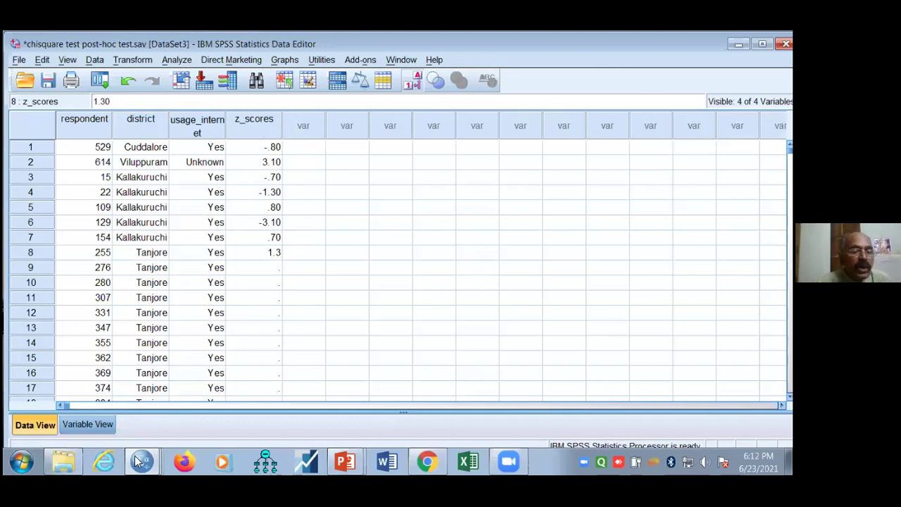
- Check the adjusted residuals in the crosstabulation output, returning to the chisquare test post-hoc test data set
mouse_move(136, 452)
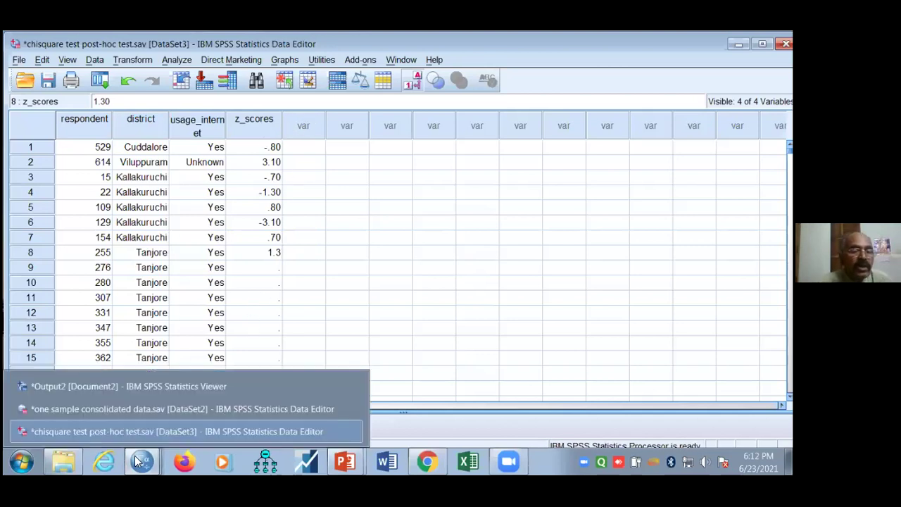
left_click(152, 386)
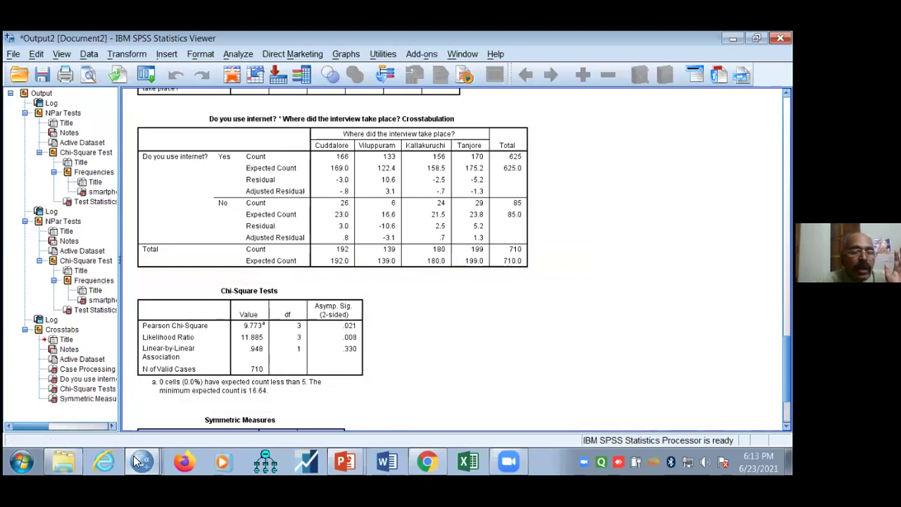
mouse_move(138, 462)
left_click(144, 433)
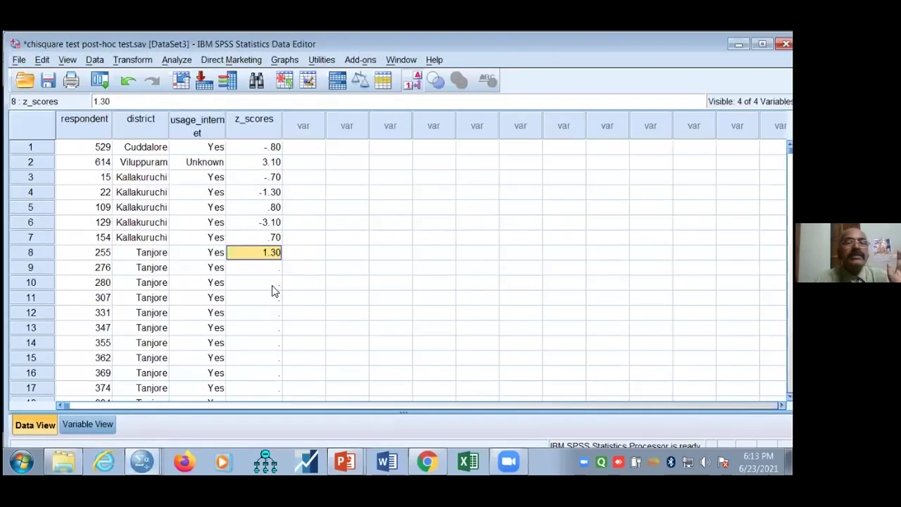
left_click(326, 225)
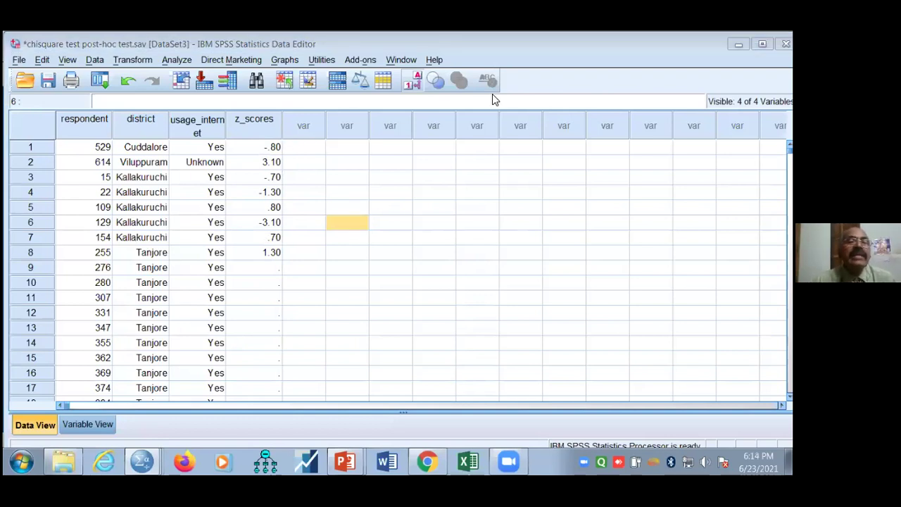
- Try to compute a target variable named "chi_square value" with the numeric expression z_scores * z_scores
left_click(133, 61)
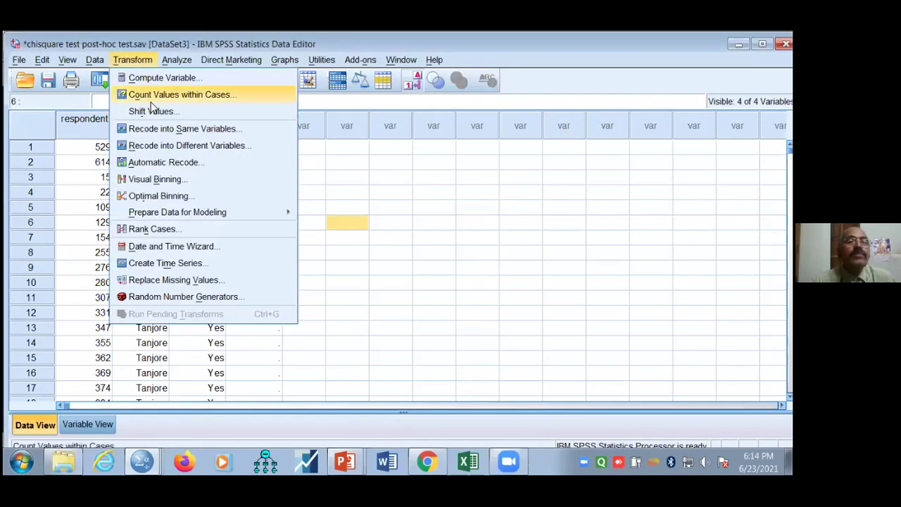
left_click(162, 79)
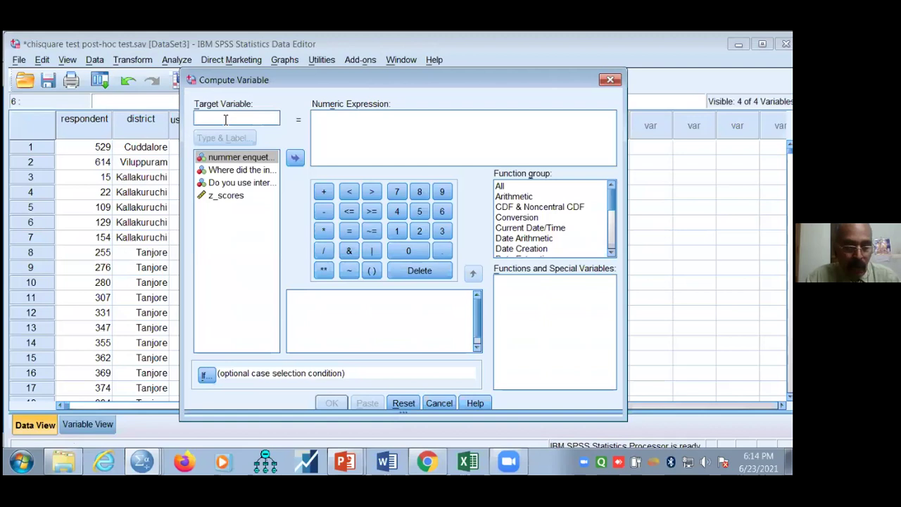
type("chi")
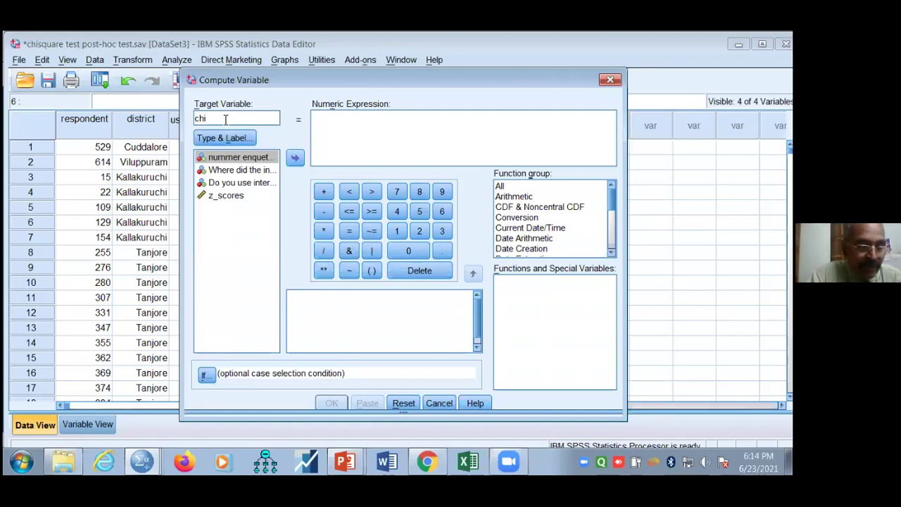
type("_s")
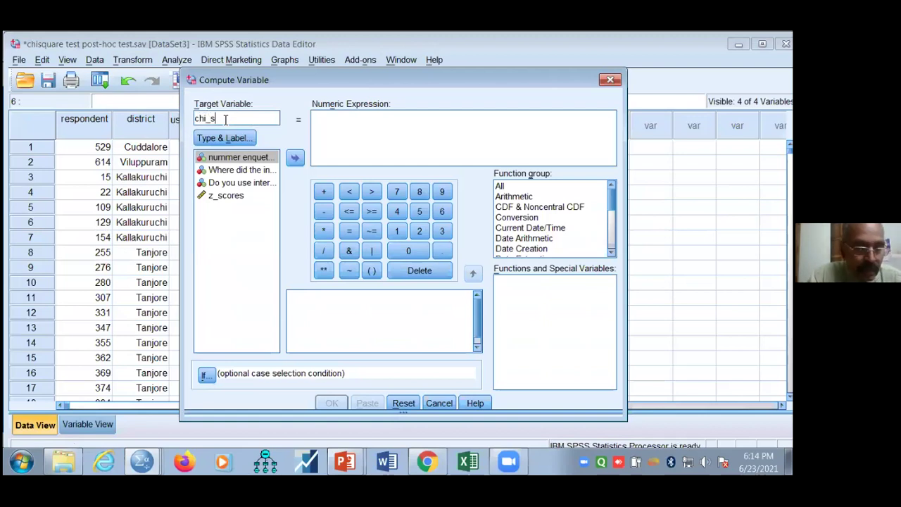
type("quare")
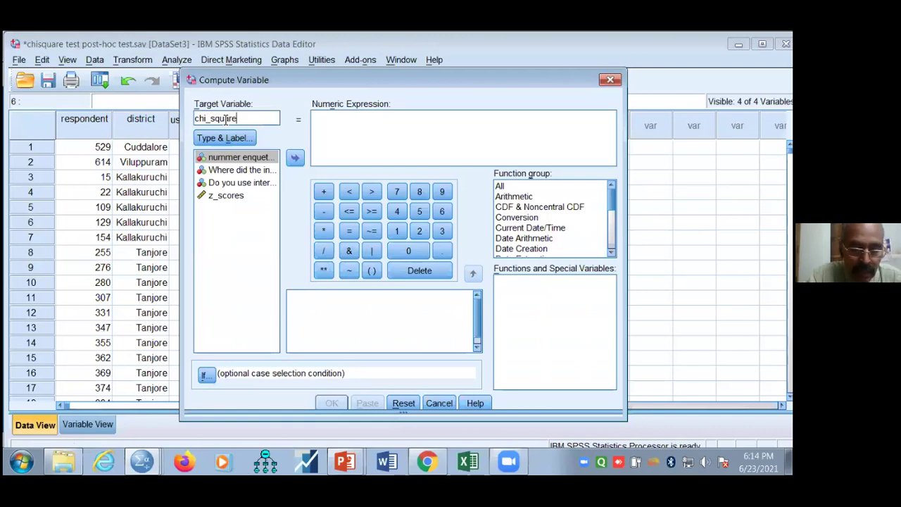
type(" value")
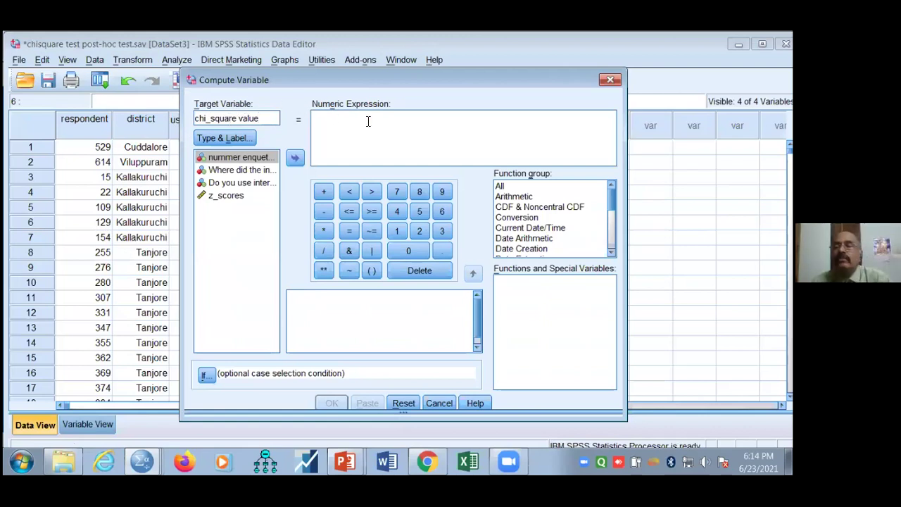
left_click(226, 197)
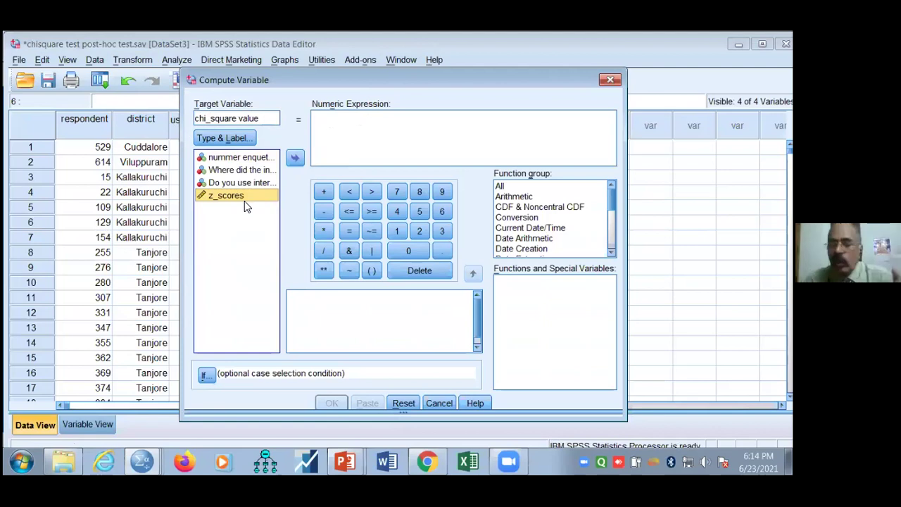
left_click(296, 159)
left_click(324, 232)
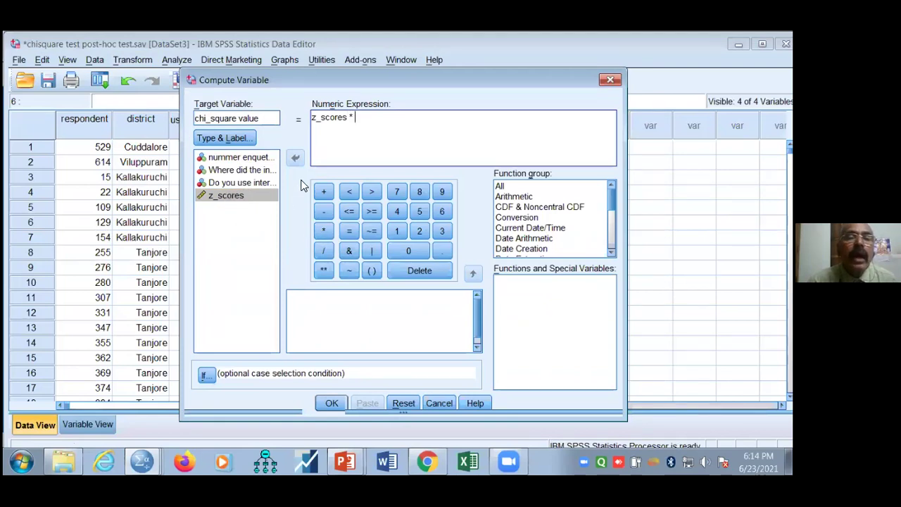
left_click(266, 196)
left_click(296, 159)
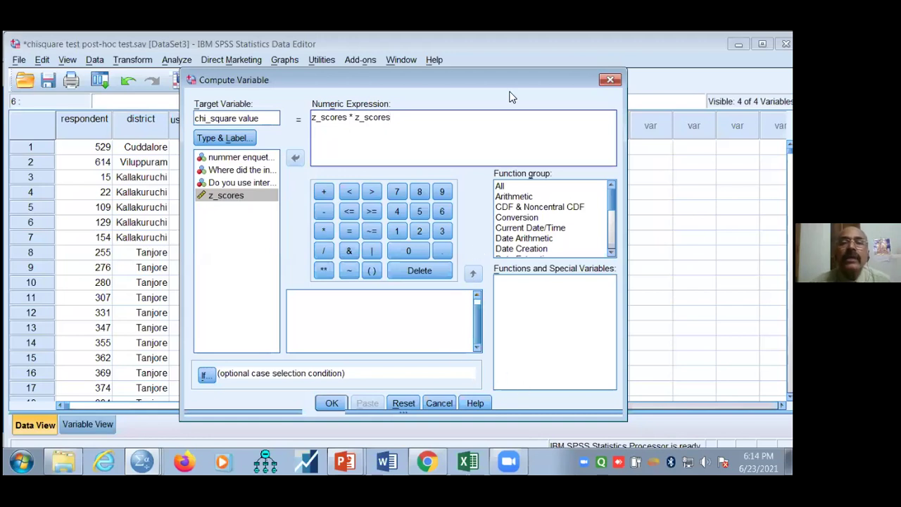
left_click(332, 402)
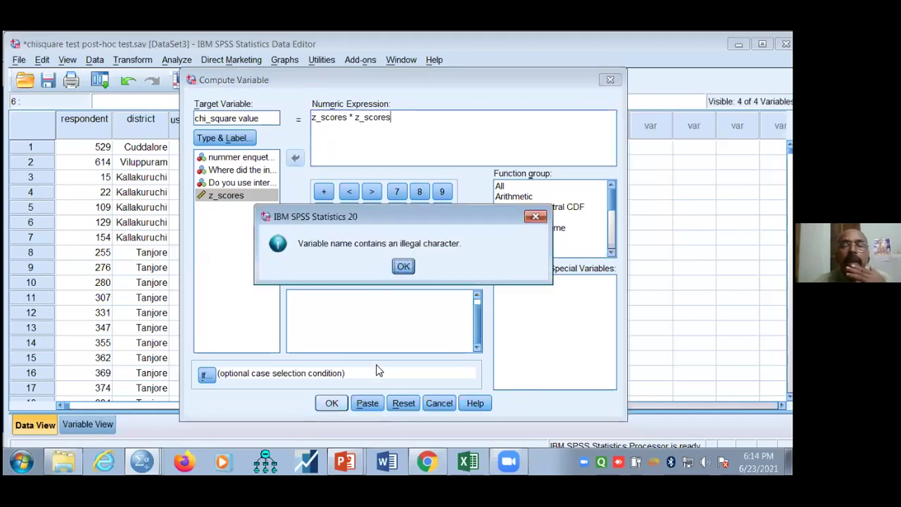
left_click(403, 267)
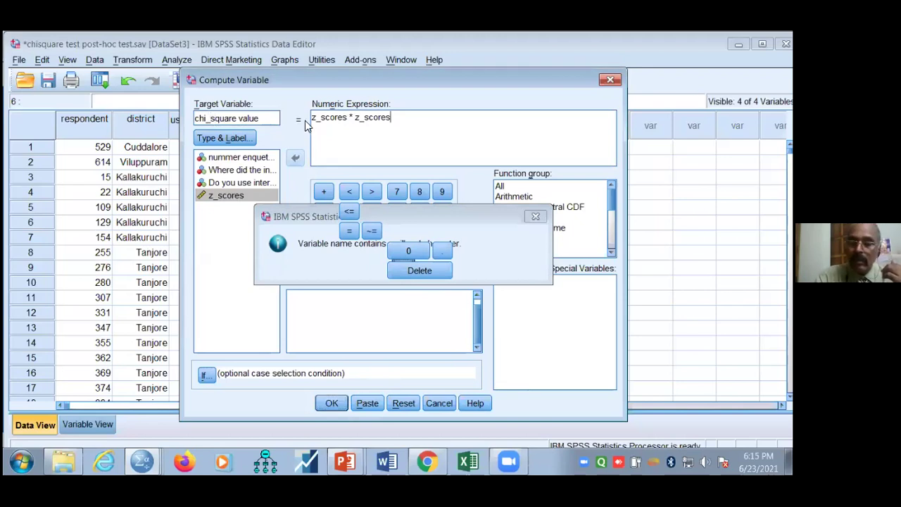
- Try the computation with the target variable renamed "chisquare value", and close the Compute Variable dialog
key("BackSpace")
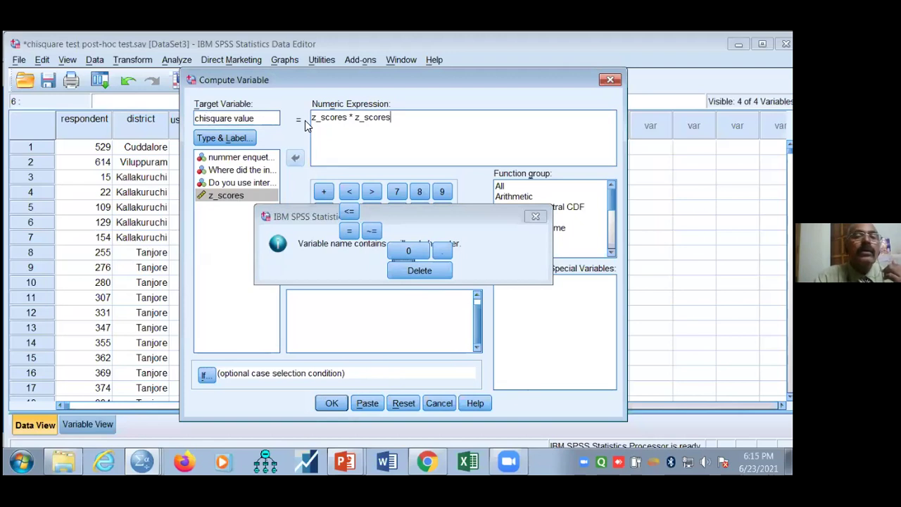
left_click(334, 402)
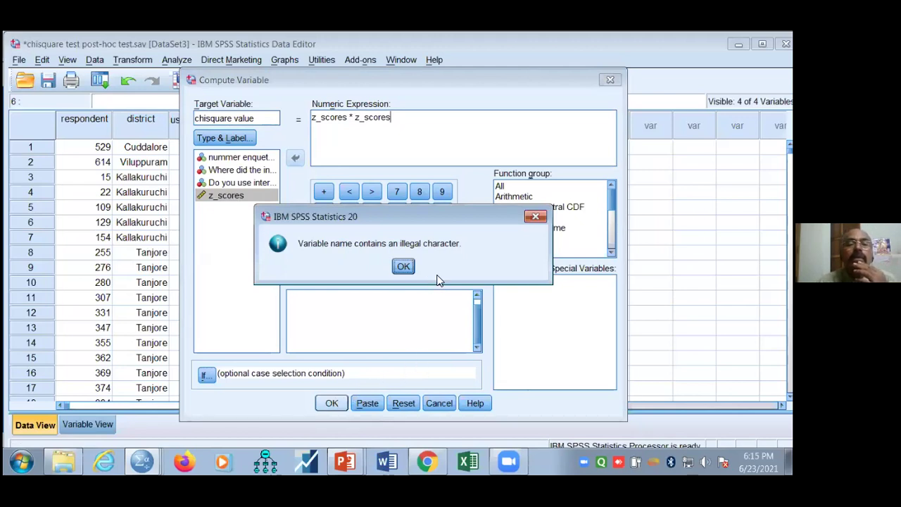
left_click(407, 269)
left_click(611, 81)
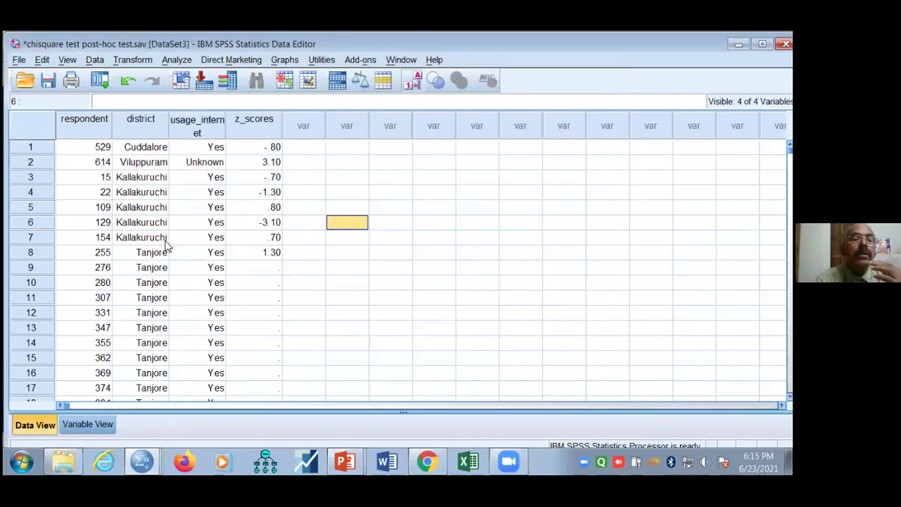
- Rename the z_scores variable to zscores in the variable list and save the data file
left_click(87, 424)
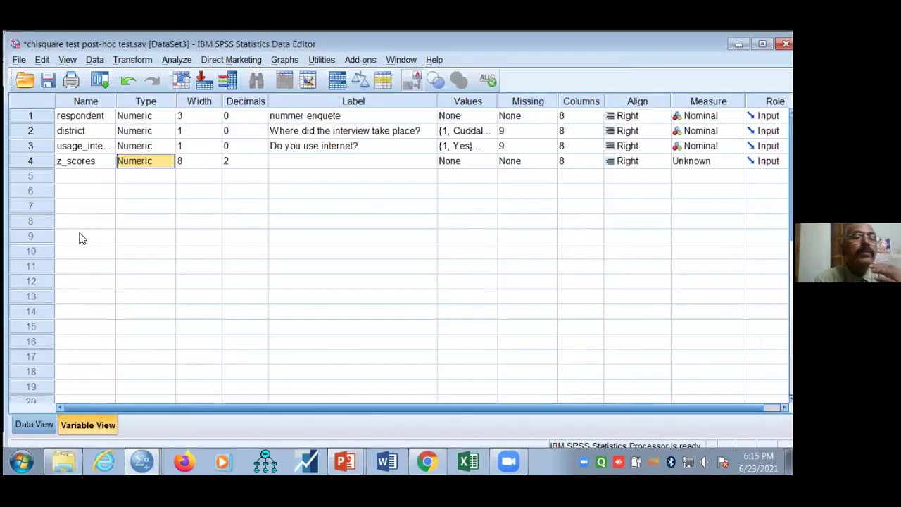
double_click(82, 160)
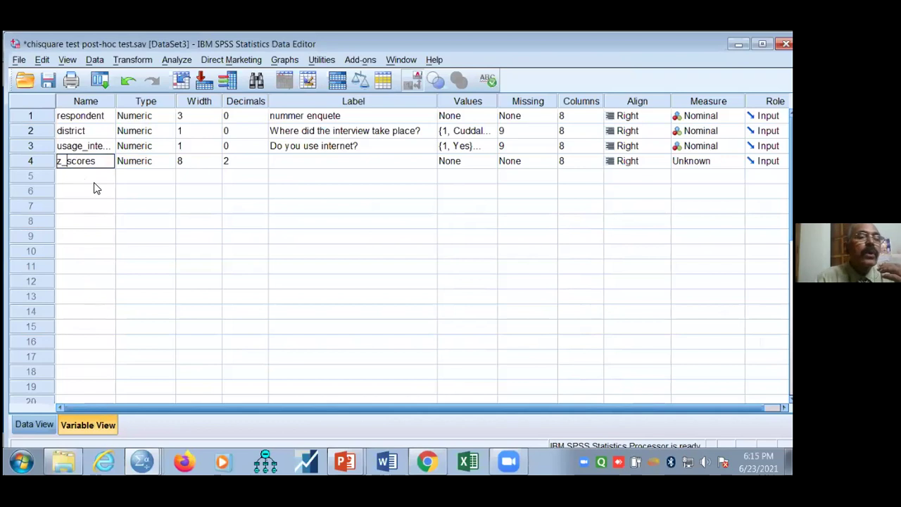
key("BackSpace")
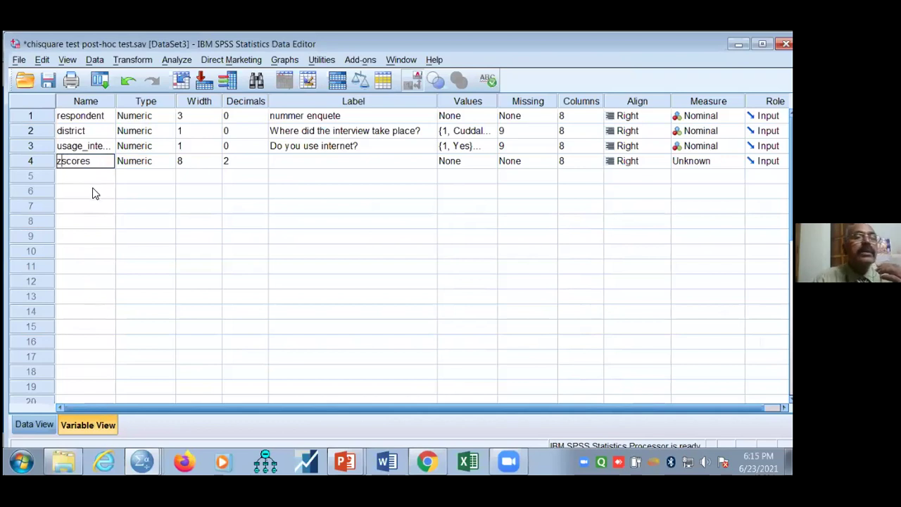
left_click(46, 80)
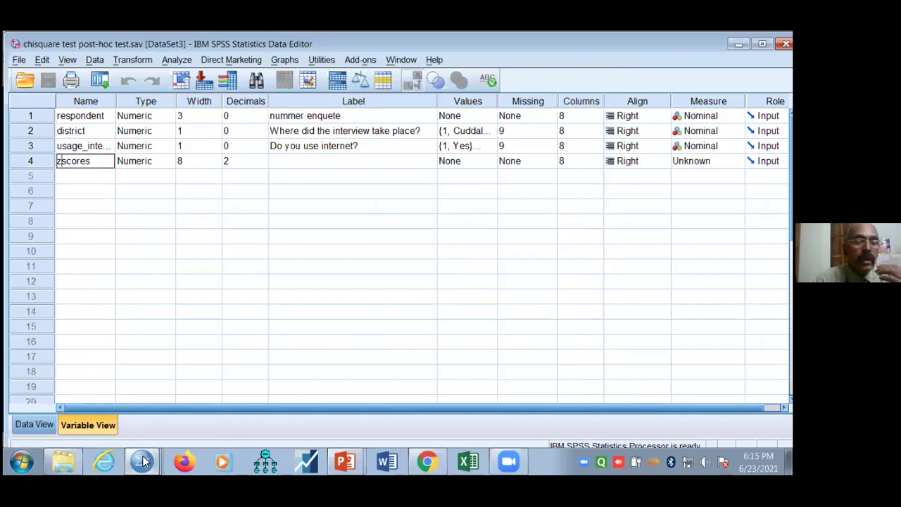
mouse_move(146, 459)
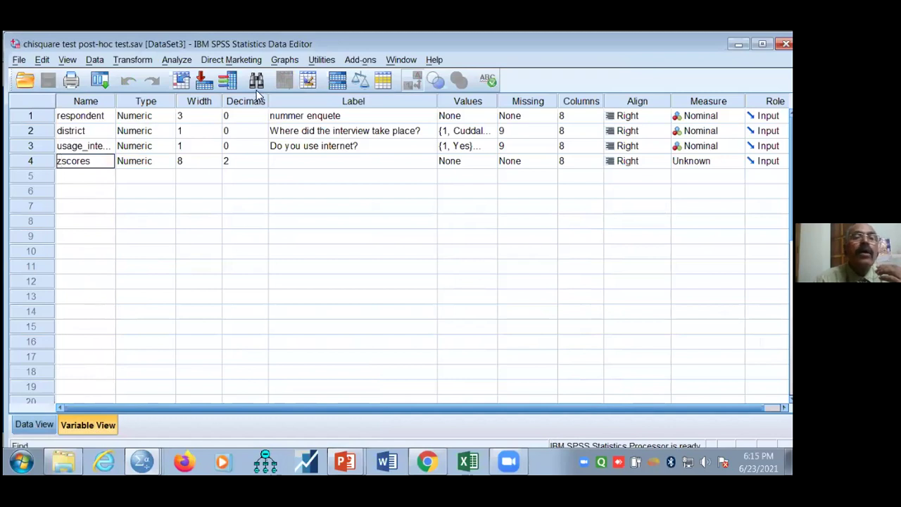
- Compute a new variable named chivalue with the numeric expression zscores * zscores
left_click(142, 62)
left_click(160, 76)
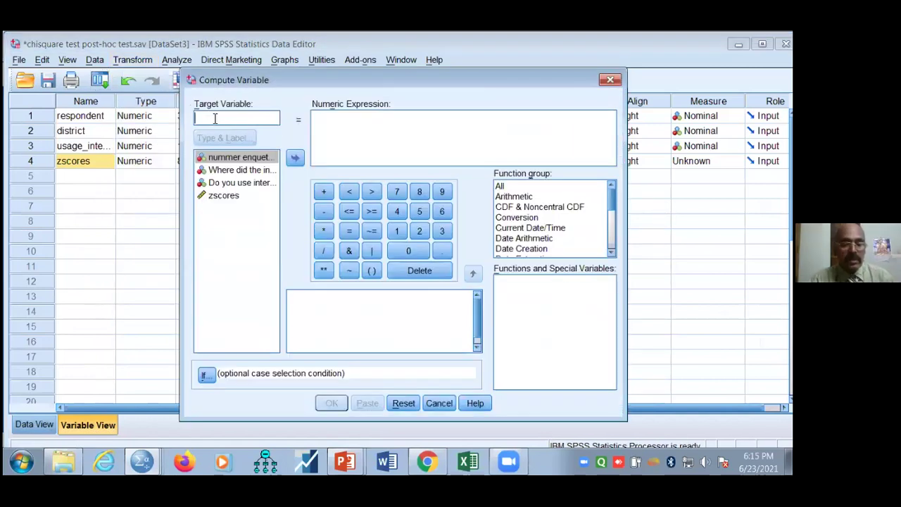
type("chi")
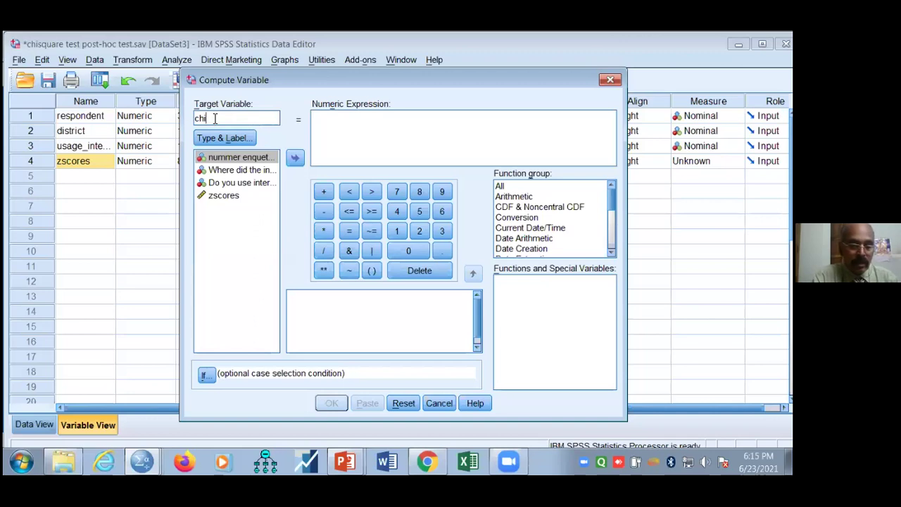
type("value")
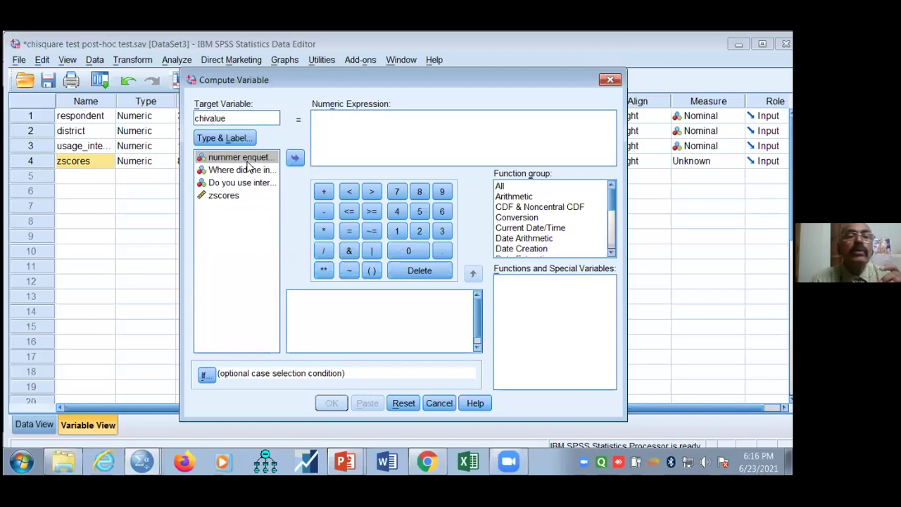
left_click(224, 197)
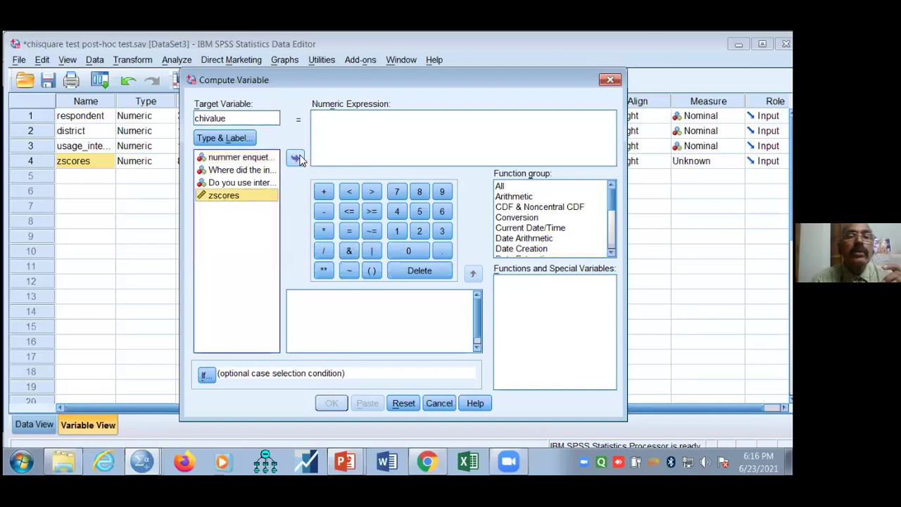
left_click(296, 158)
left_click(324, 231)
left_click(248, 198)
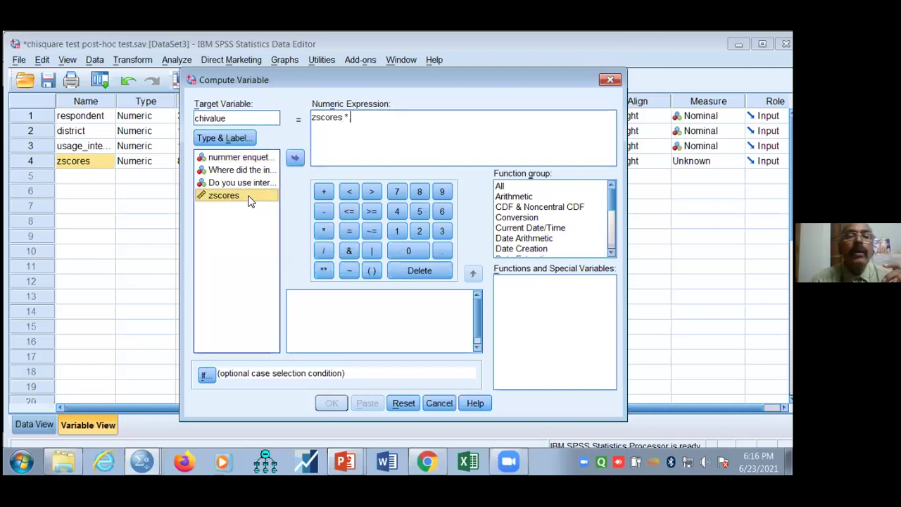
left_click(296, 159)
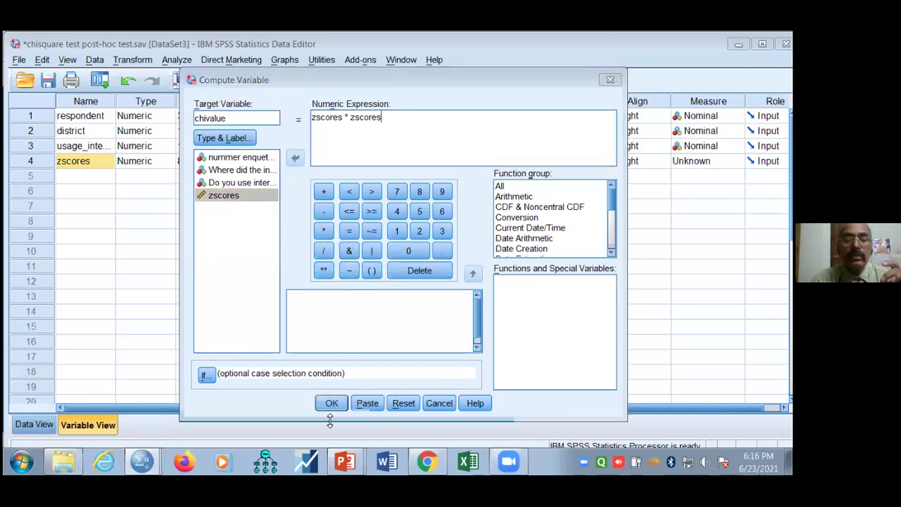
left_click(332, 403)
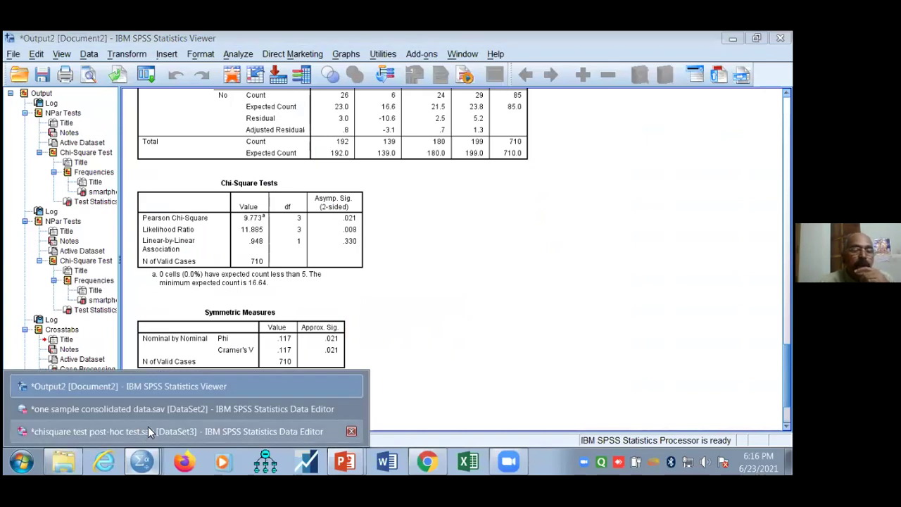
- Return to the chisquare test post-hoc test data set and check the computed chivalue column among the case values
left_click(148, 426)
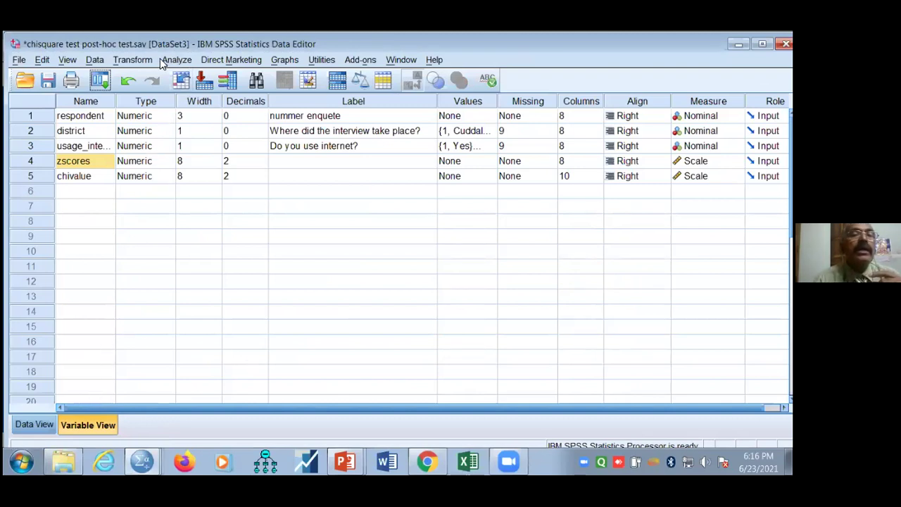
left_click(138, 61)
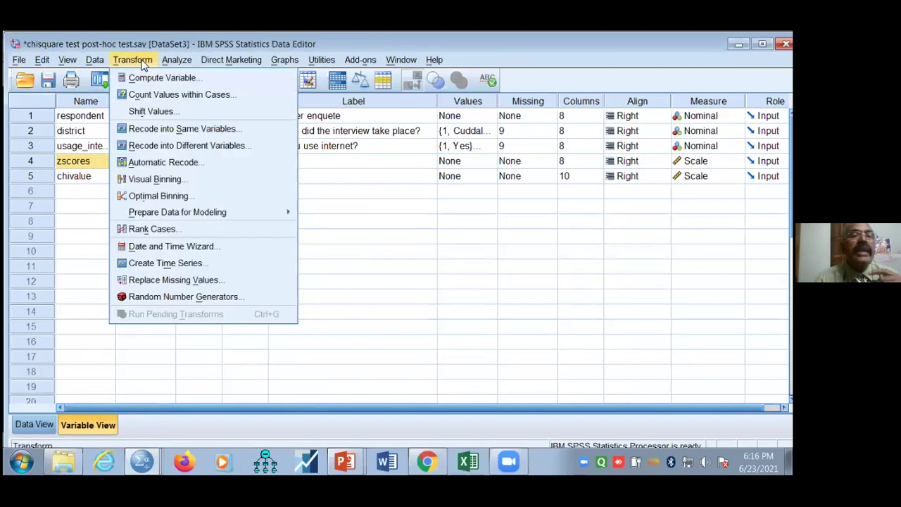
left_click(158, 78)
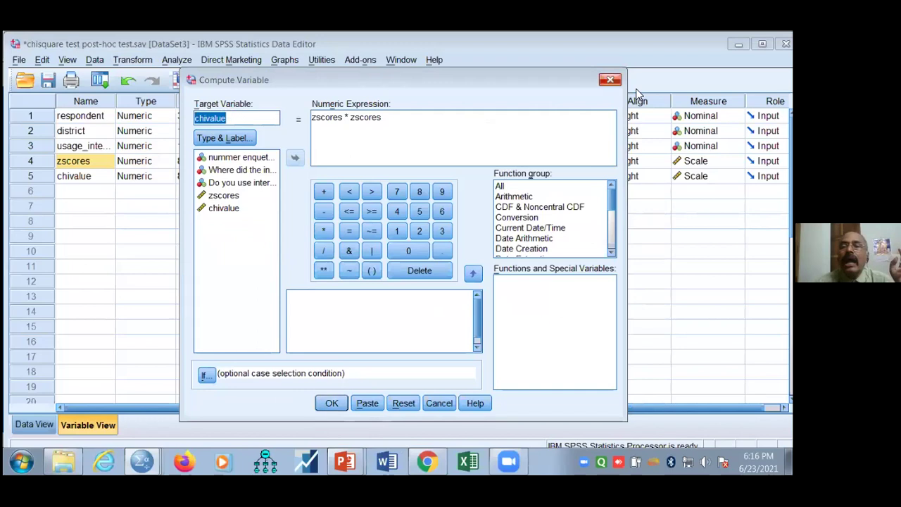
left_click(610, 80)
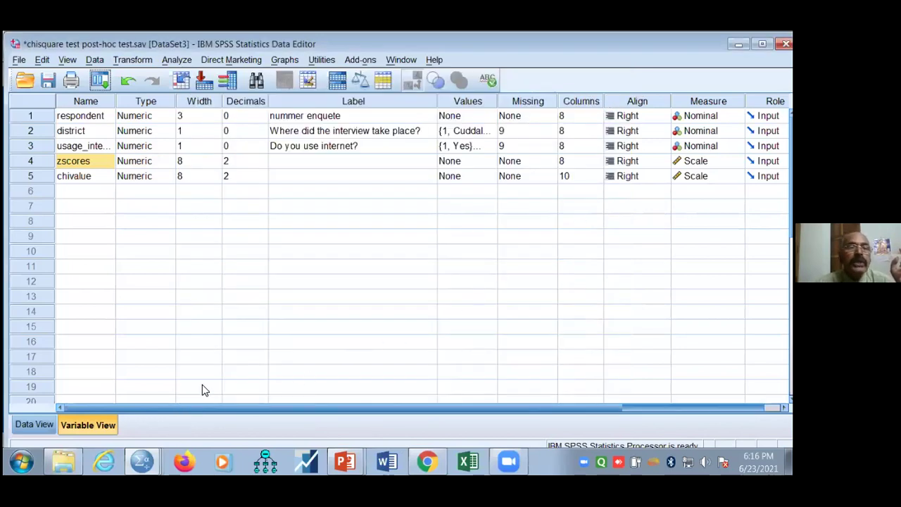
left_click(36, 425)
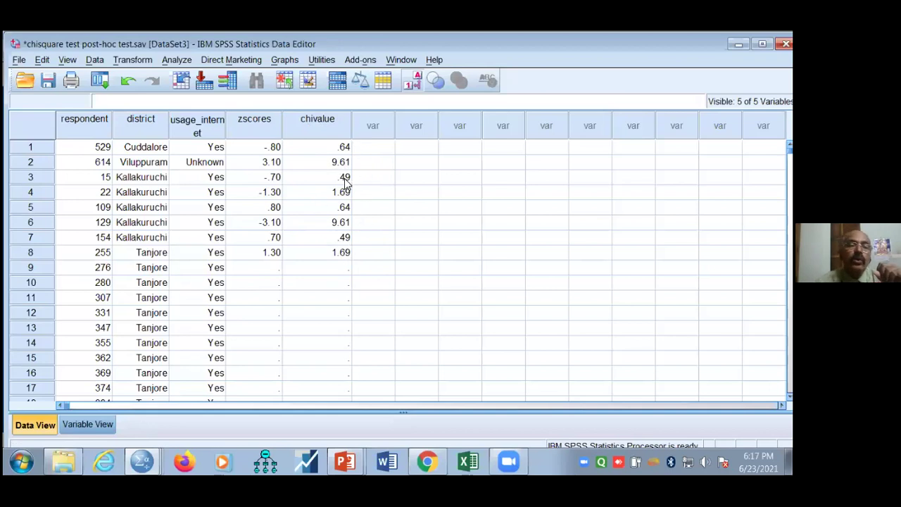
- Reopen Compute Variable and replace the target variable name with pvalue
left_click(140, 62)
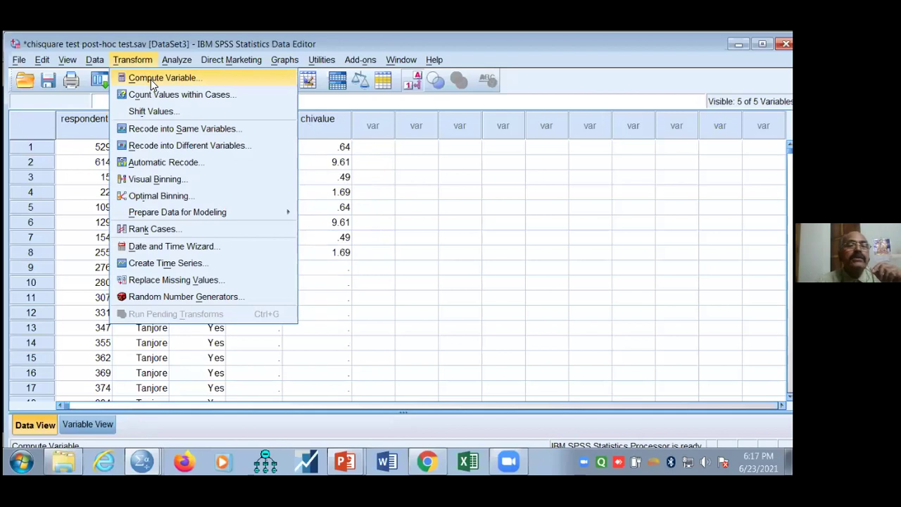
left_click(155, 79)
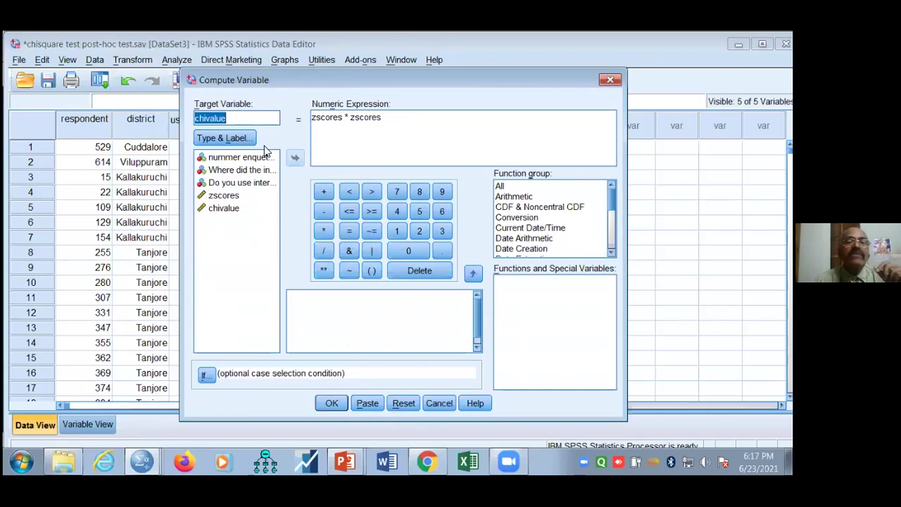
left_click(251, 117)
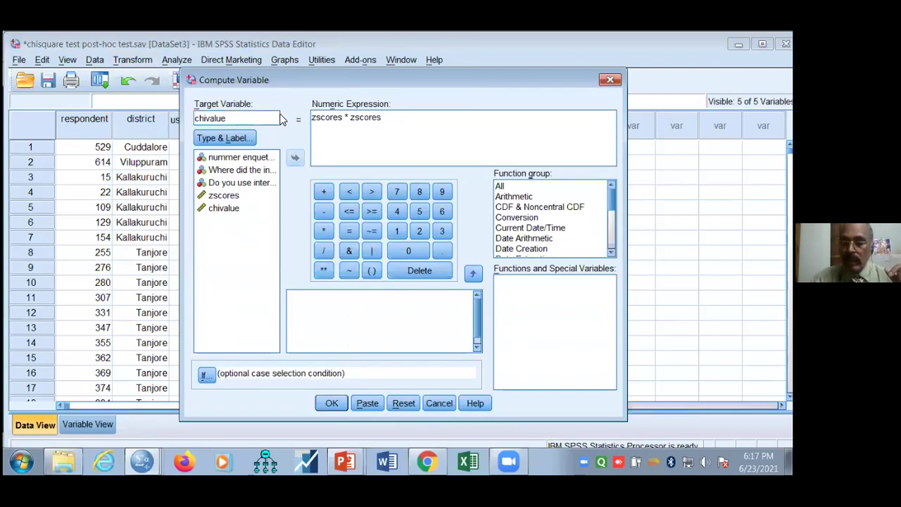
key("BackSpace")
key("BackSpace")
key("BackSpace")
key("BackSpace")
key("BackSpace")
key("BackSpace")
key("BackSpace")
key("BackSpace")
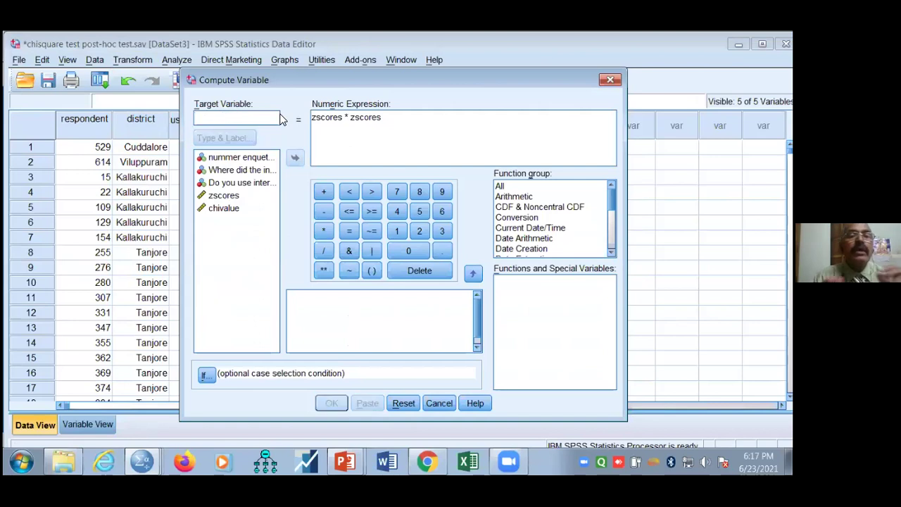
type("p")
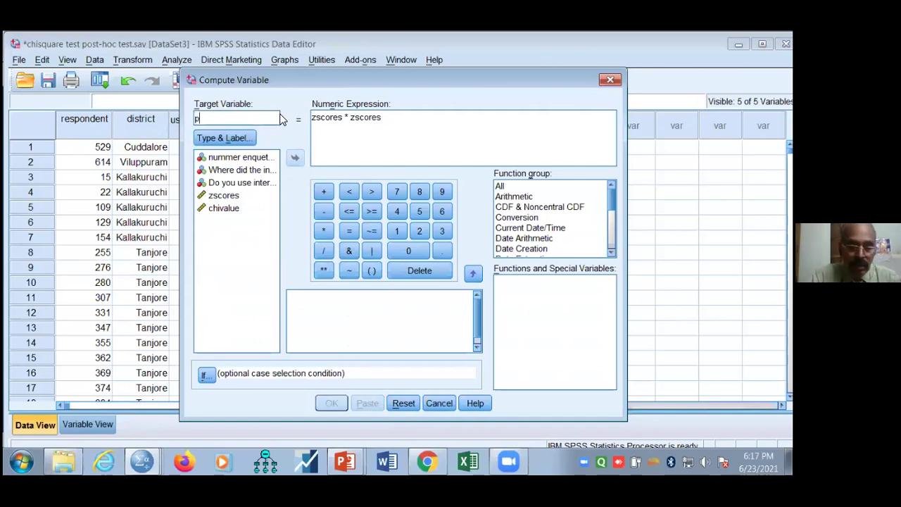
type("value")
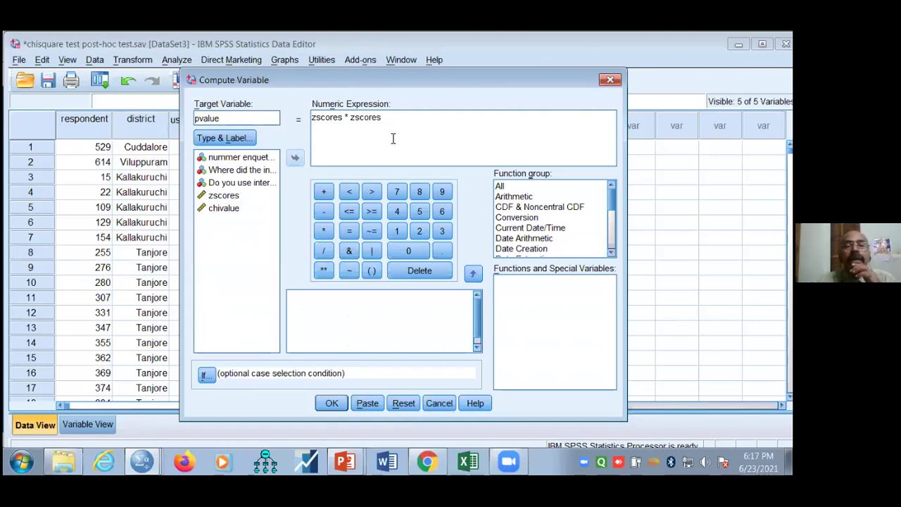
- Reset the Compute Variable dialog to clear the previous expression, and enter pvalue again as the target variable
left_click_drag(397, 121, 314, 121)
left_click(308, 138)
left_click_drag(384, 117, 299, 120)
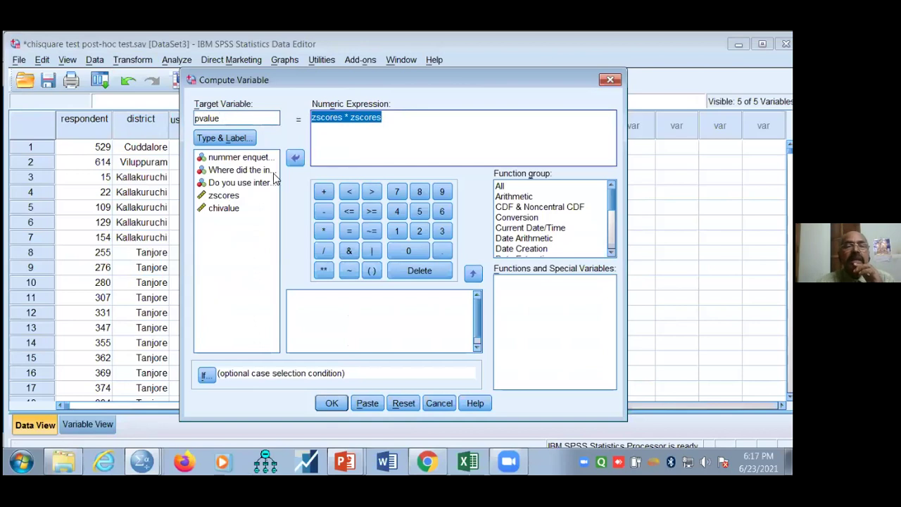
left_click(404, 403)
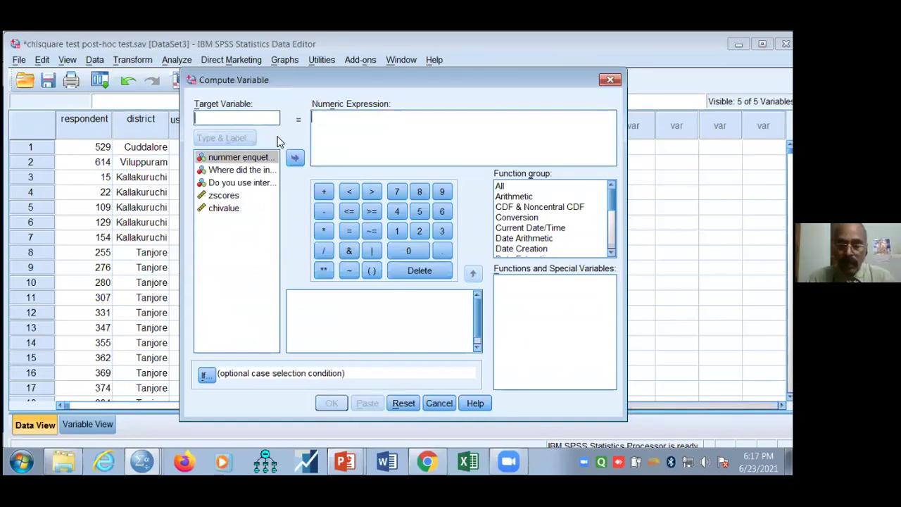
type("pvalue")
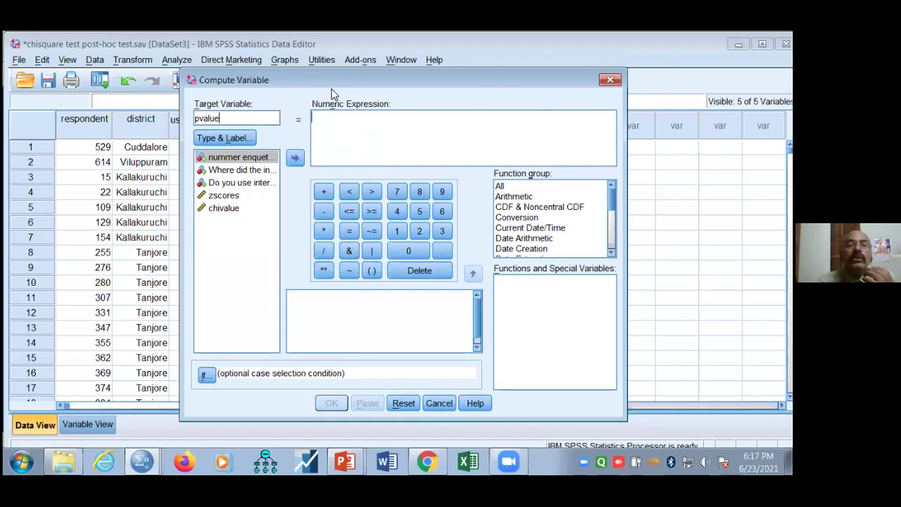
- Insert the Sig.Chisq function from the Significance function group into the numeric expression for pvalue
left_click_drag(331, 90, 229, 99)
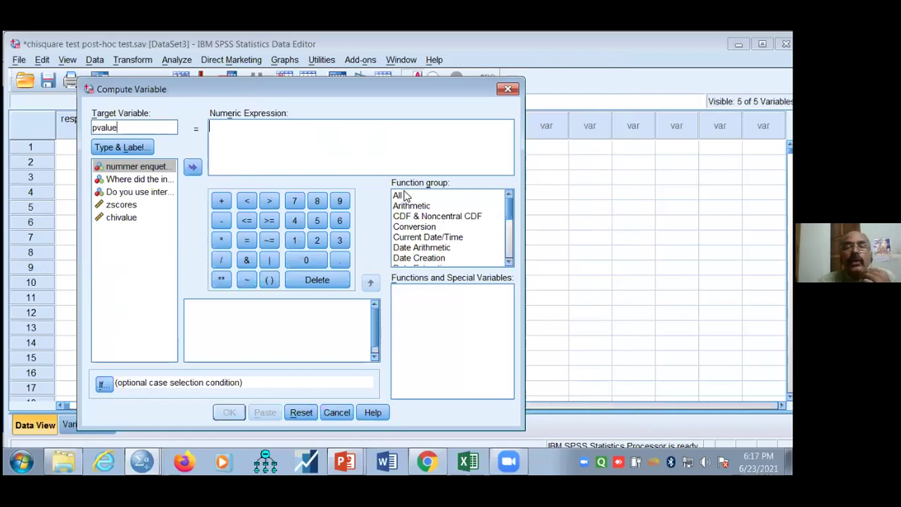
left_click(511, 261)
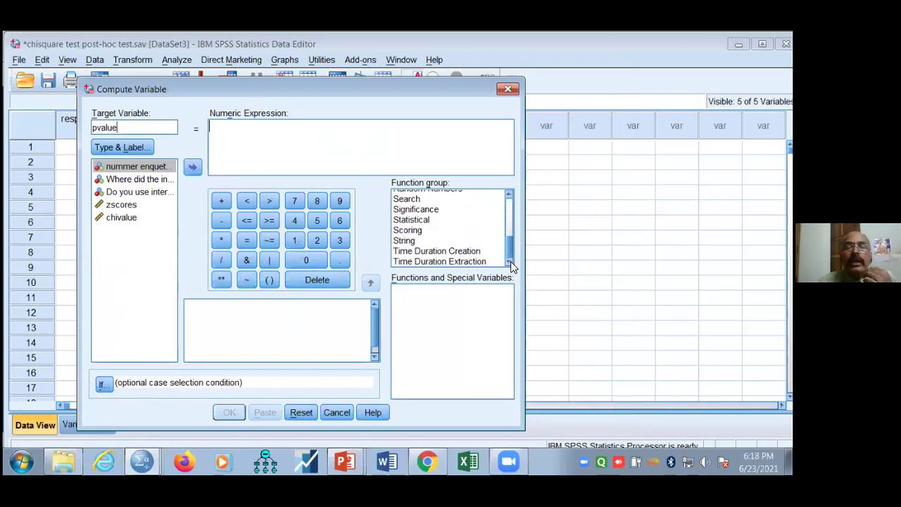
left_click(417, 211)
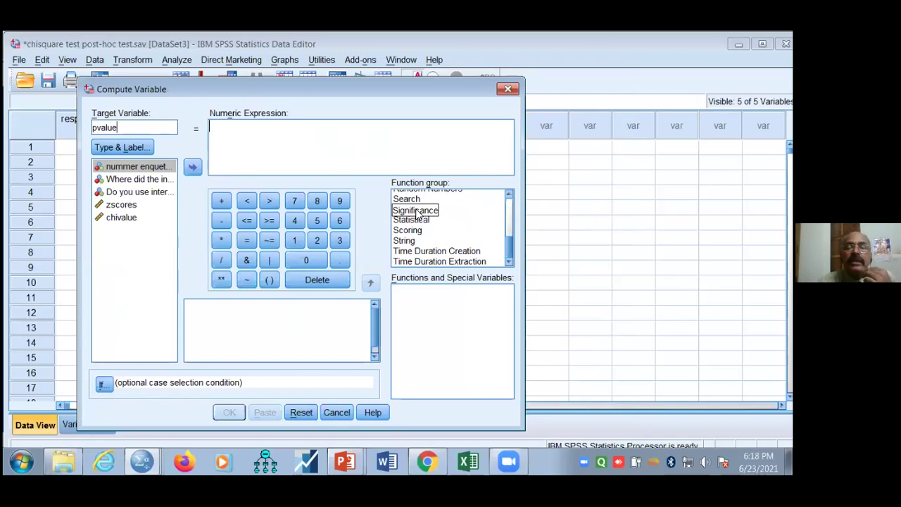
left_click(417, 212)
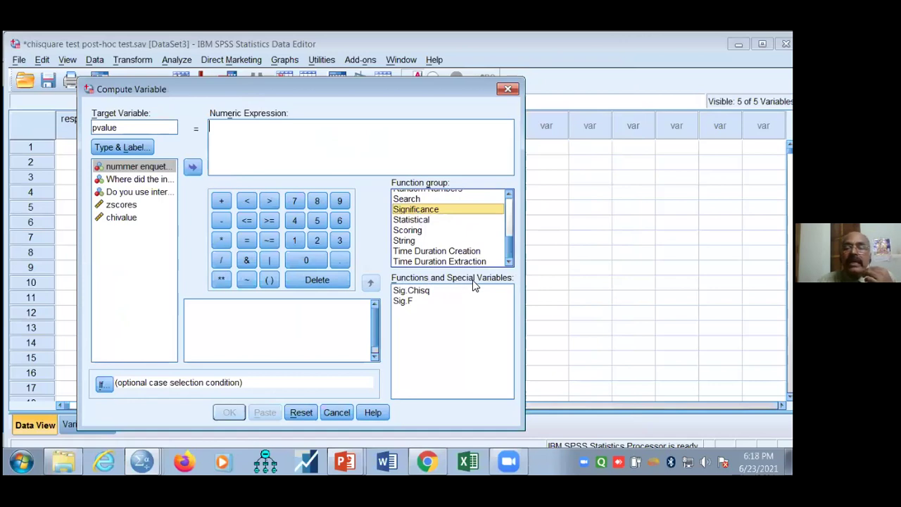
left_click(422, 291)
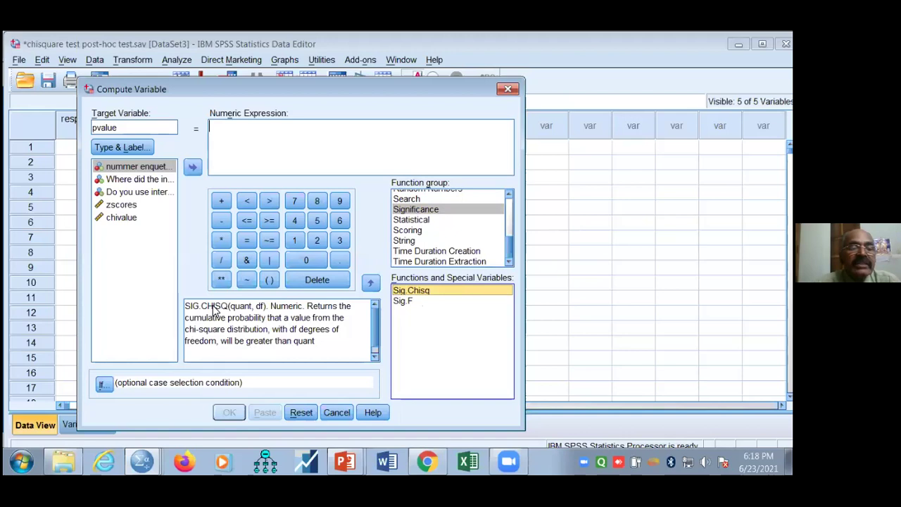
left_click(257, 314)
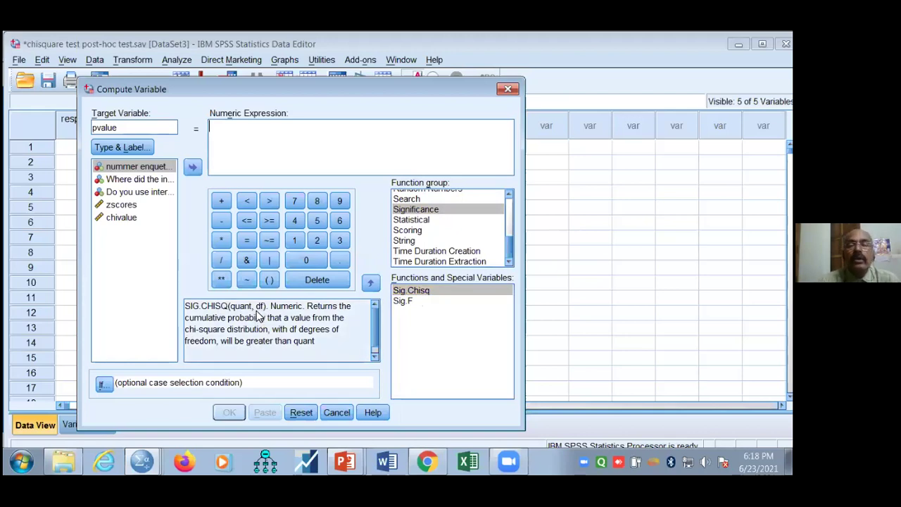
left_click(473, 293)
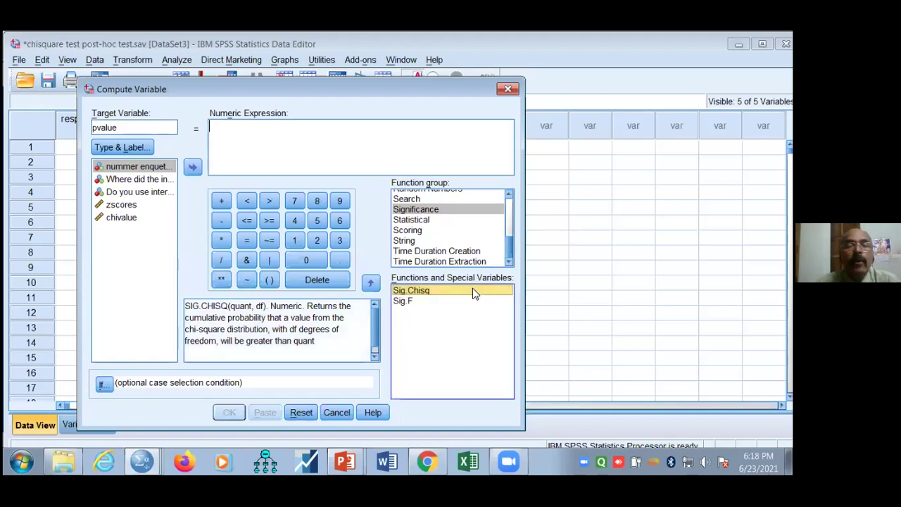
left_click(468, 212)
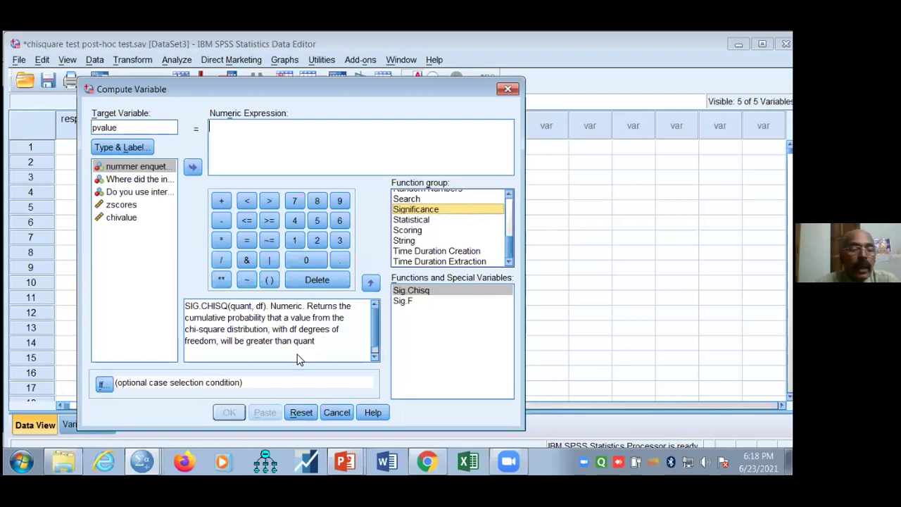
left_click(213, 307)
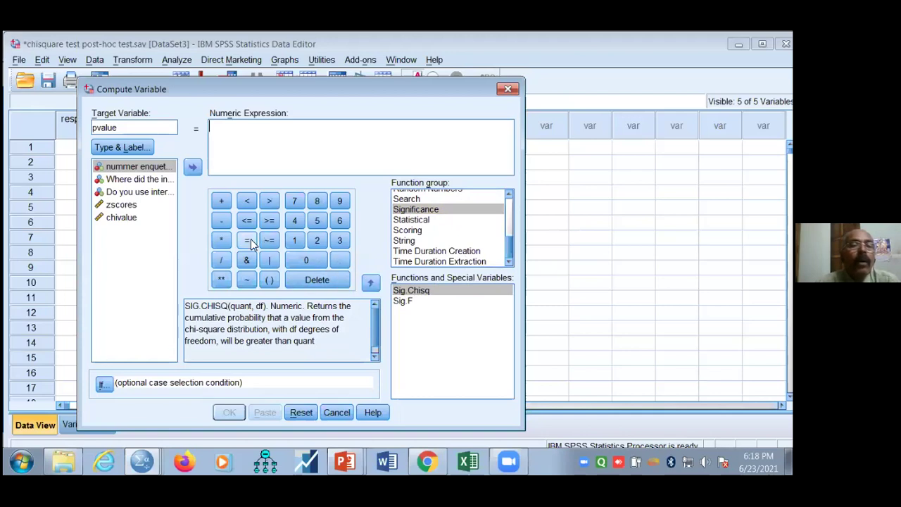
left_click(371, 283)
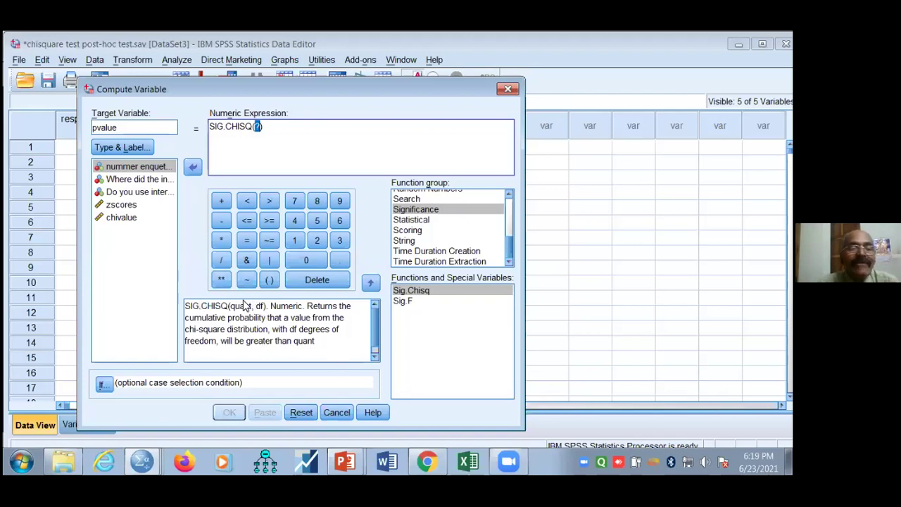
- Complete the pvalue expression as SIG.CHISQ(chivalue,1), compute it, and return to the chisquare test post-hoc test data set
left_click(123, 218)
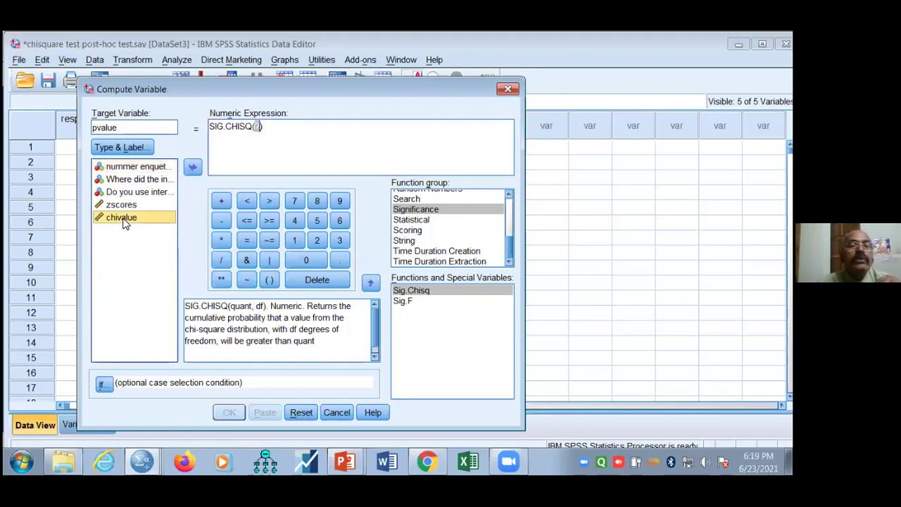
left_click(192, 167)
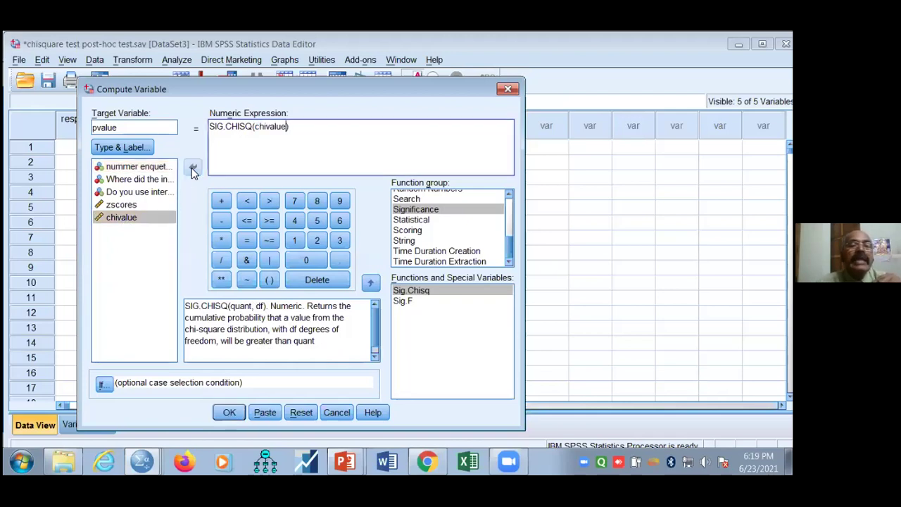
type(",")
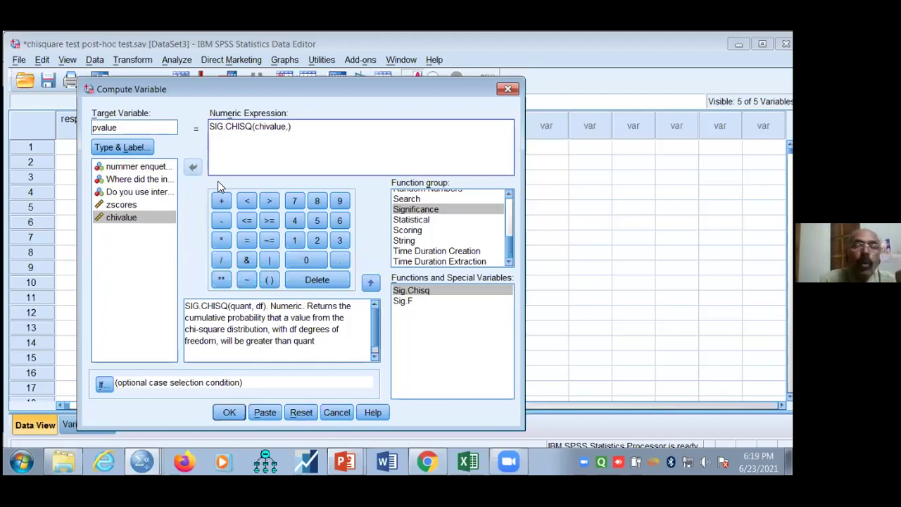
type("1")
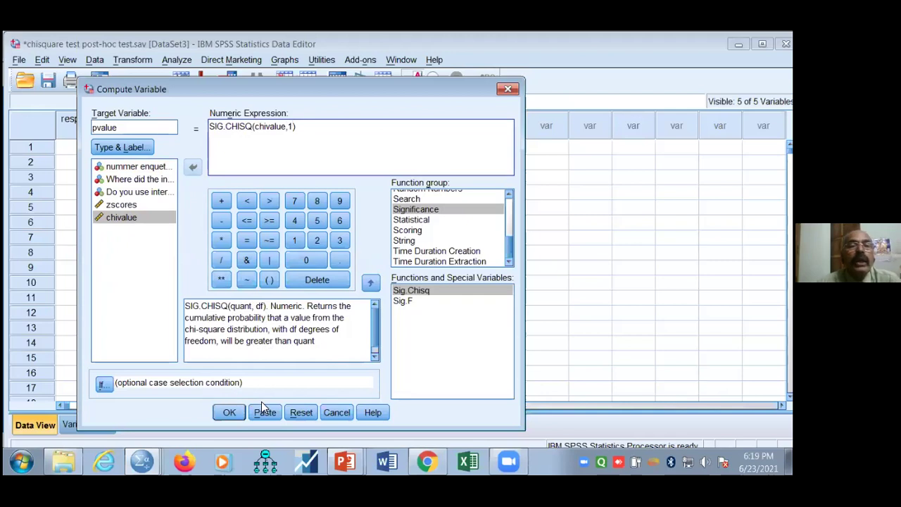
left_click(230, 412)
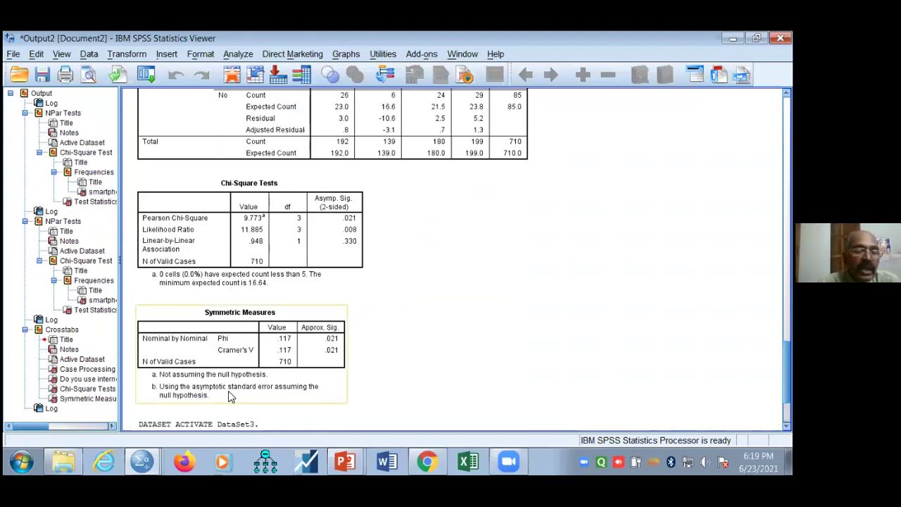
mouse_move(145, 461)
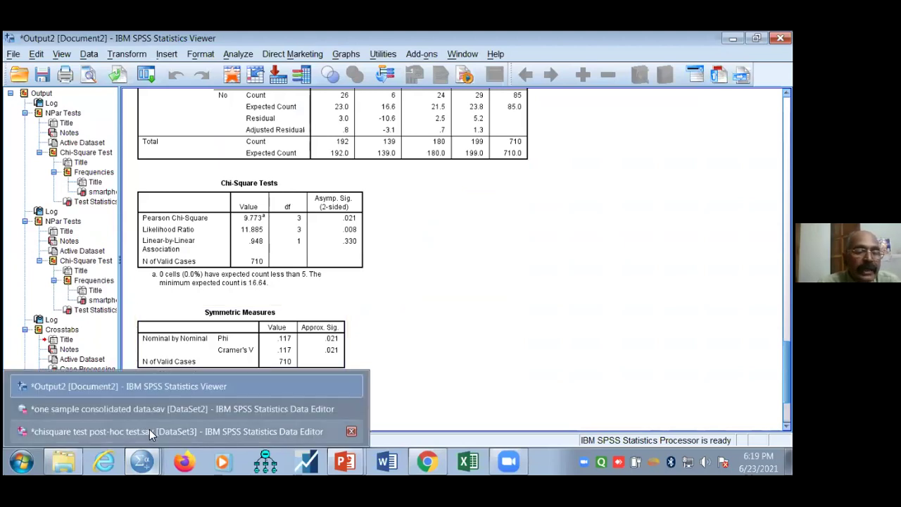
left_click(151, 429)
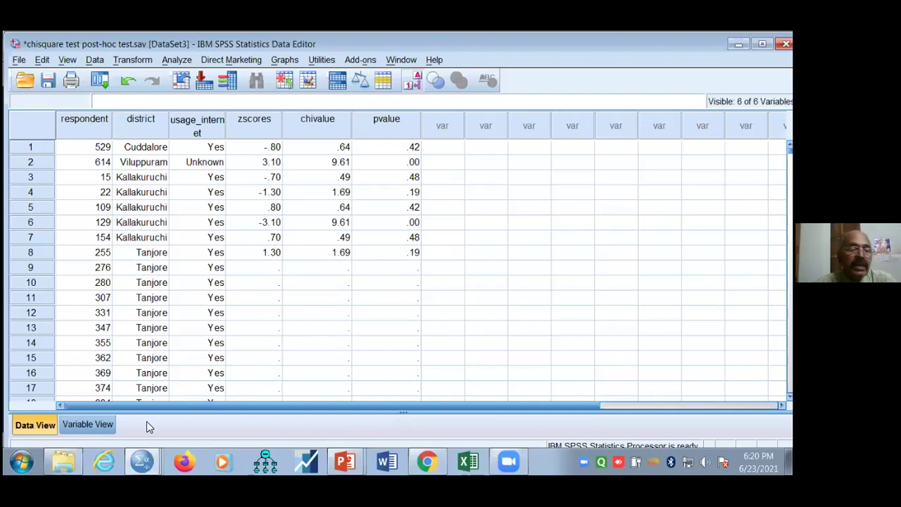
- Set the zscores variable to 7 decimals in the variable definitions
left_click(90, 424)
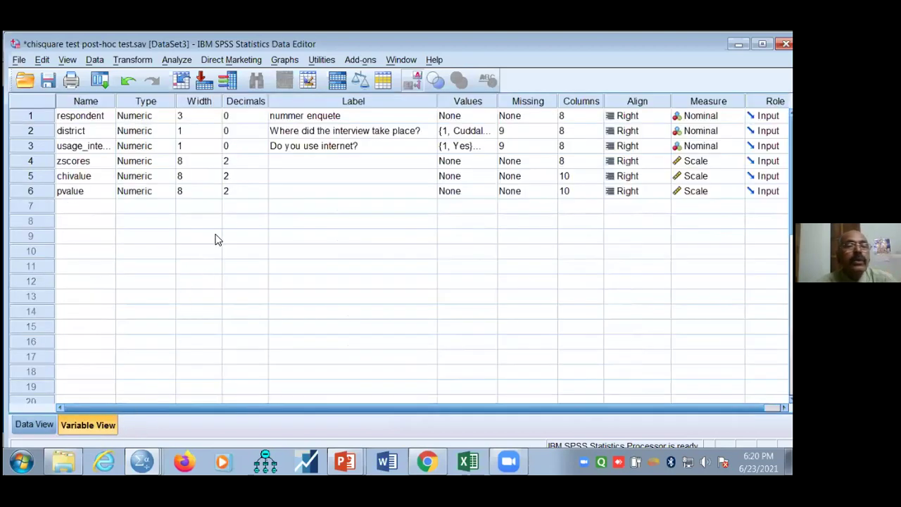
left_click(265, 163)
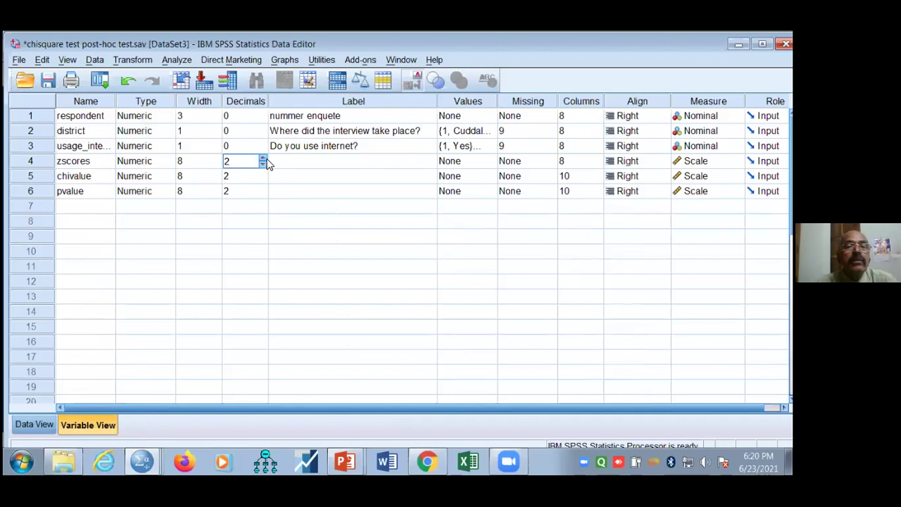
left_click(262, 159)
left_click(262, 159)
left_click(262, 159)
left_click(262, 158)
left_click(262, 159)
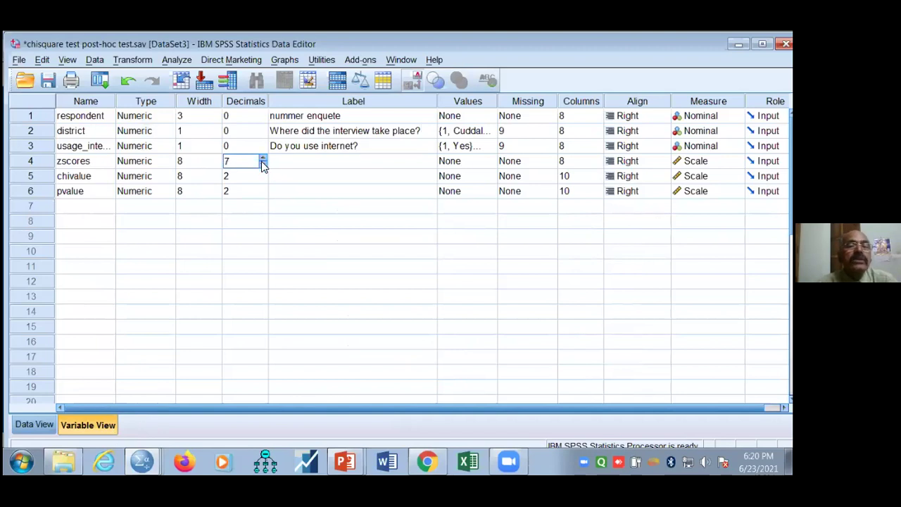
- Set the pvalue variable to 7 decimals and return to the case values
left_click(264, 193)
left_click(263, 194)
left_click(265, 188)
left_click(264, 188)
left_click(264, 188)
left_click(262, 188)
left_click(262, 188)
left_click(262, 189)
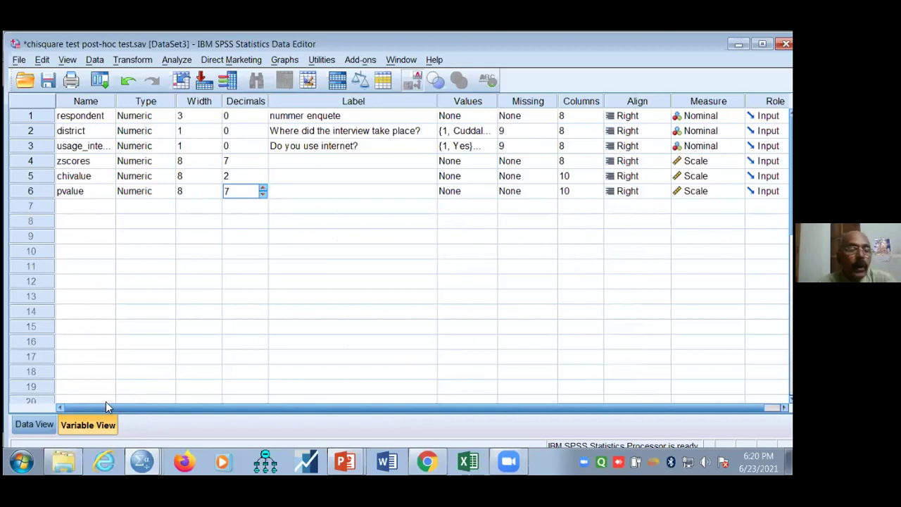
left_click(314, 268)
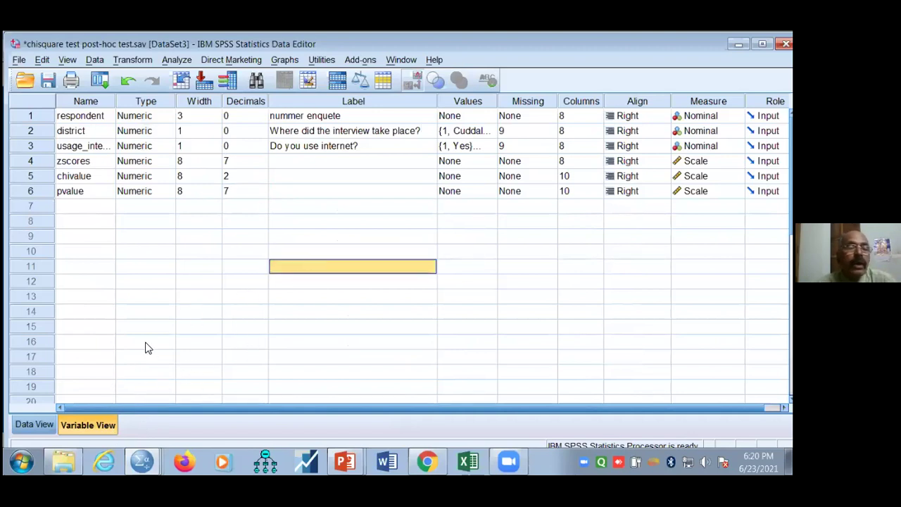
left_click(34, 424)
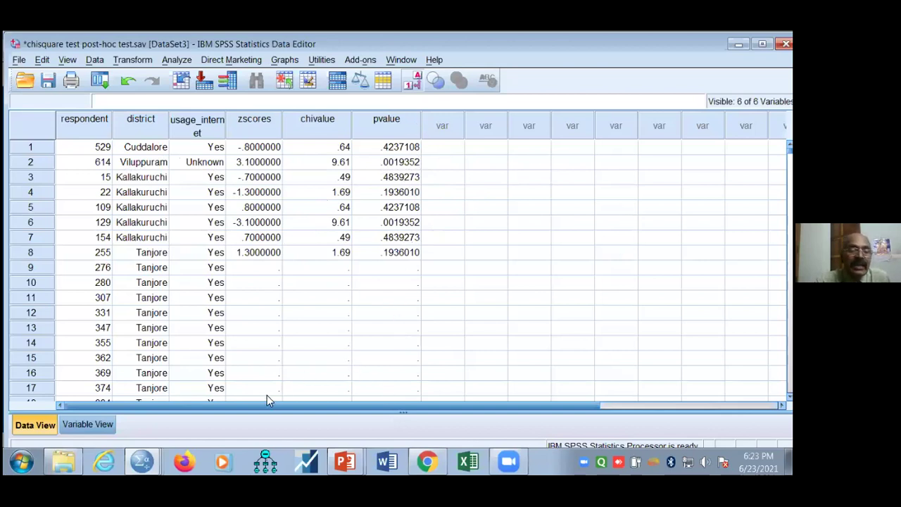
- Switch to the Output2 viewer and examine the adjusted residuals in the internet use by interview place crosstabulation
mouse_move(148, 455)
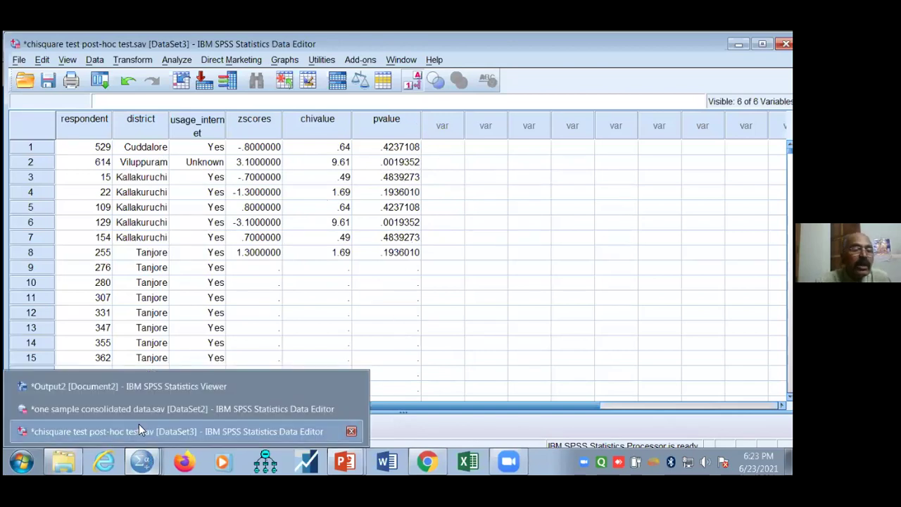
left_click(149, 386)
scroll(418, 241, "up", 3)
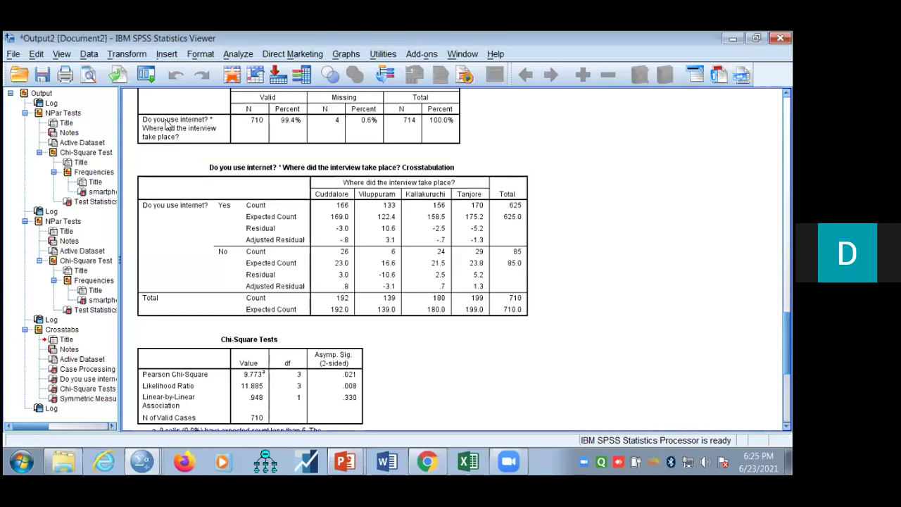
- Clear the output viewer and the post-hoc test data window off the screen to show the desktop
double_click(147, 38)
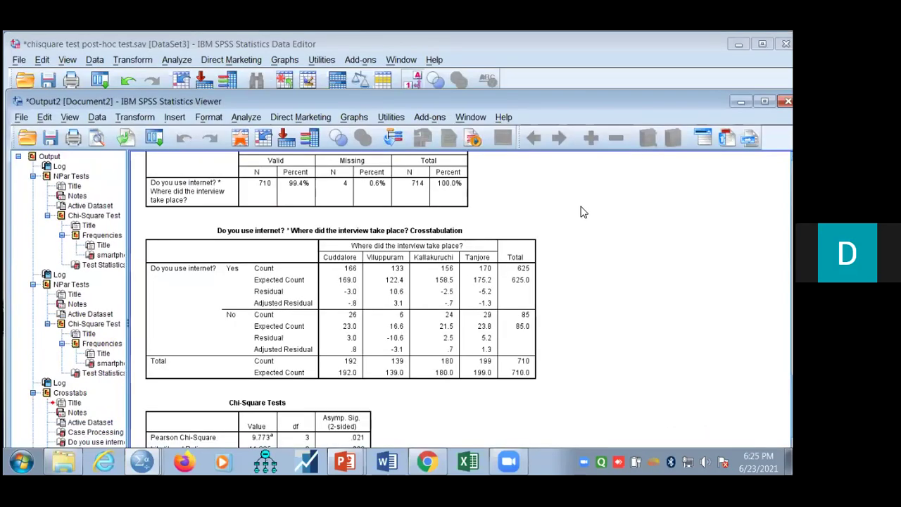
key("alt+Tab")
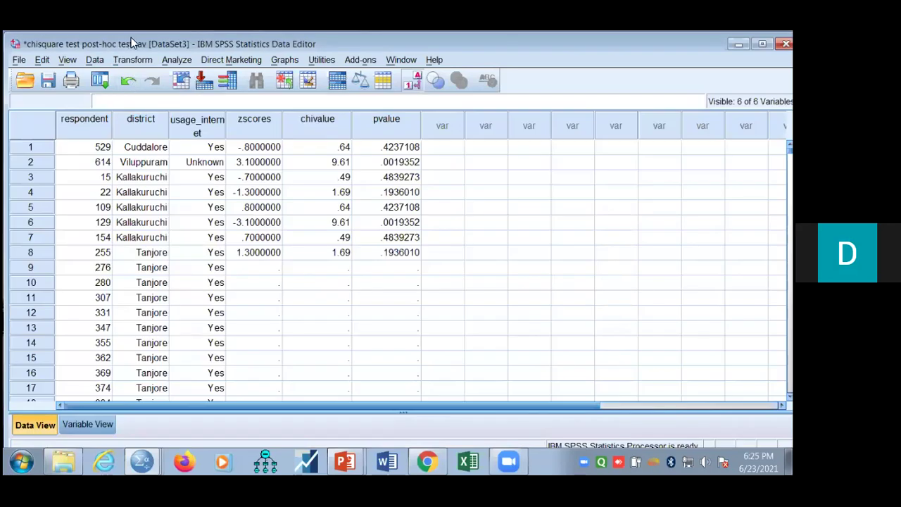
double_click(174, 42)
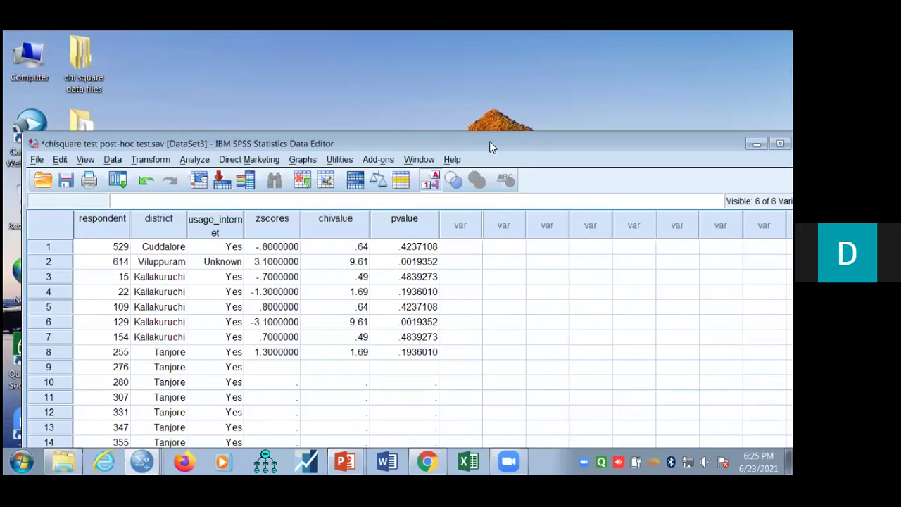
left_click_drag(453, 134, 273, 101)
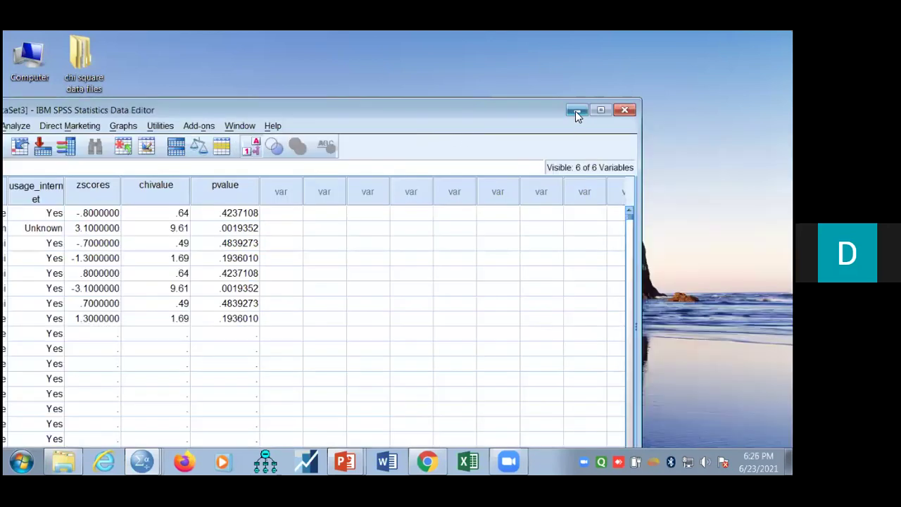
left_click(575, 110)
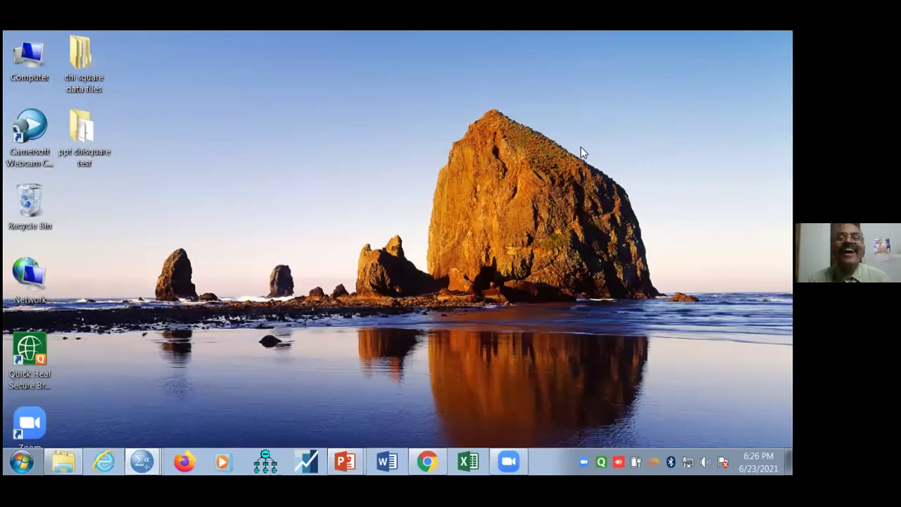